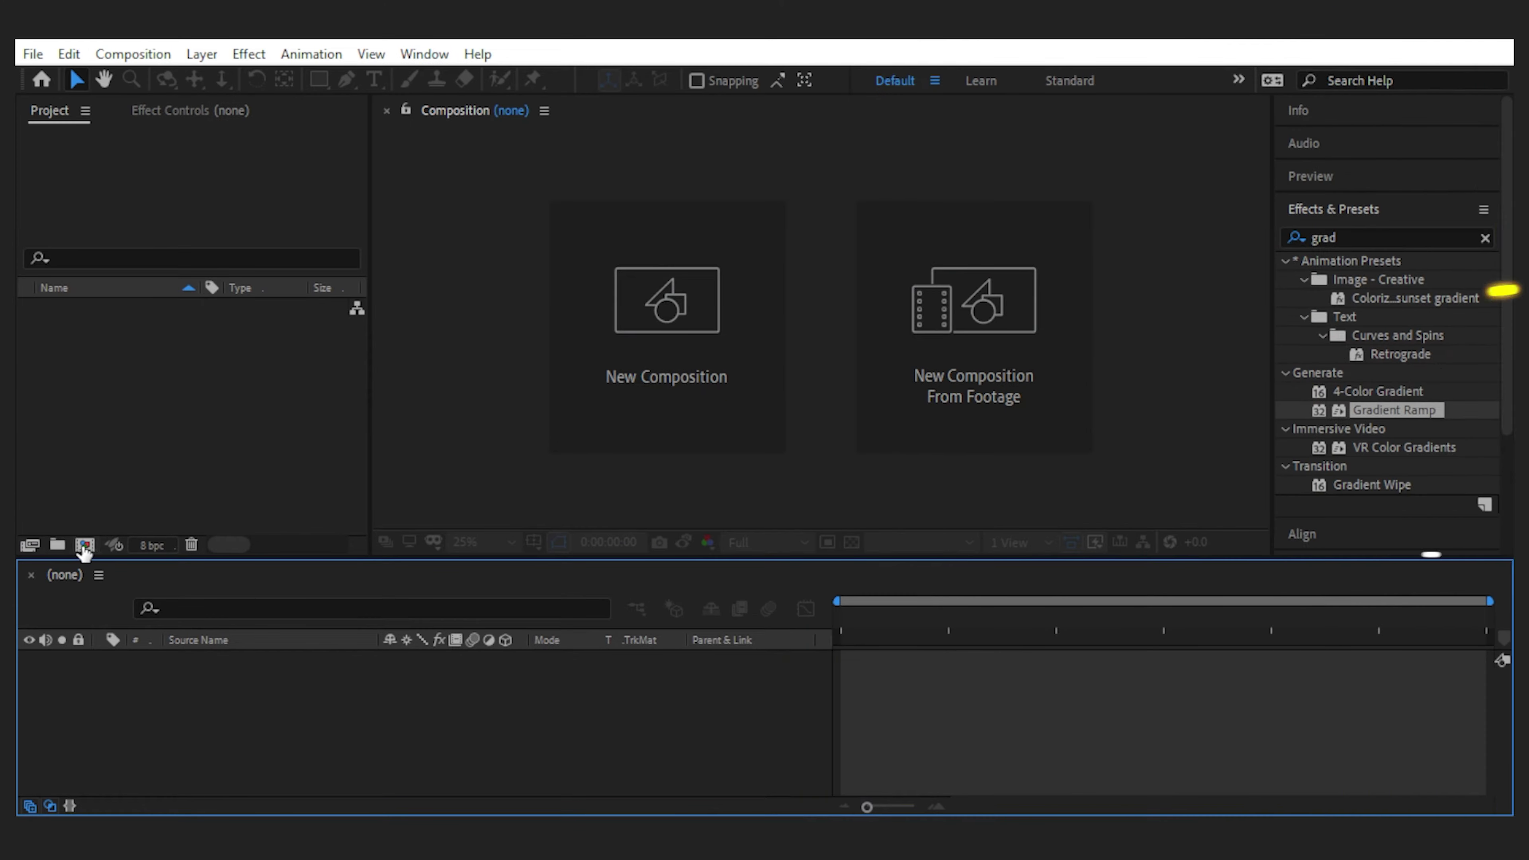
Create a composition named Text, 1200 by 400 px, at 30 frames per second with a 5-second duration.
key(ctrl+n)
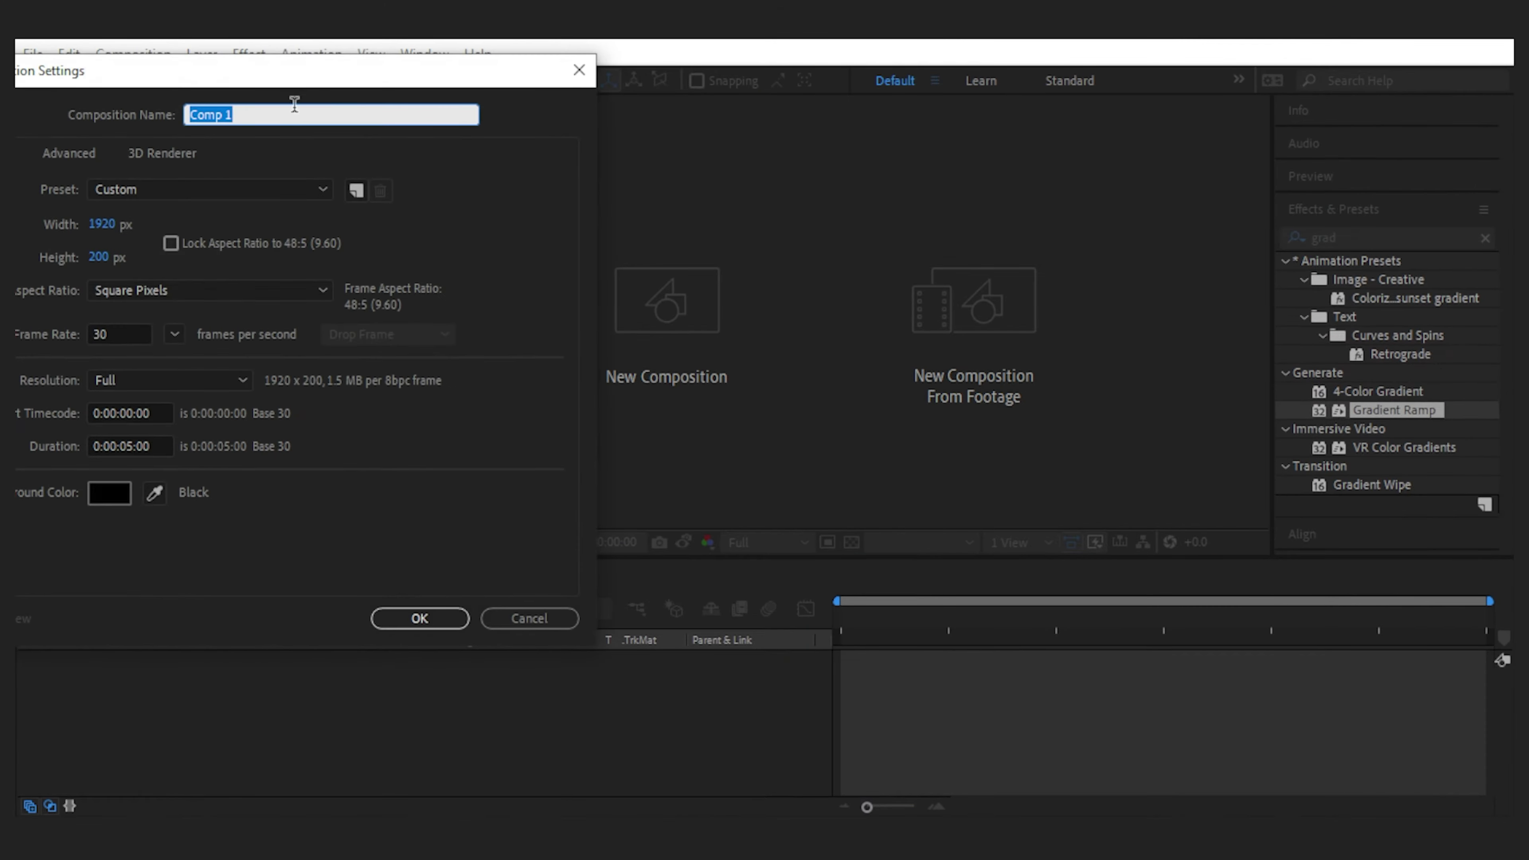
click(101, 225)
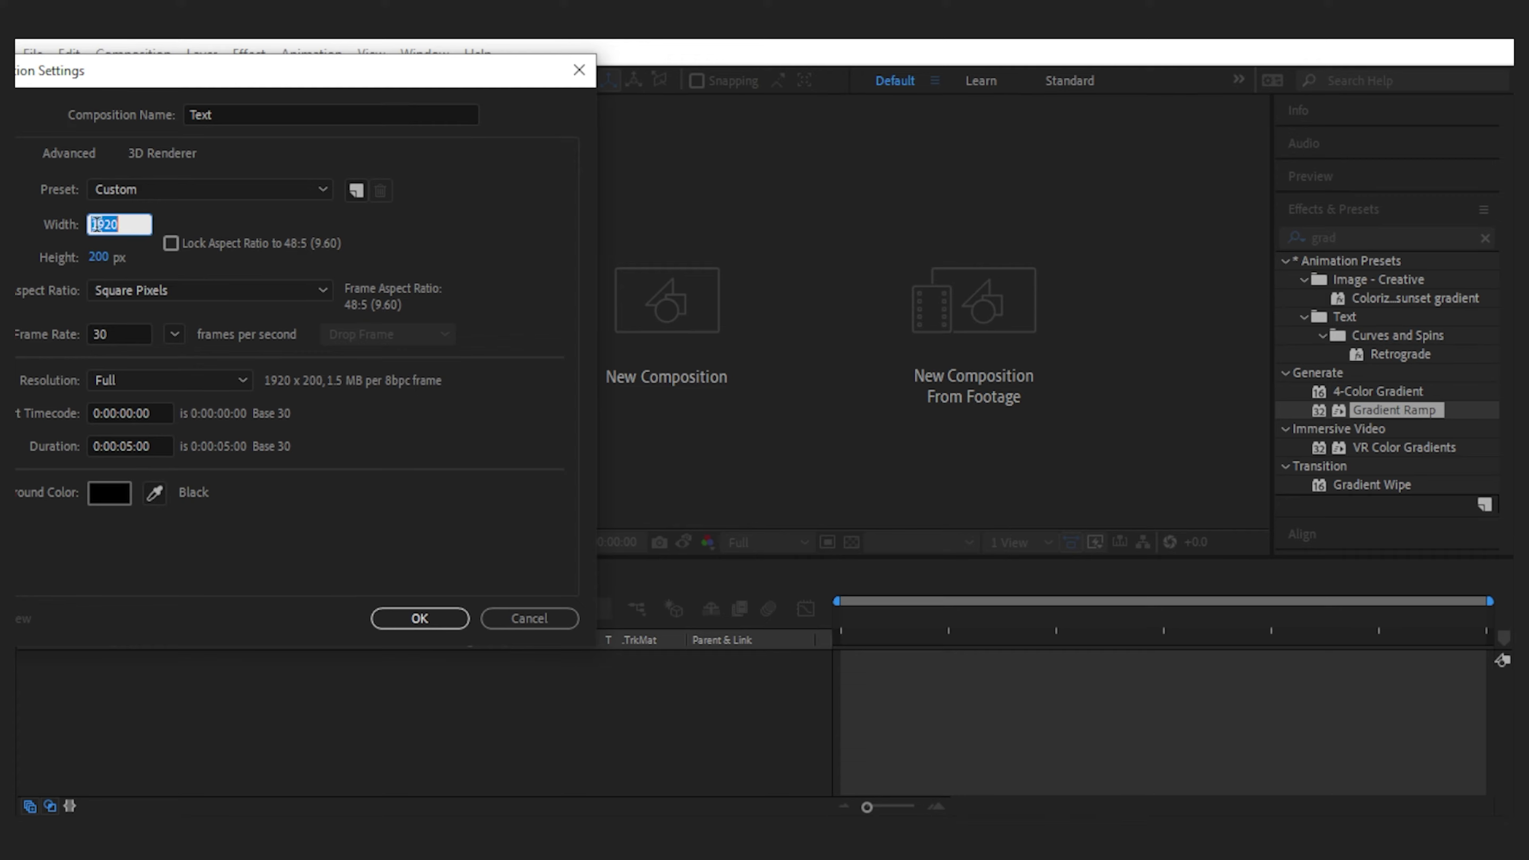
text(1200)
click(99, 250)
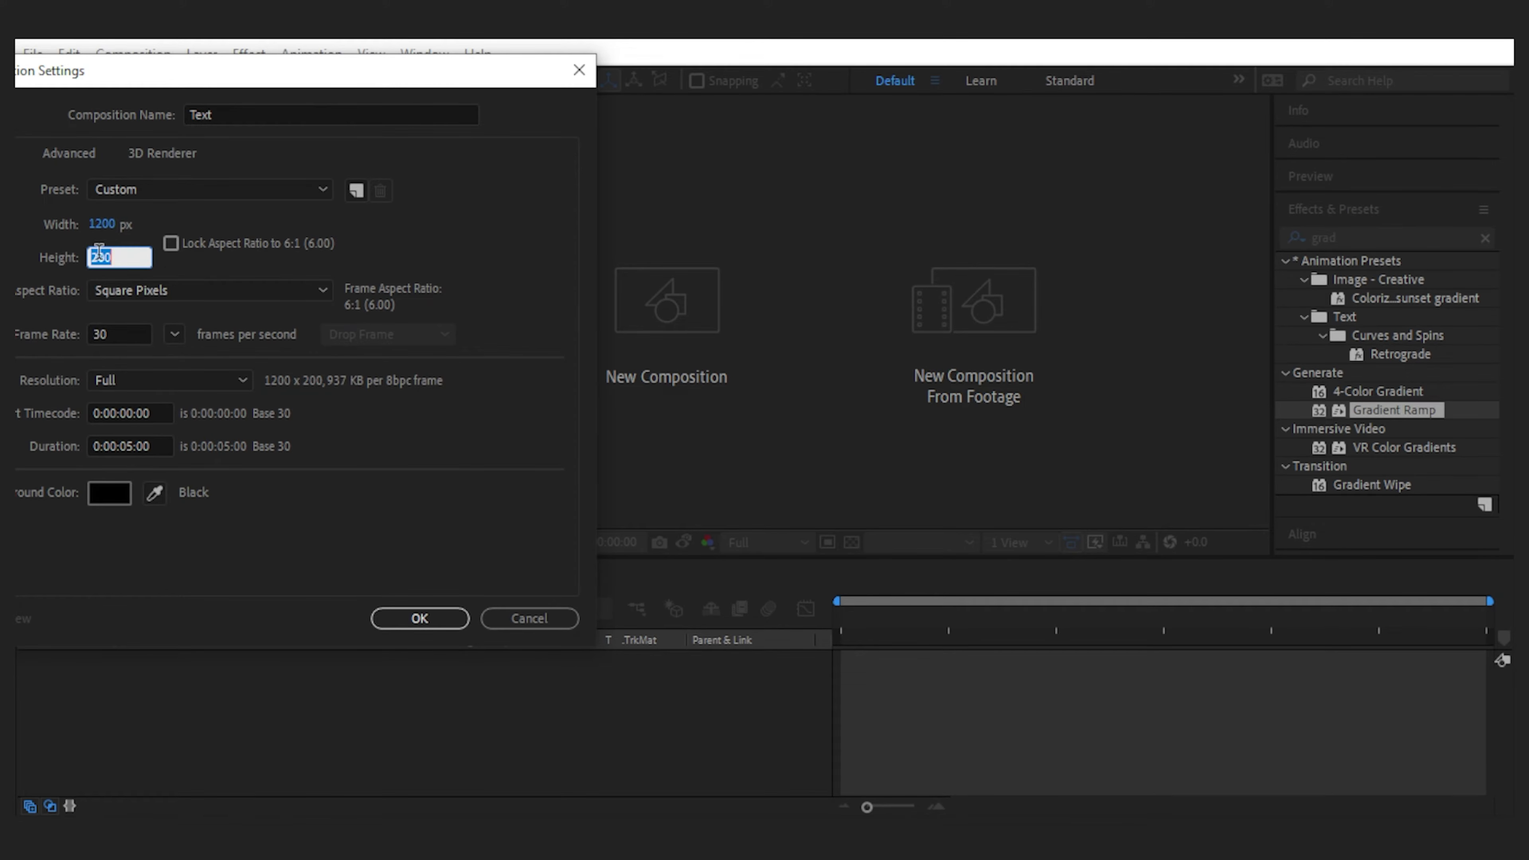
click(419, 618)
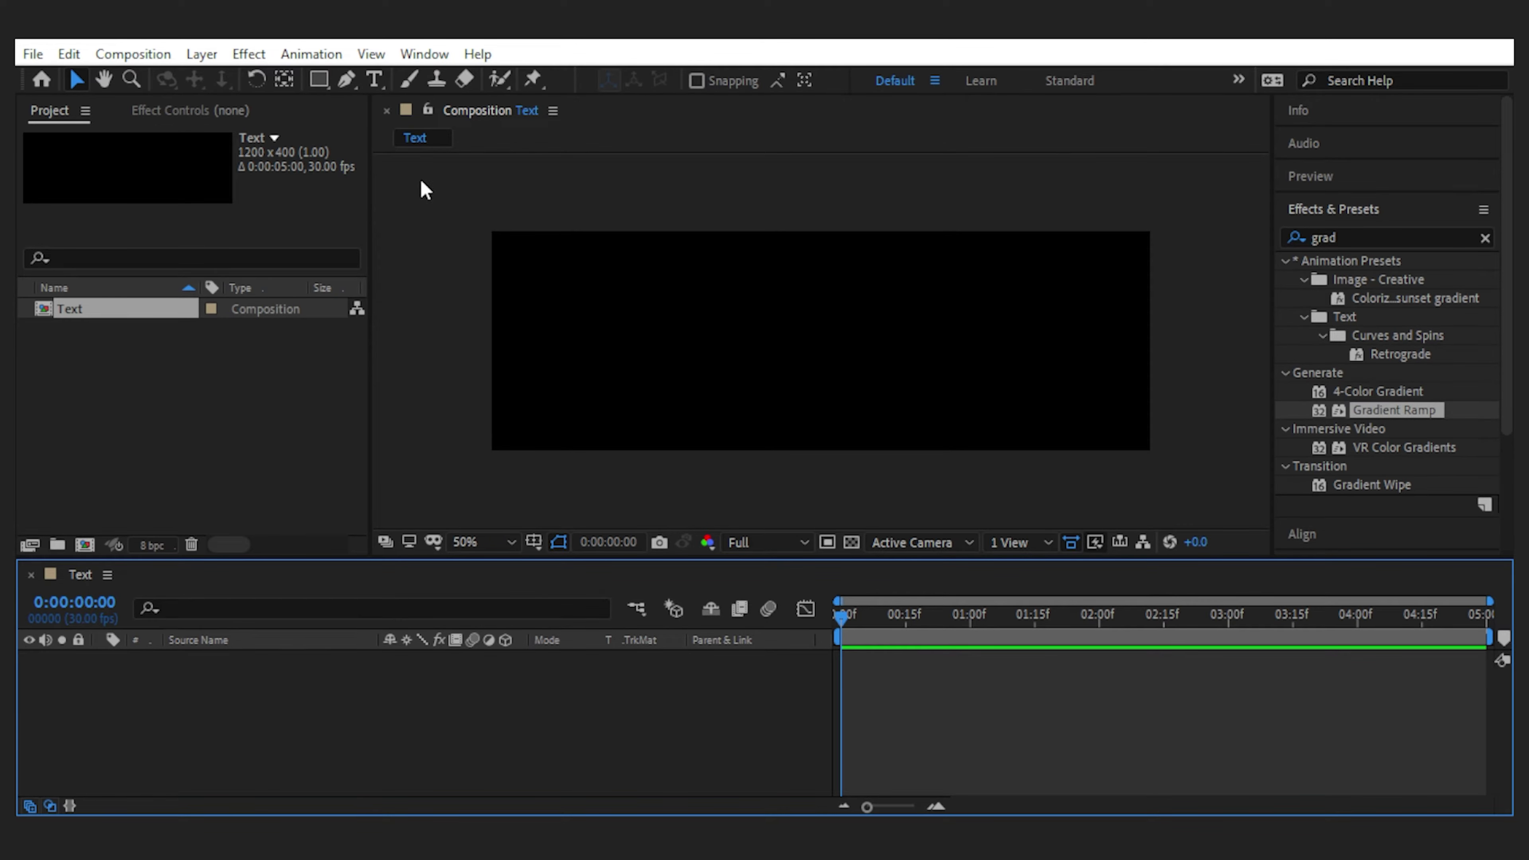
Add a text layer at the composition's top-left corner that repeats the word "Cylinder" eight times in one line.
key(ctrl+t)
click(800, 301)
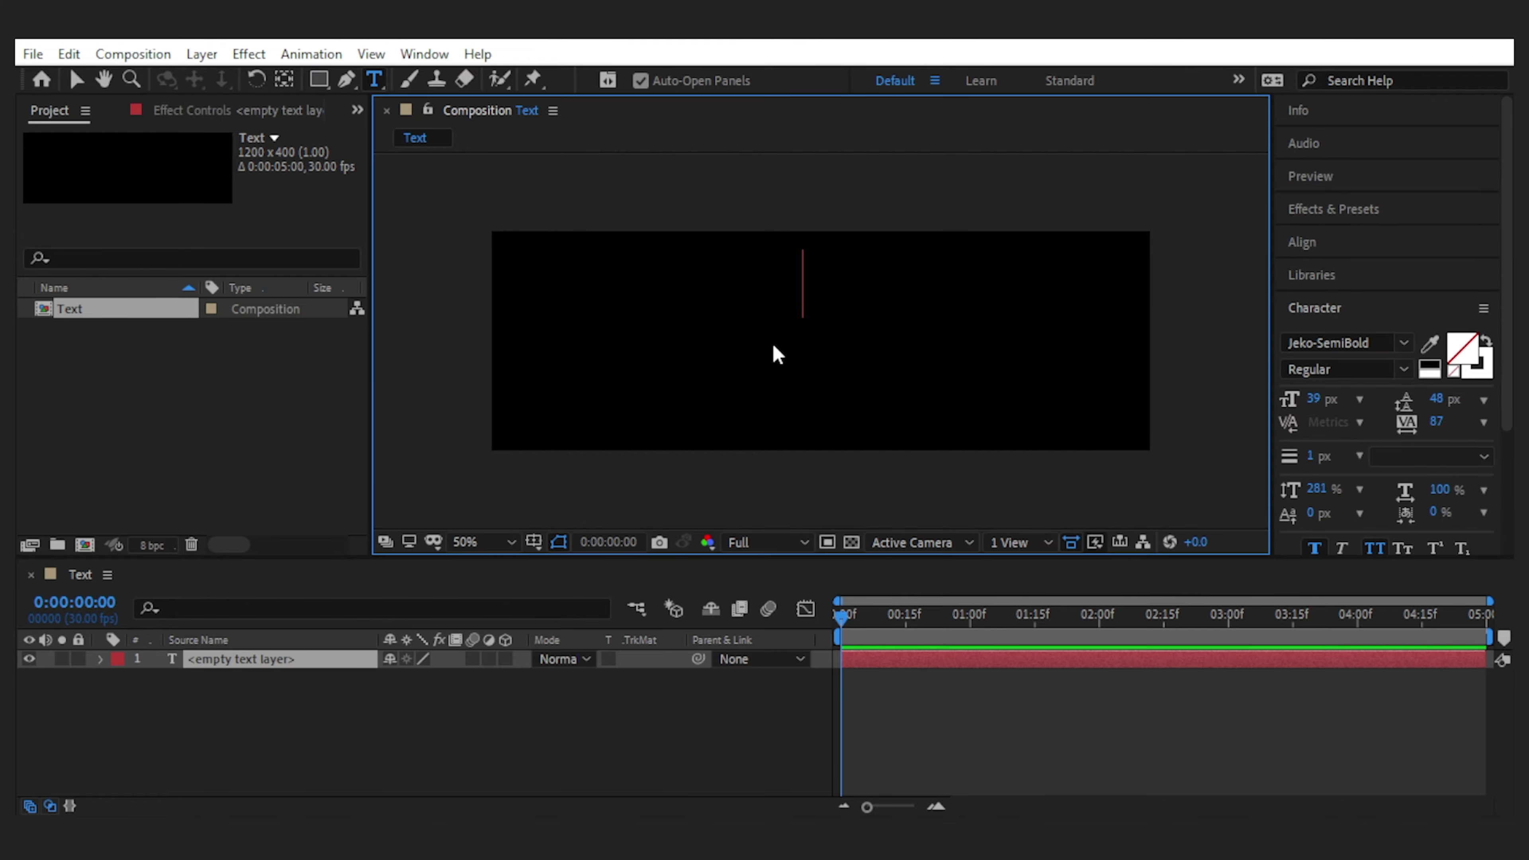
text(Cylinder)
key(ctrl+a)
click(1307, 399)
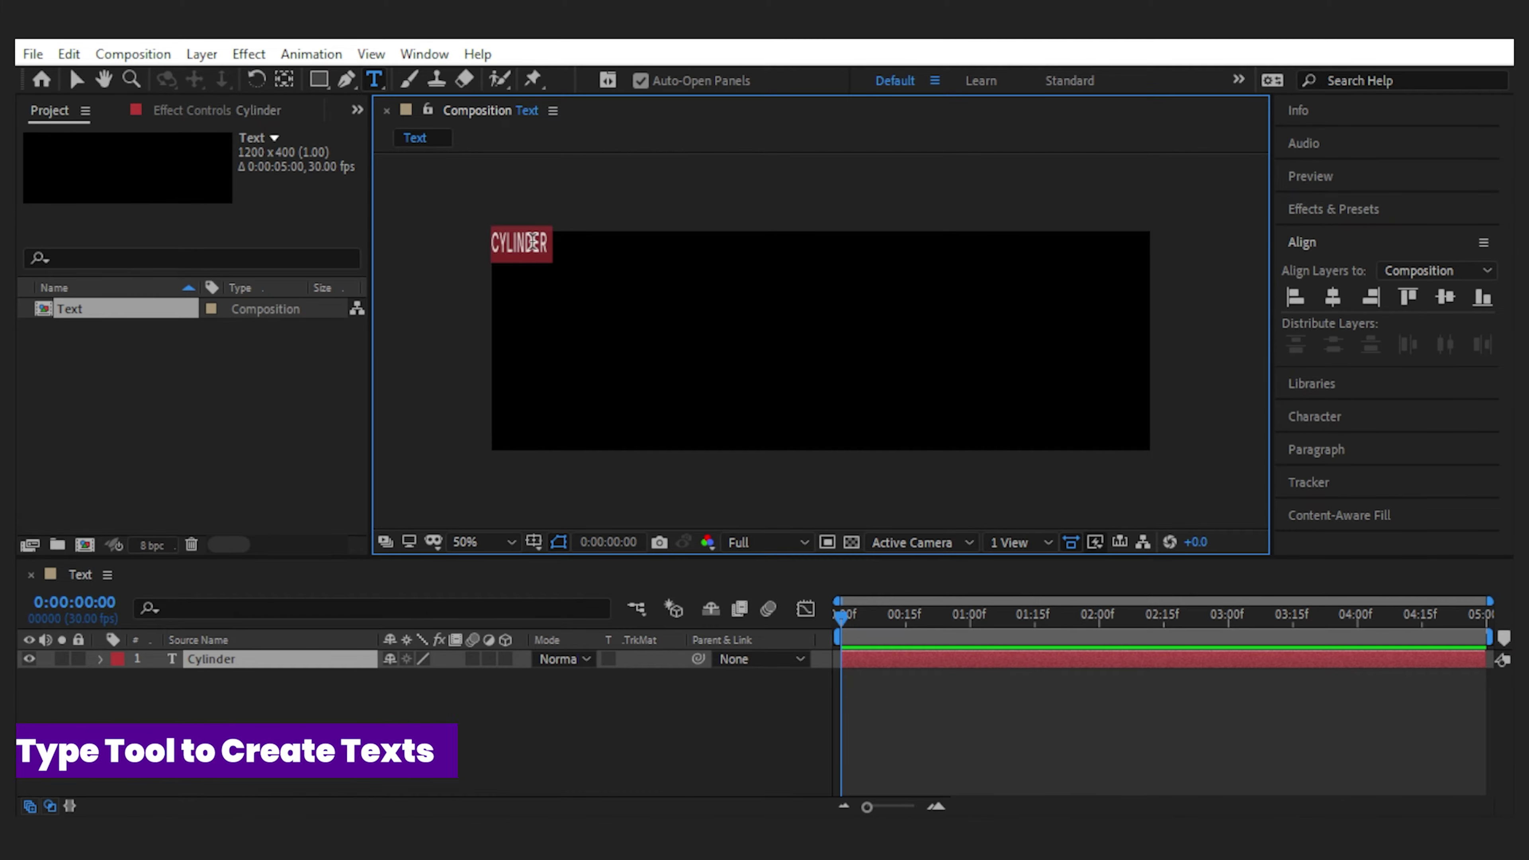
text(Cylinder Cylinder Cylinder Cylinder Cylinder Cylinder Cylinder Cylinder Cylinder)
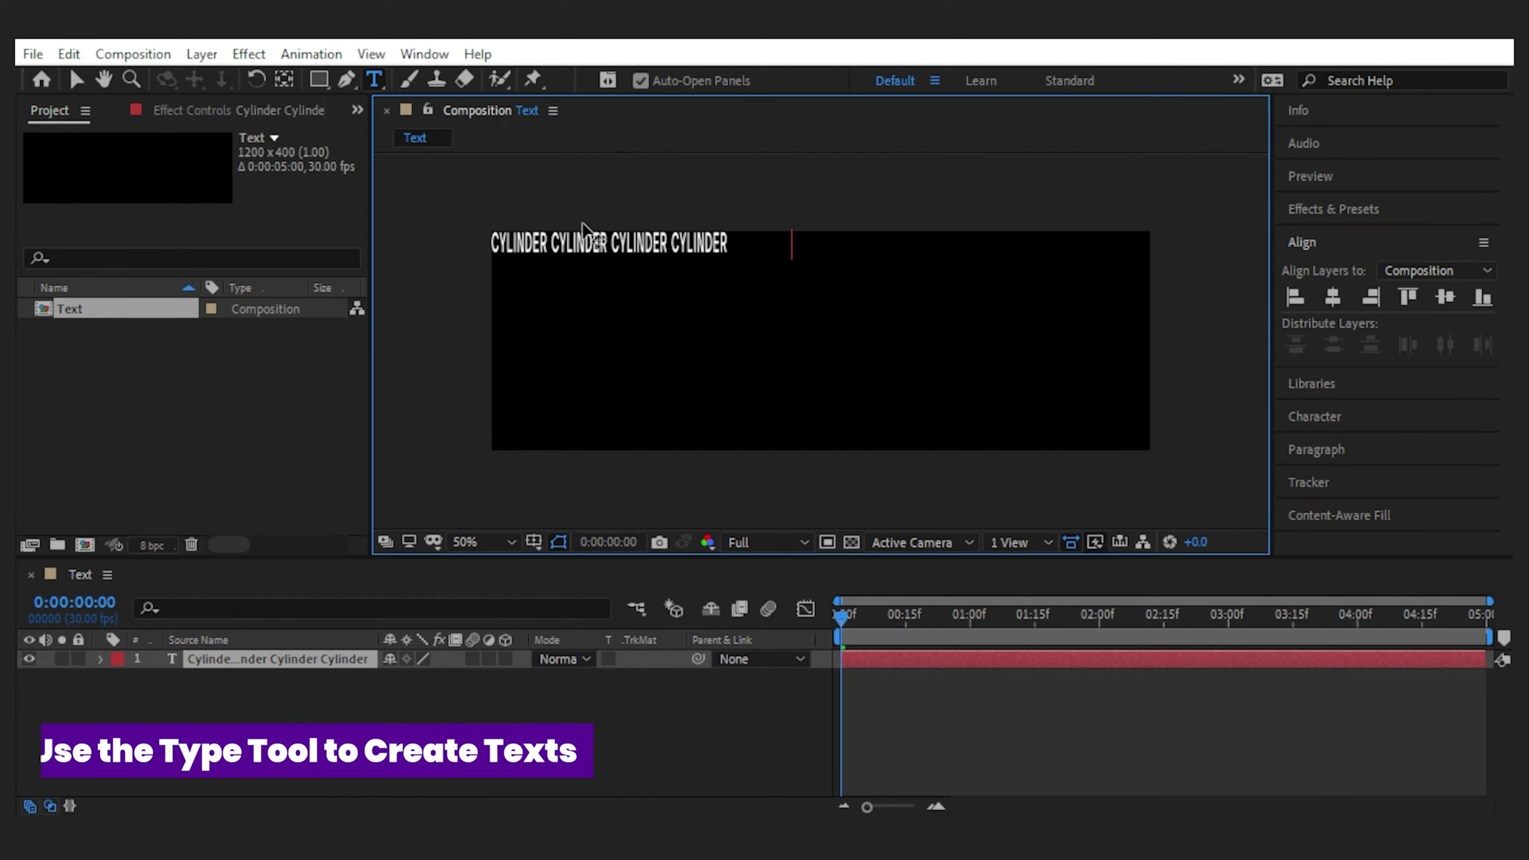
key(ctrl+z)
key(ctrl+a)
Nudge the Cylinder text line inward from the composition's top-left corner and set its font size to 15 px.
click(361, 659)
key(shift+Right)
key(shift+Right)
key(shift+Right)
key(shift+Right)
key(shift+Down)
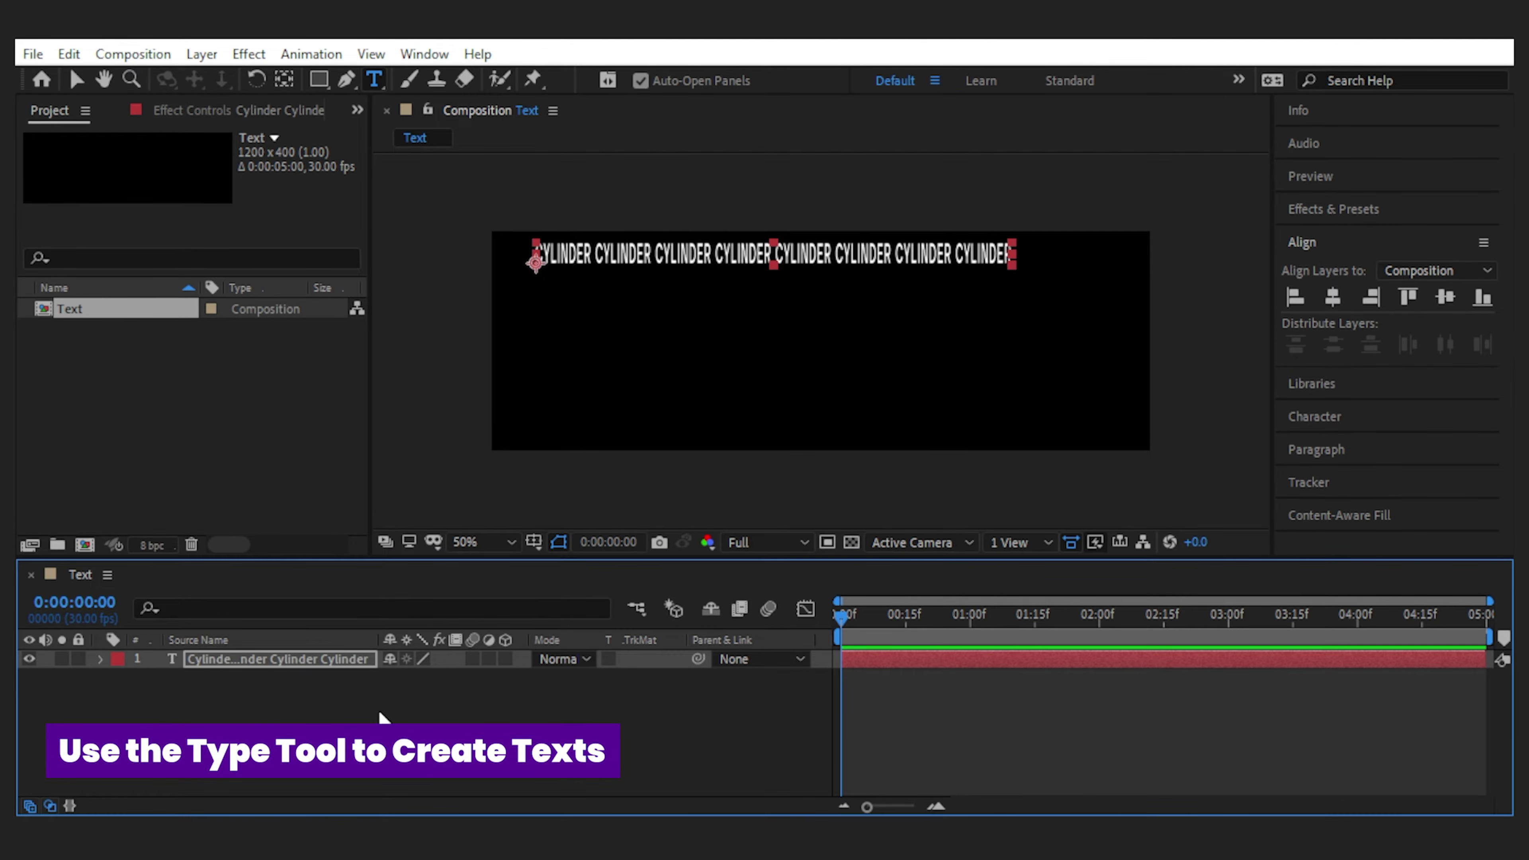
key(shift+Right)
Duplicate the Cylinder text line and align both copies to the top of the composition.
key(ctrl+d)
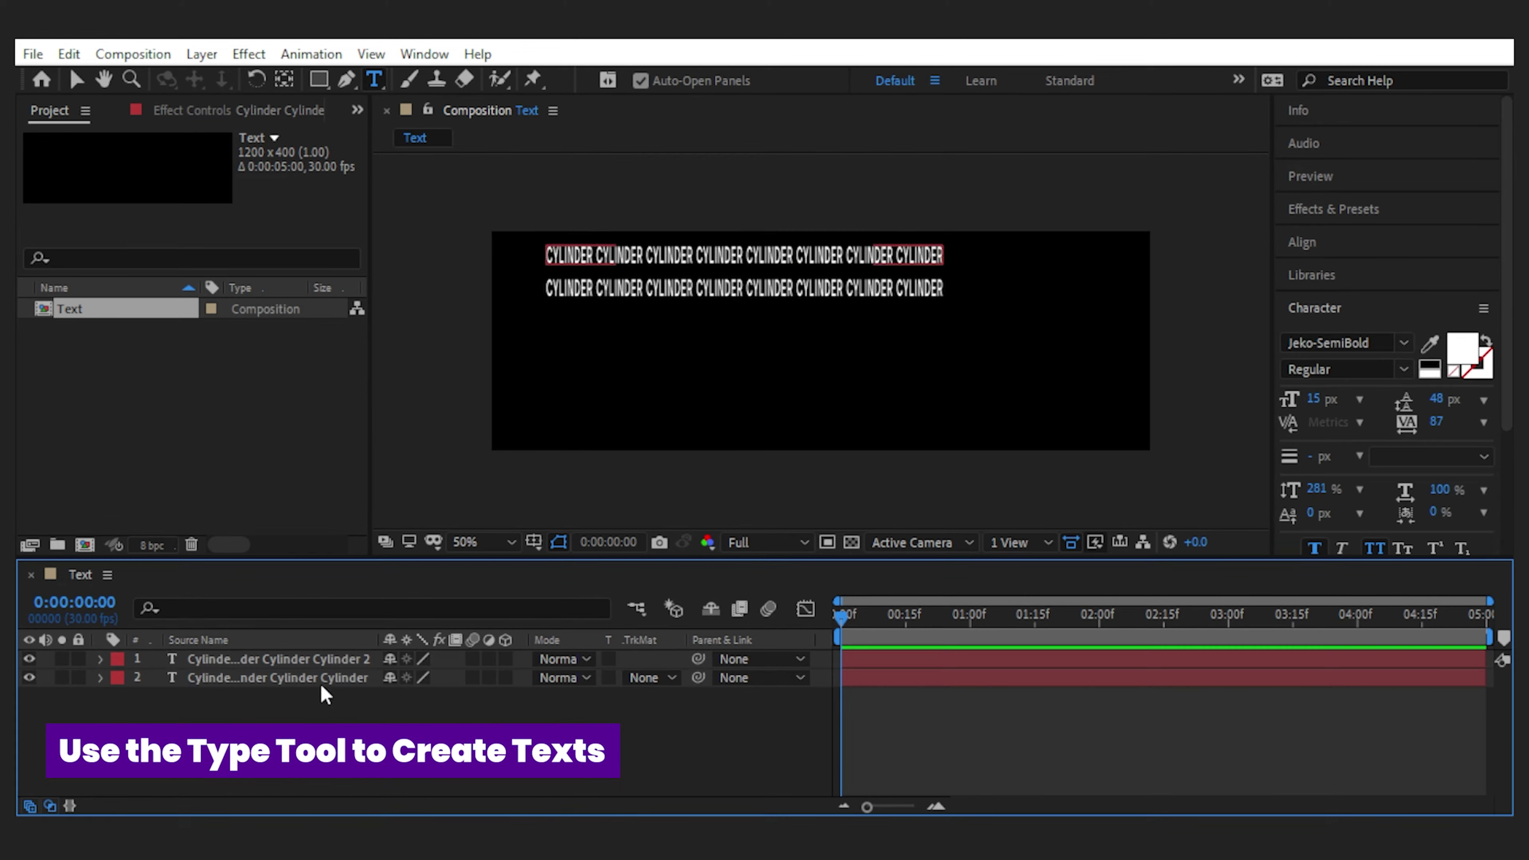
click(1408, 298)
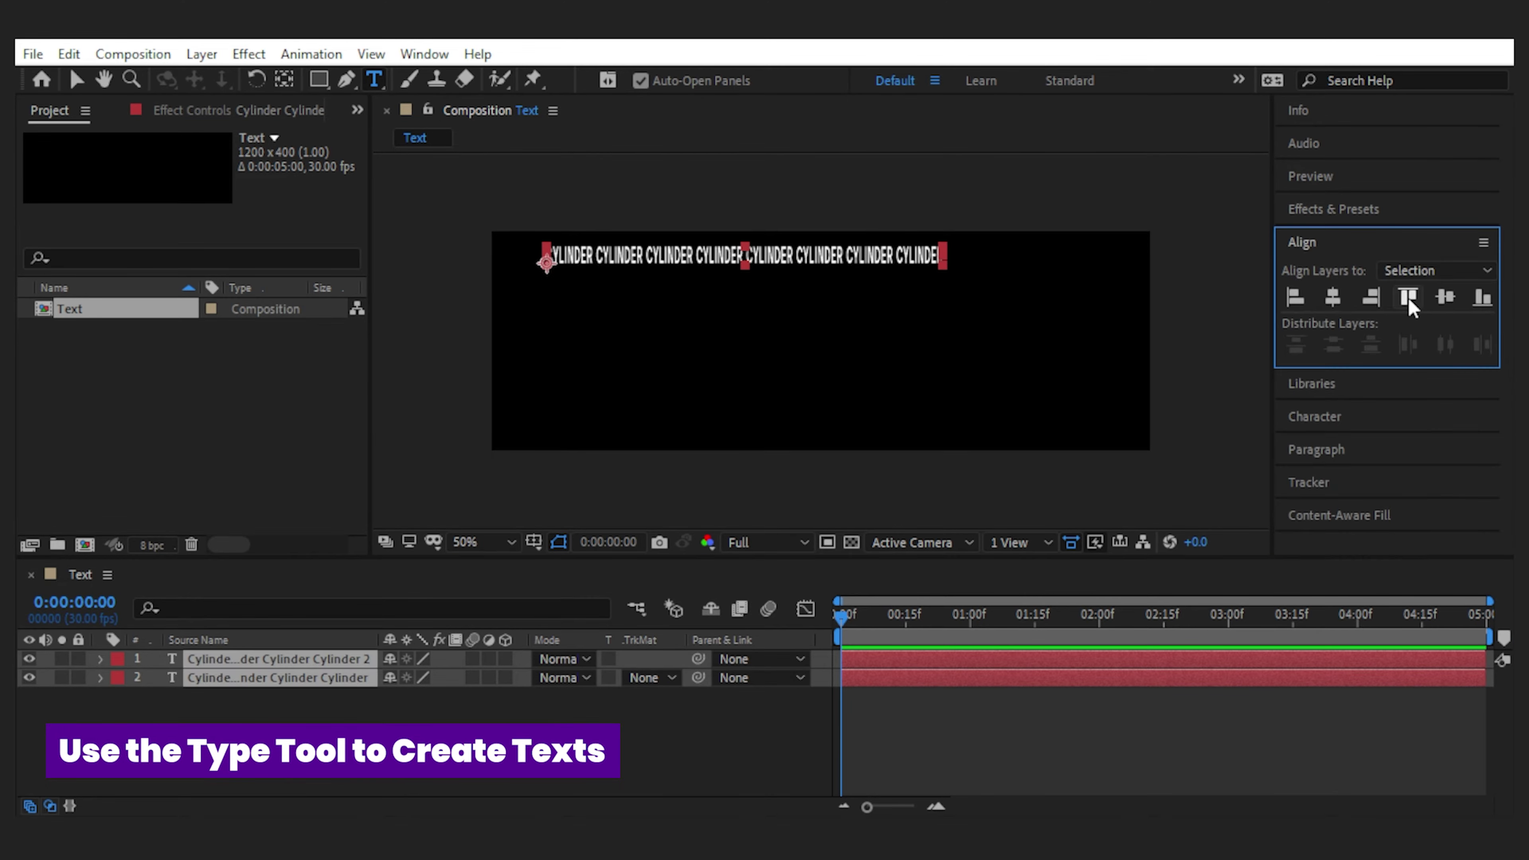
key(ctrl+Up)
click(1406, 299)
Nudge the original Cylinder line down so it sits directly below its duplicate.
click(842, 678)
key(Down)
key(Down)
key(Down)
key(Down)
key(Down)
key(Down)
key(Down)
click(754, 713)
Duplicate both Cylinder text lines and move the copies down to the bottom of the composition.
click(348, 659)
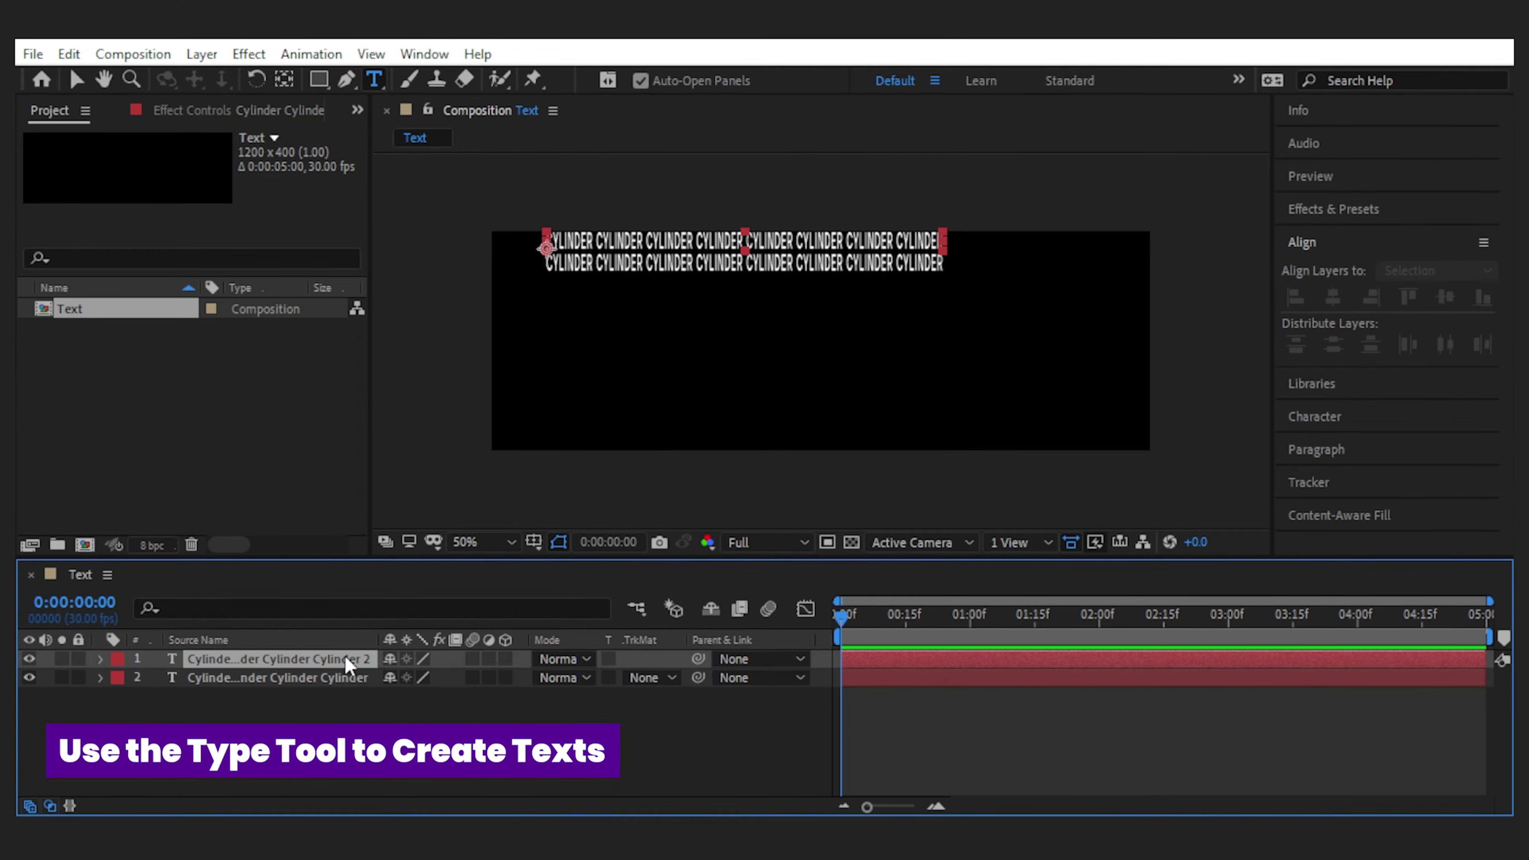
shift+click(347, 678)
key(ctrl+d)
key(shift+Down)
key(shift+Down)
key(shift+Down)
key(shift+Down)
key(shift+Down)
key(shift+Down)
key(shift+Down)
key(shift+Down)
key(shift+Down)
key(shift+Down)
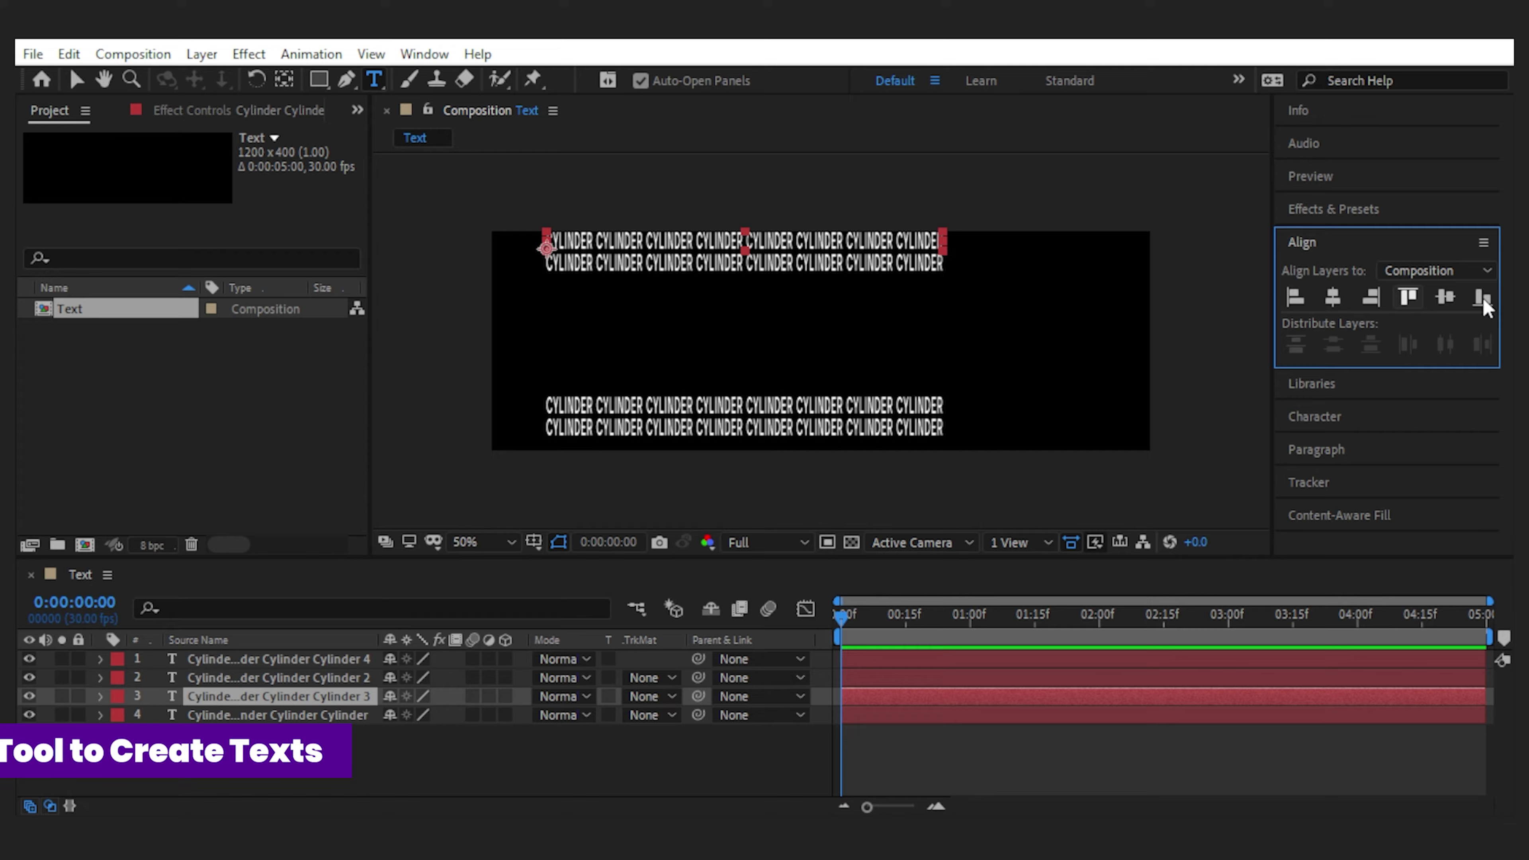
Set the preview resolution to Auto and nudge the upper of the two bottom Cylinder lines down close to the lowest one.
click(766, 542)
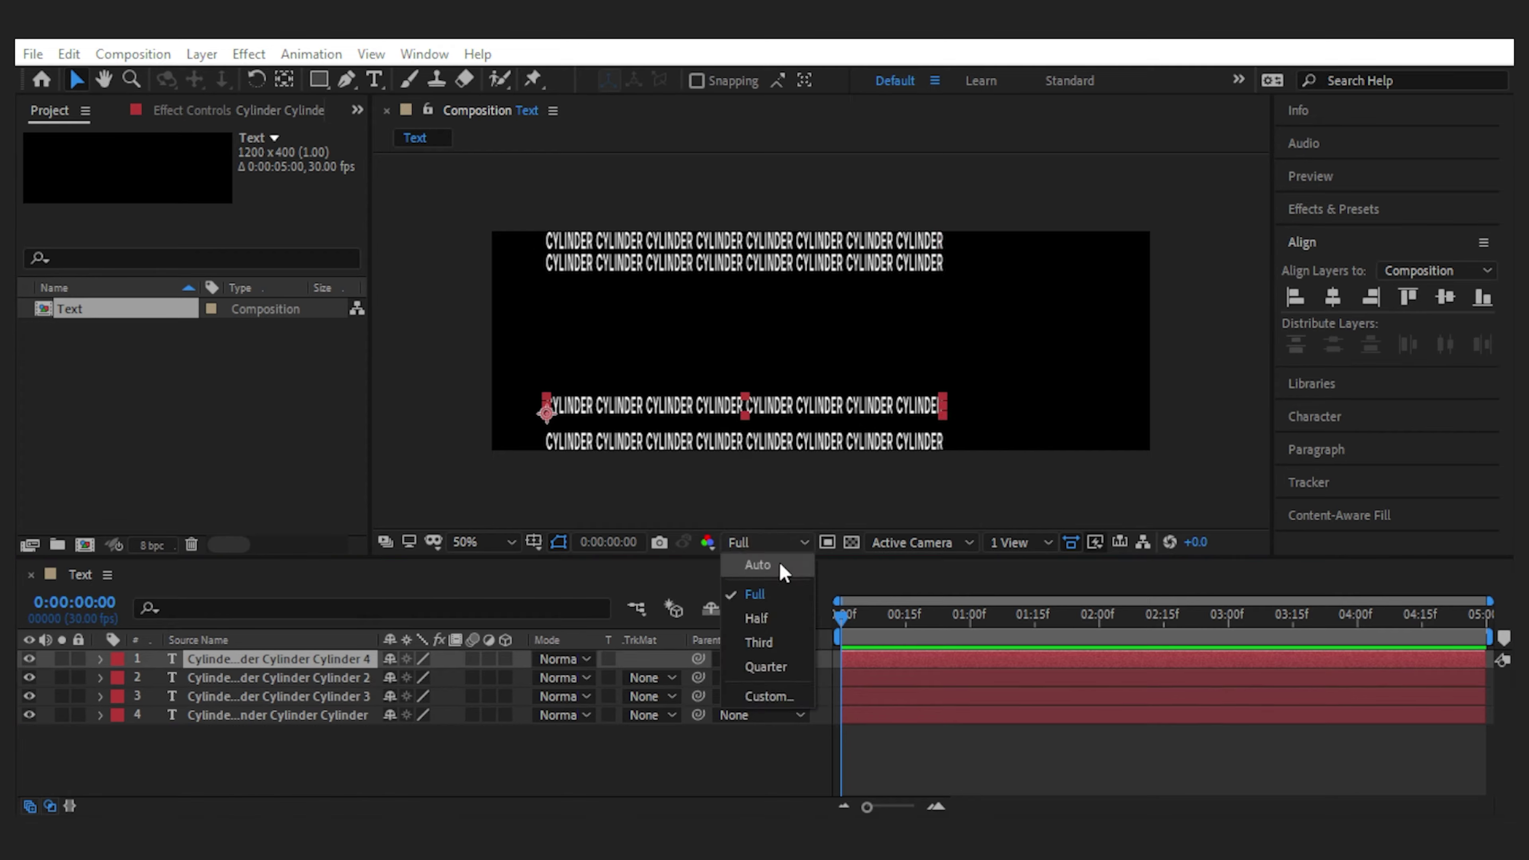
click(776, 572)
click(340, 660)
key(shift+Down)
key(Down)
key(Down)
key(Down)
Add the text "Text animation" between the two pairs of Cylinder lines with a font size of 65 px.
key(ctrl+t)
click(604, 328)
text(Text animation)
key(ctrl+a)
click(1327, 398)
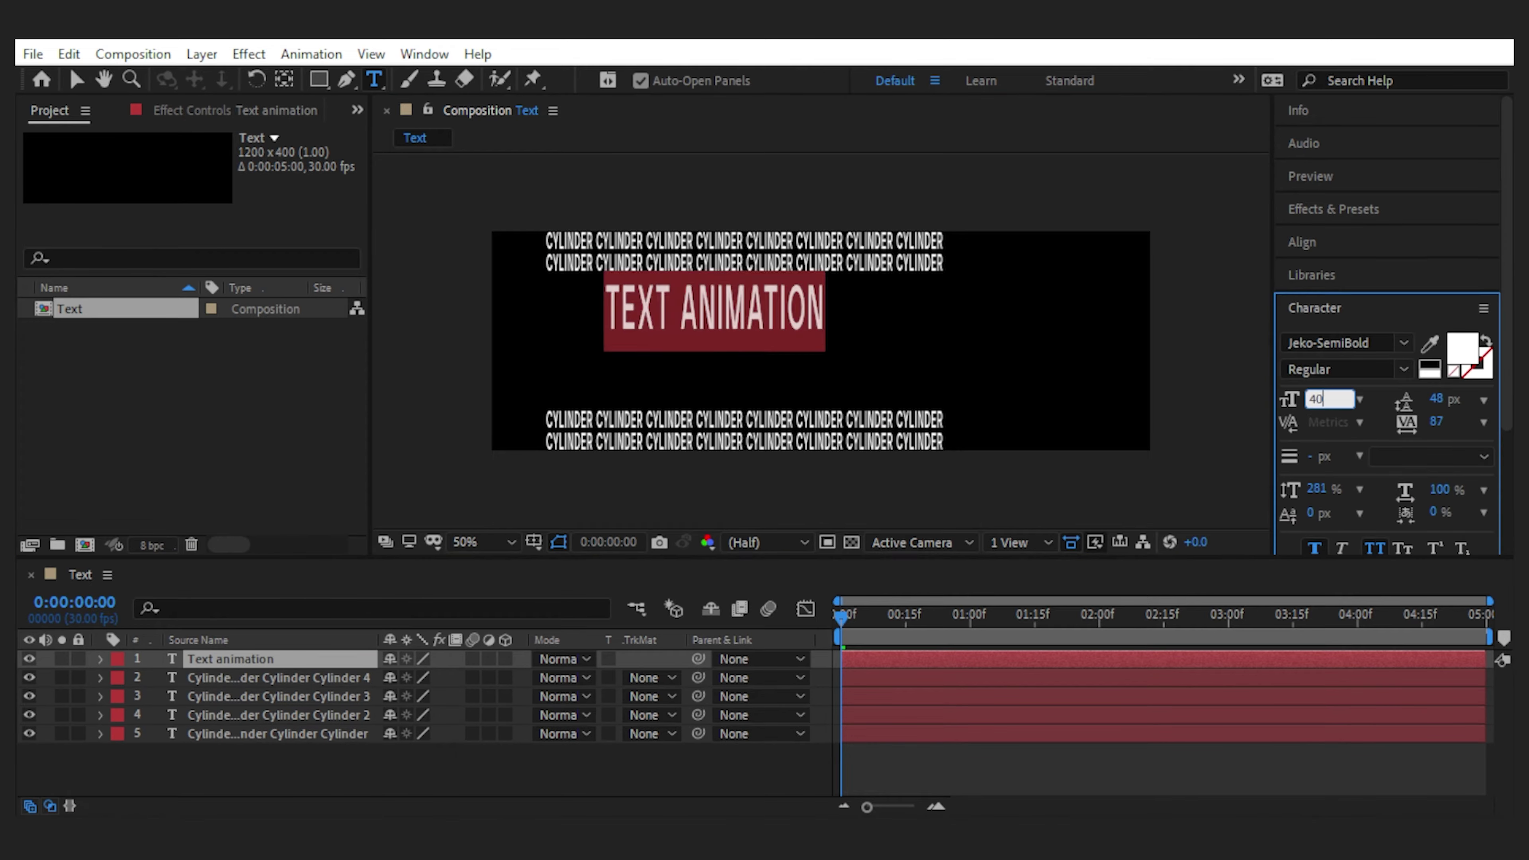
text(65)
Center the Text animation heading vertically in the composition and shift it left to sit between the Cylinder lines.
click(1302, 242)
click(1438, 299)
key(shift+Left)
key(shift+Left)
key(shift+Left)
Swap fill and stroke on the Text animation heading so its letters have only a white outline.
click(1314, 419)
click(1486, 341)
click(504, 781)
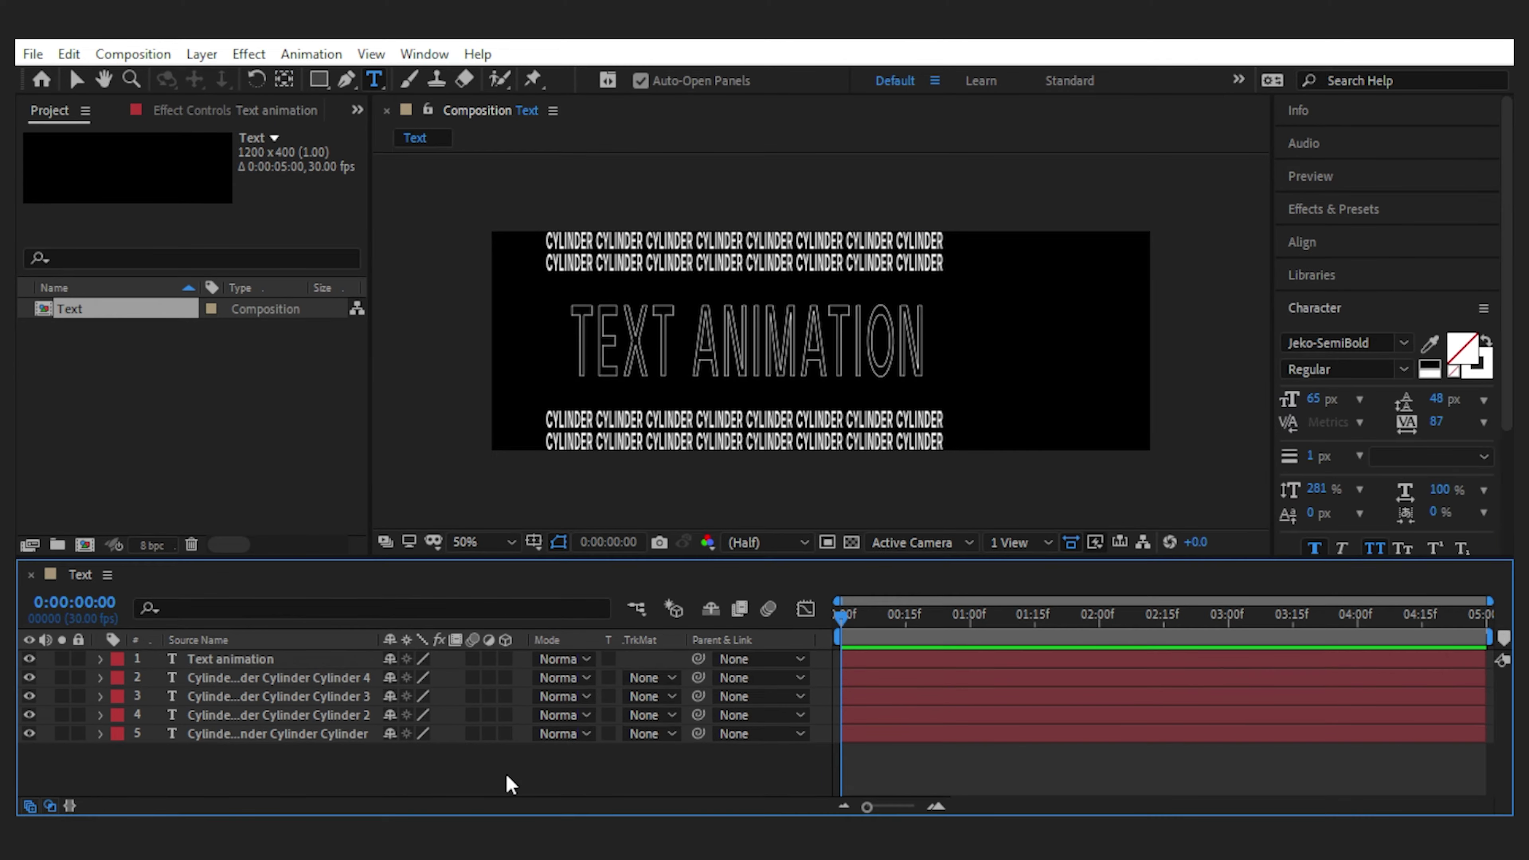
Draw a thin vertical white rectangle about 366 px tall to the left of the text lines.
click(315, 662)
key(q)
drag(510, 237, 530, 444)
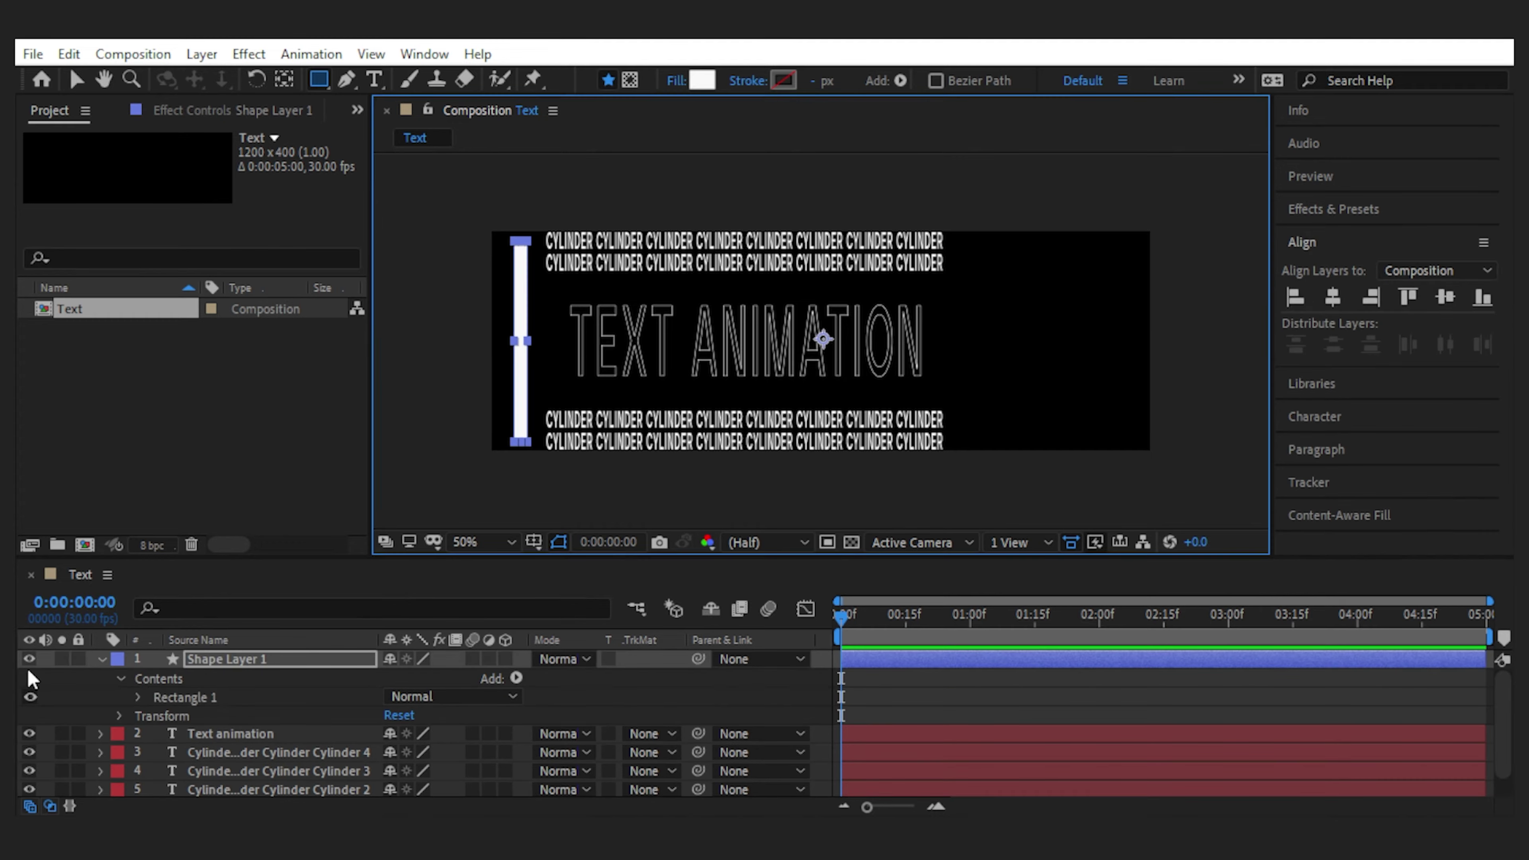
Draw a wide white horizontal rectangle to the right of the text and align it to the composition's top edge.
drag(965, 240, 1121, 271)
click(1408, 296)
click(102, 659)
Duplicate the horizontal rectangle twice, aligning one copy to the composition's bottom edge and the other to its vertical center.
key(ctrl+d)
click(1482, 296)
key(ctrl+d)
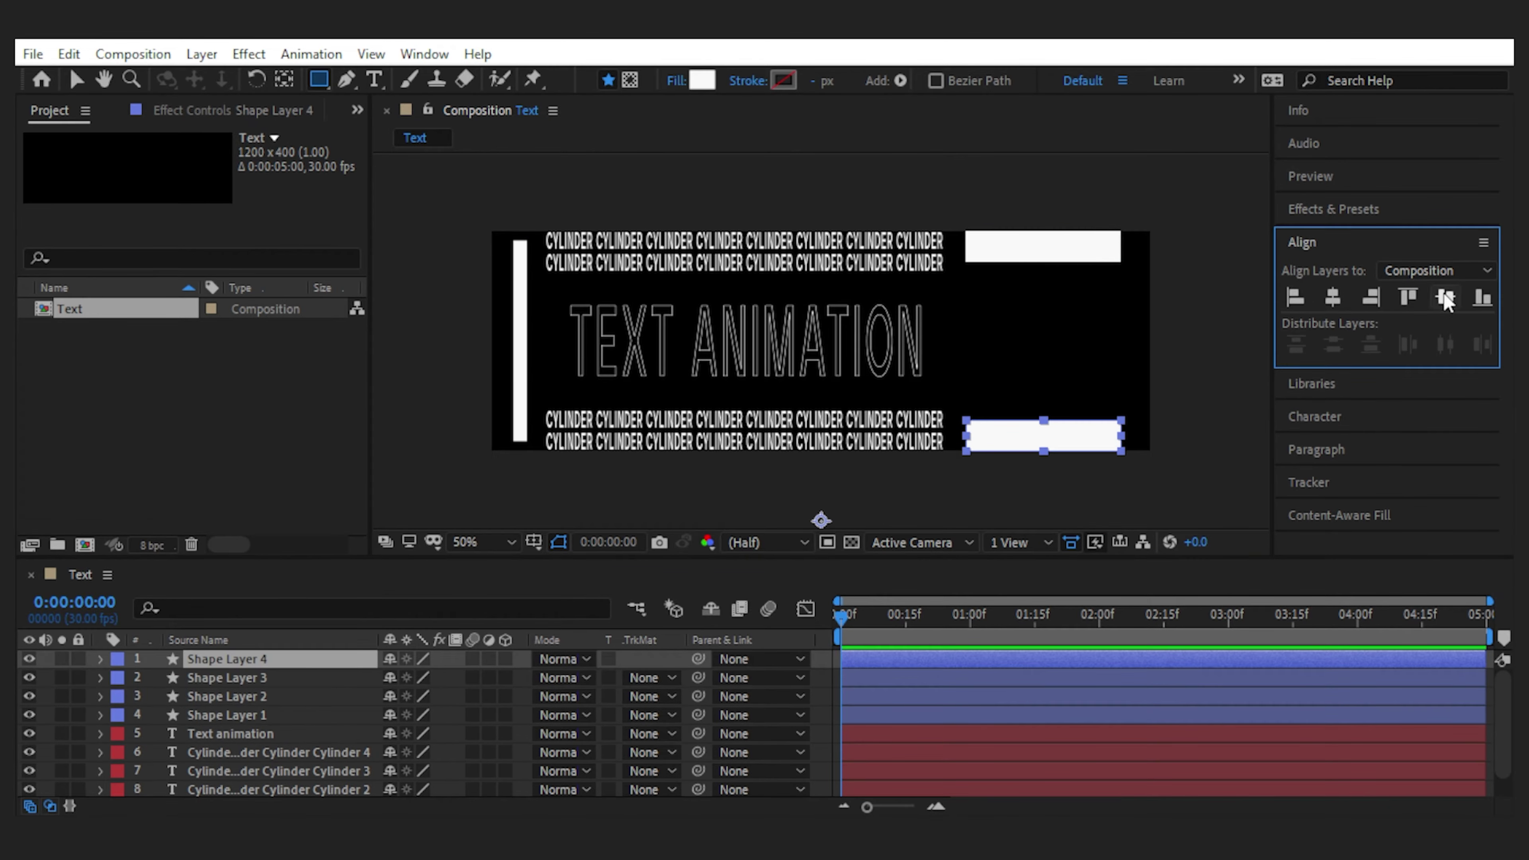
click(1445, 297)
key(v)
Widen the vertical rectangle on Shape Layer 1 to 49 px.
click(103, 718)
scroll(180, 752, down, 2)
drag(404, 693, 424, 692)
scroll(271, 722, up, 2)
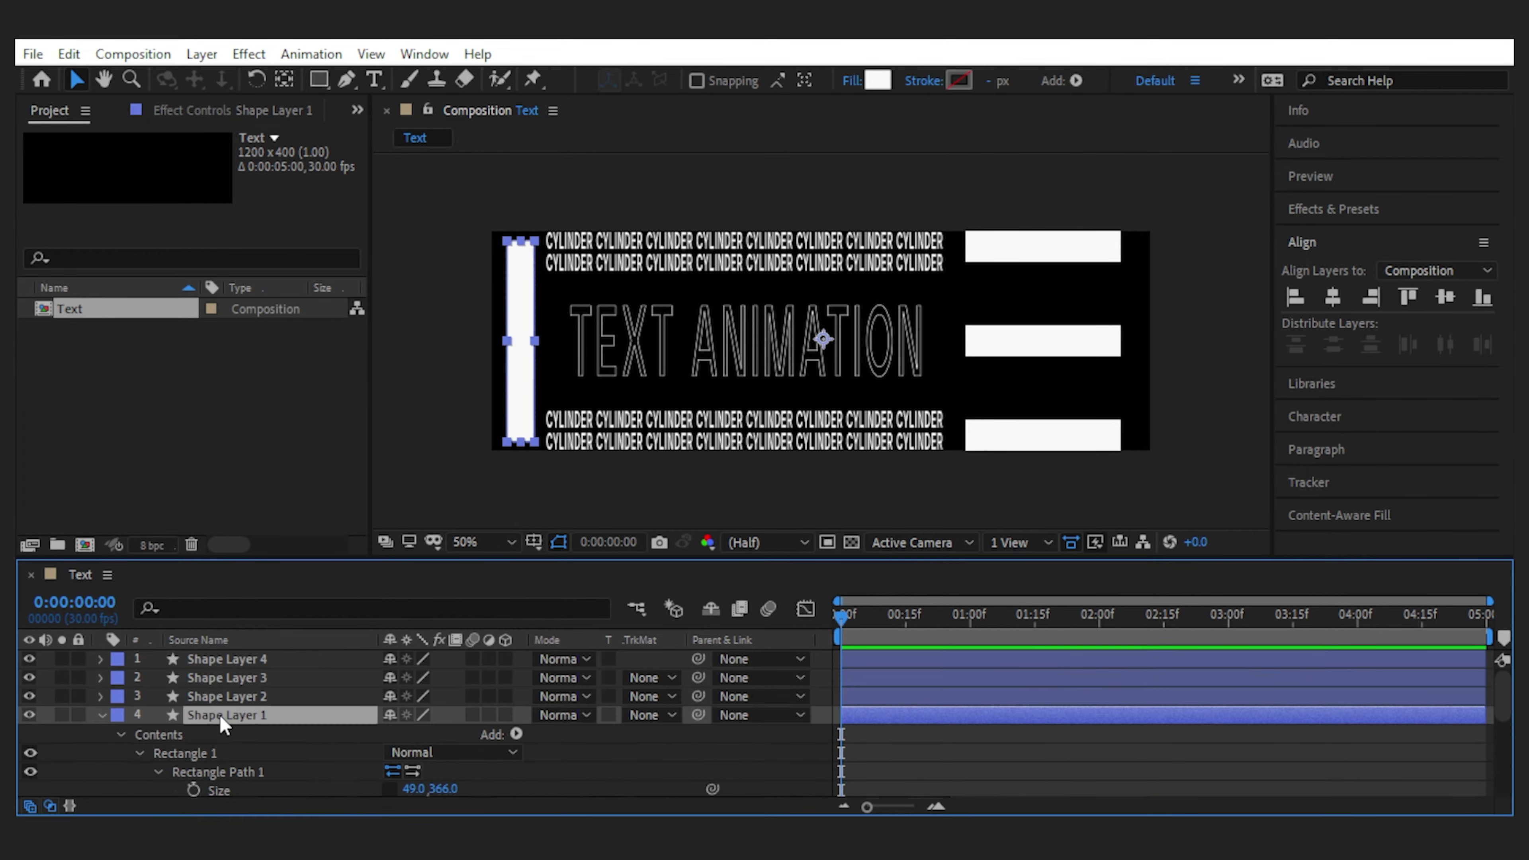
click(101, 714)
Apply CC Ball Action to the vertical bar and the middle horizontal bar, with Grid Spacing 0 and Ball Size 35.
click(1203, 345)
click(341, 730)
click(325, 715)
click(1332, 209)
click(1300, 241)
text(ball)
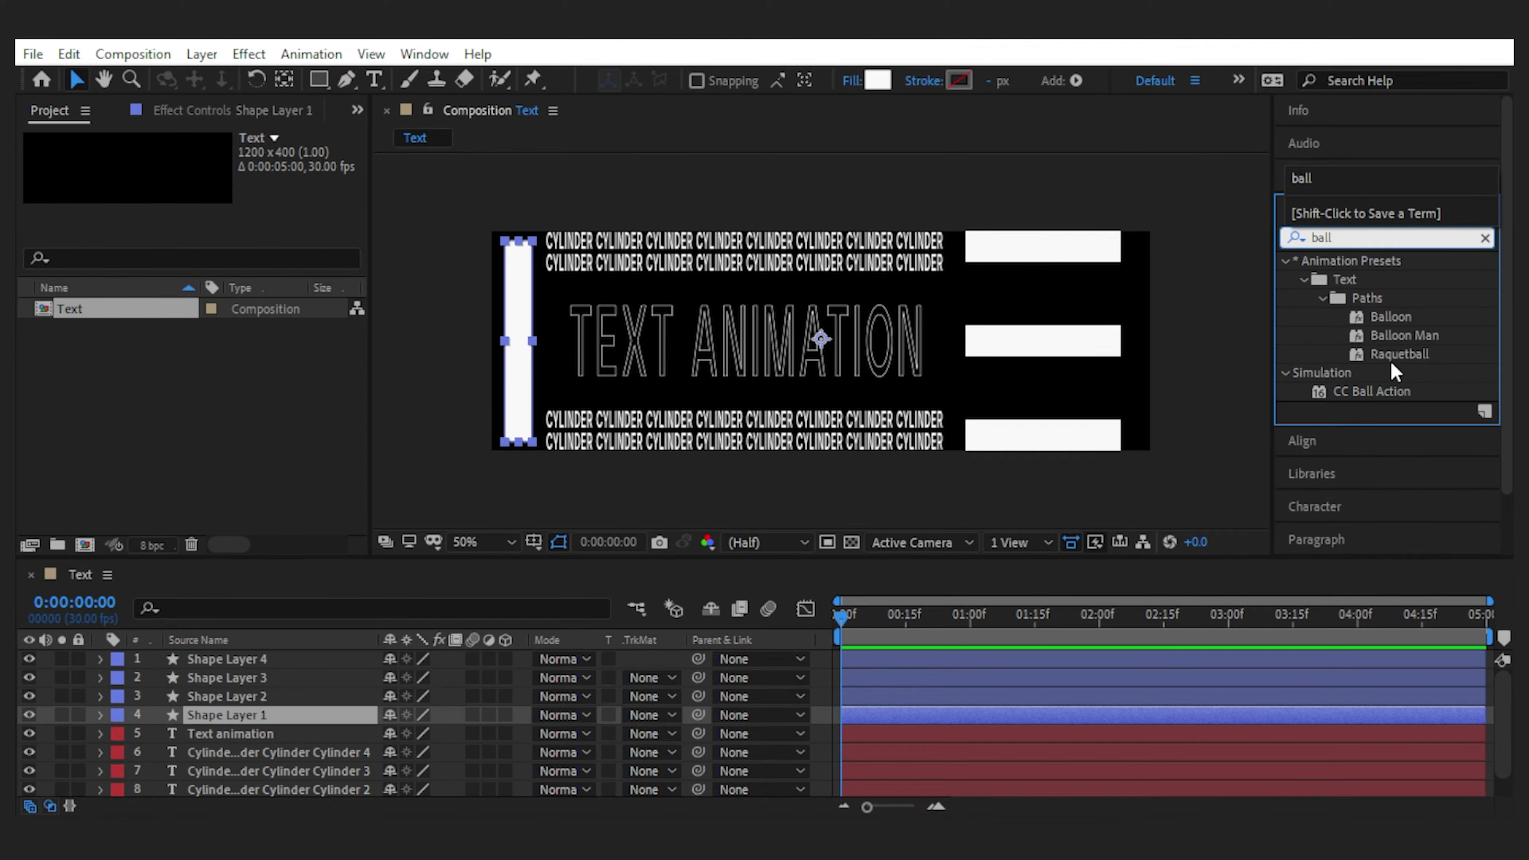
drag(1390, 387, 291, 732)
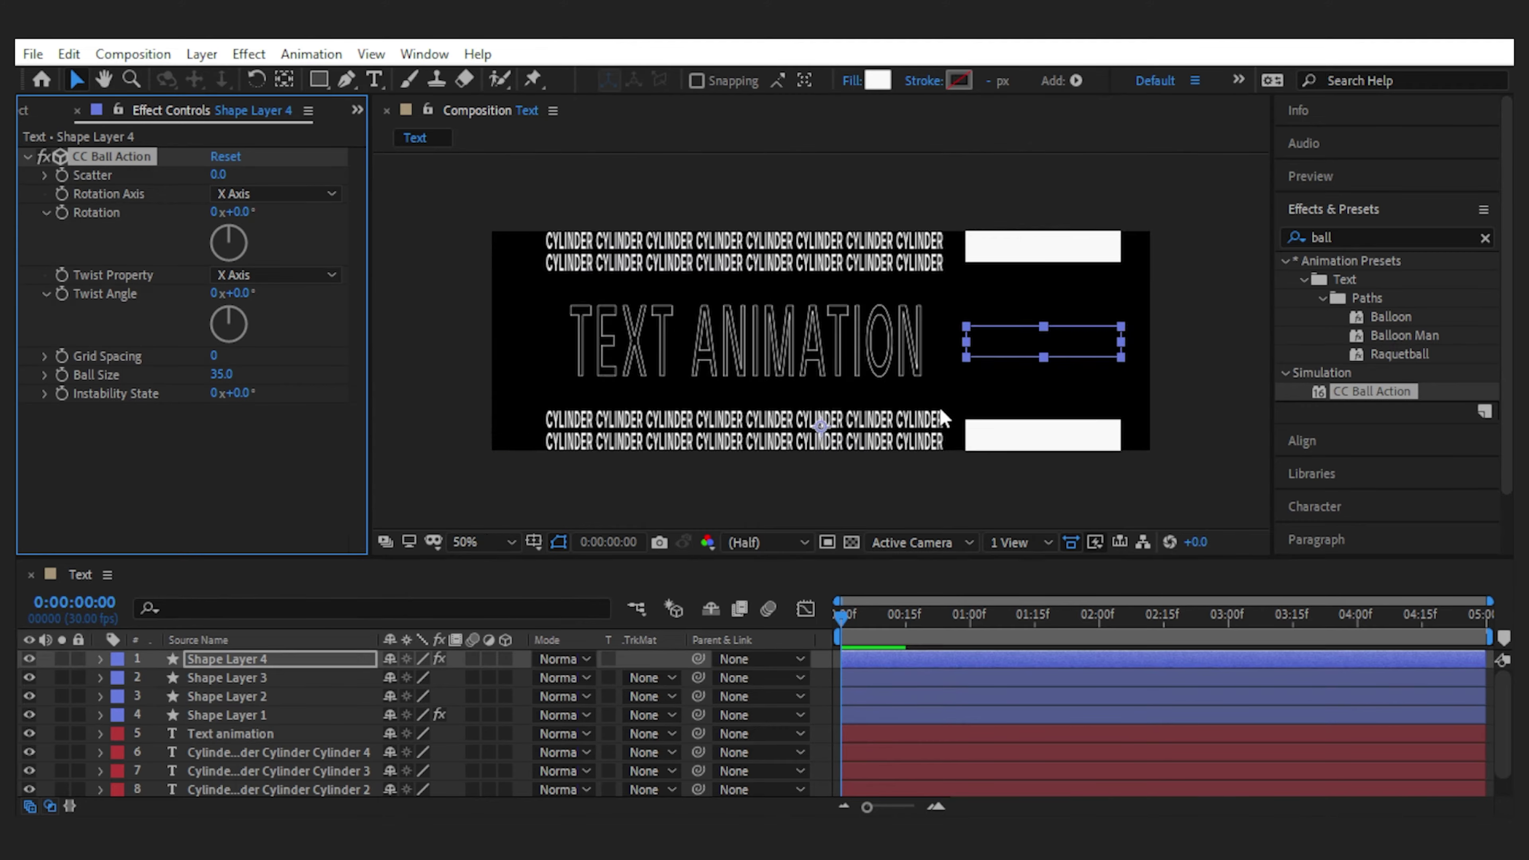
Pre-compose all layers of the Text composition into a new composition named Text 2.
key(ctrl+a)
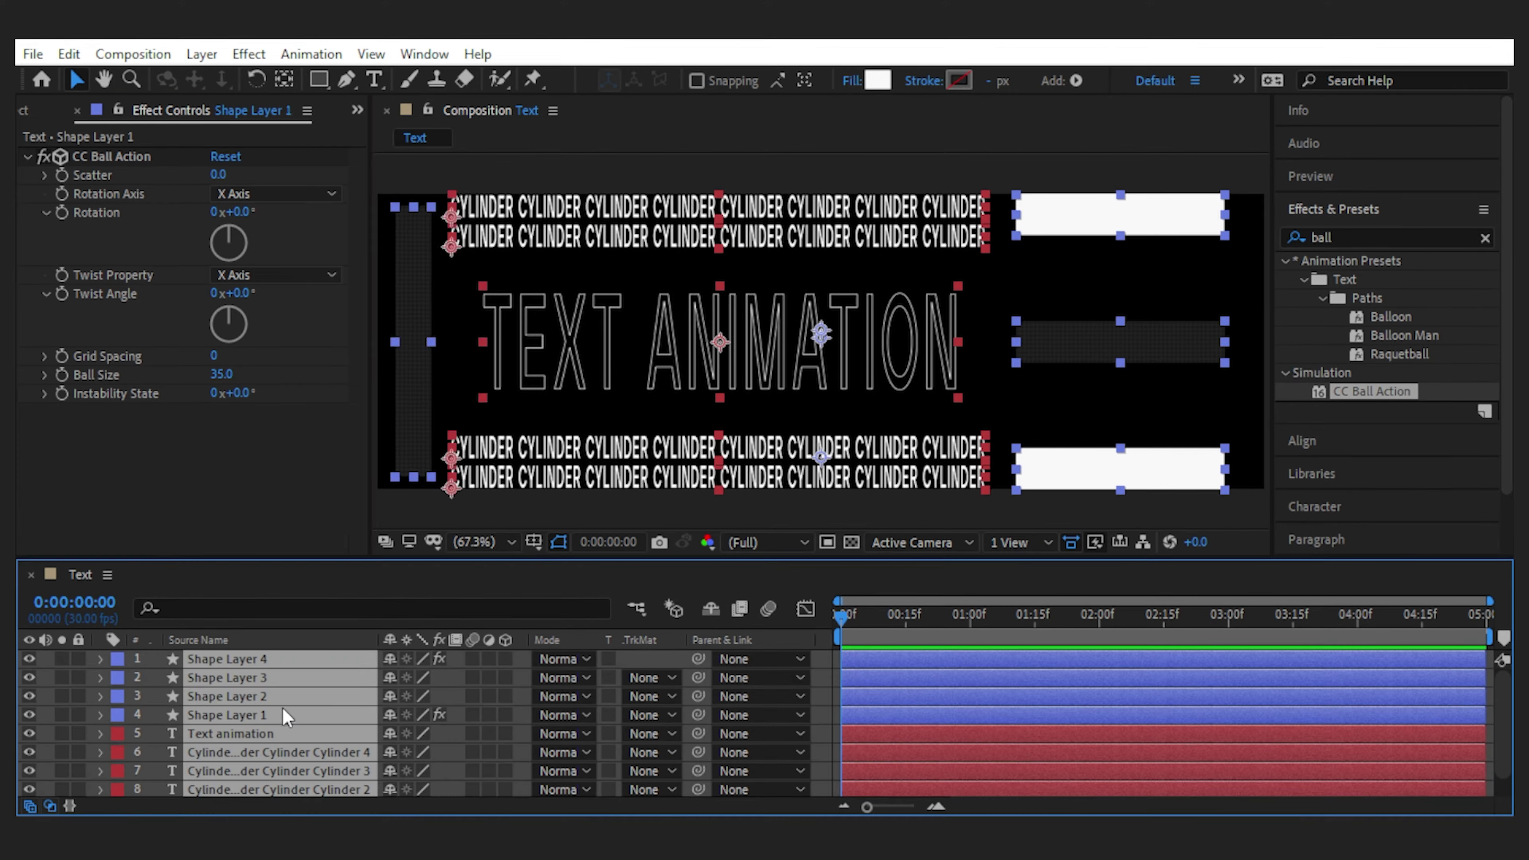
right_click(282, 712)
click(394, 582)
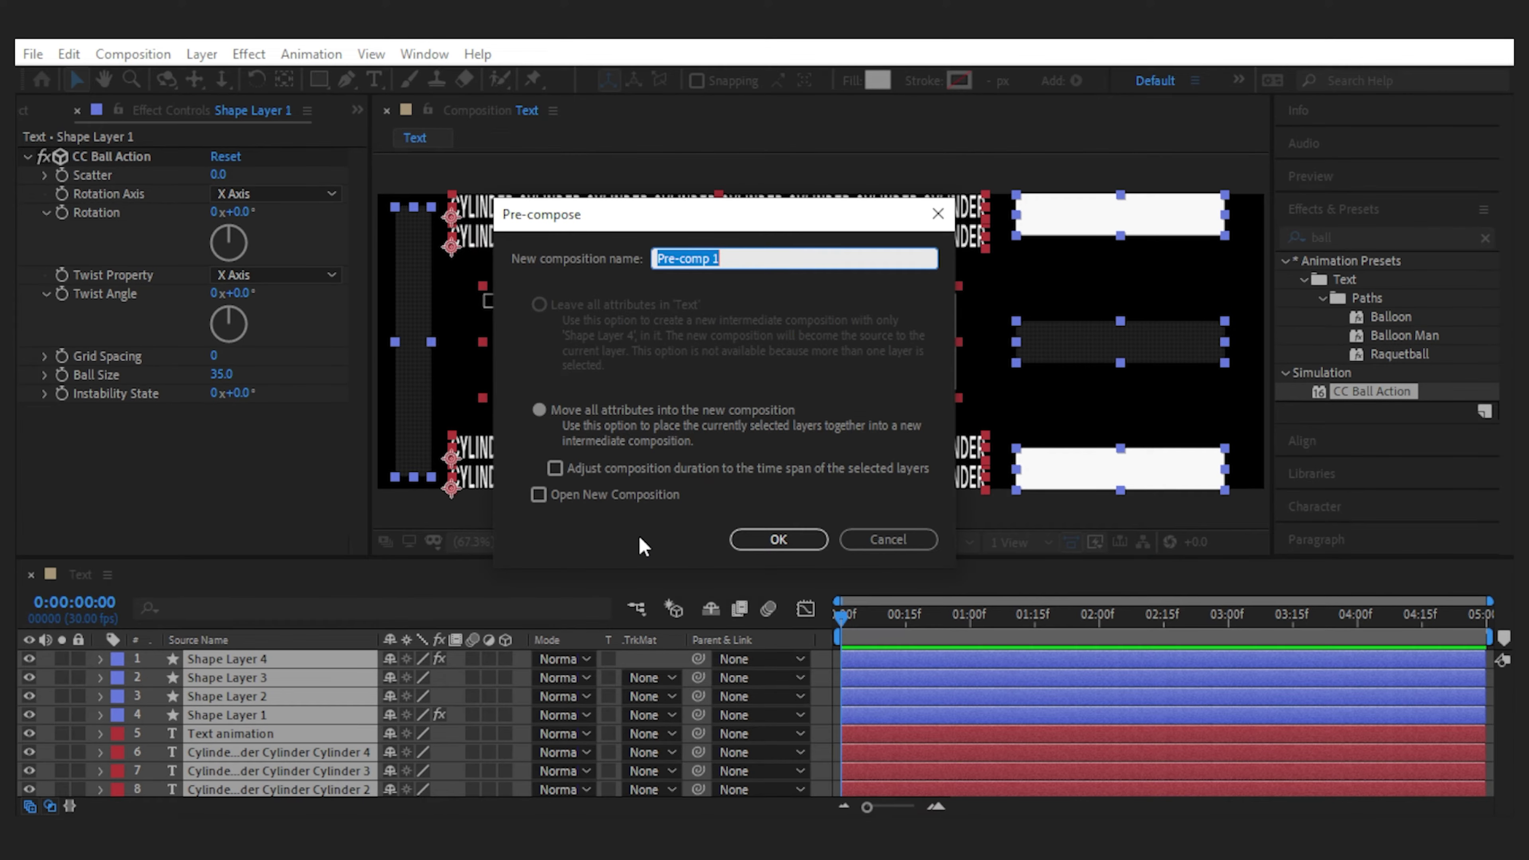
text(Text 2)
key(Return)
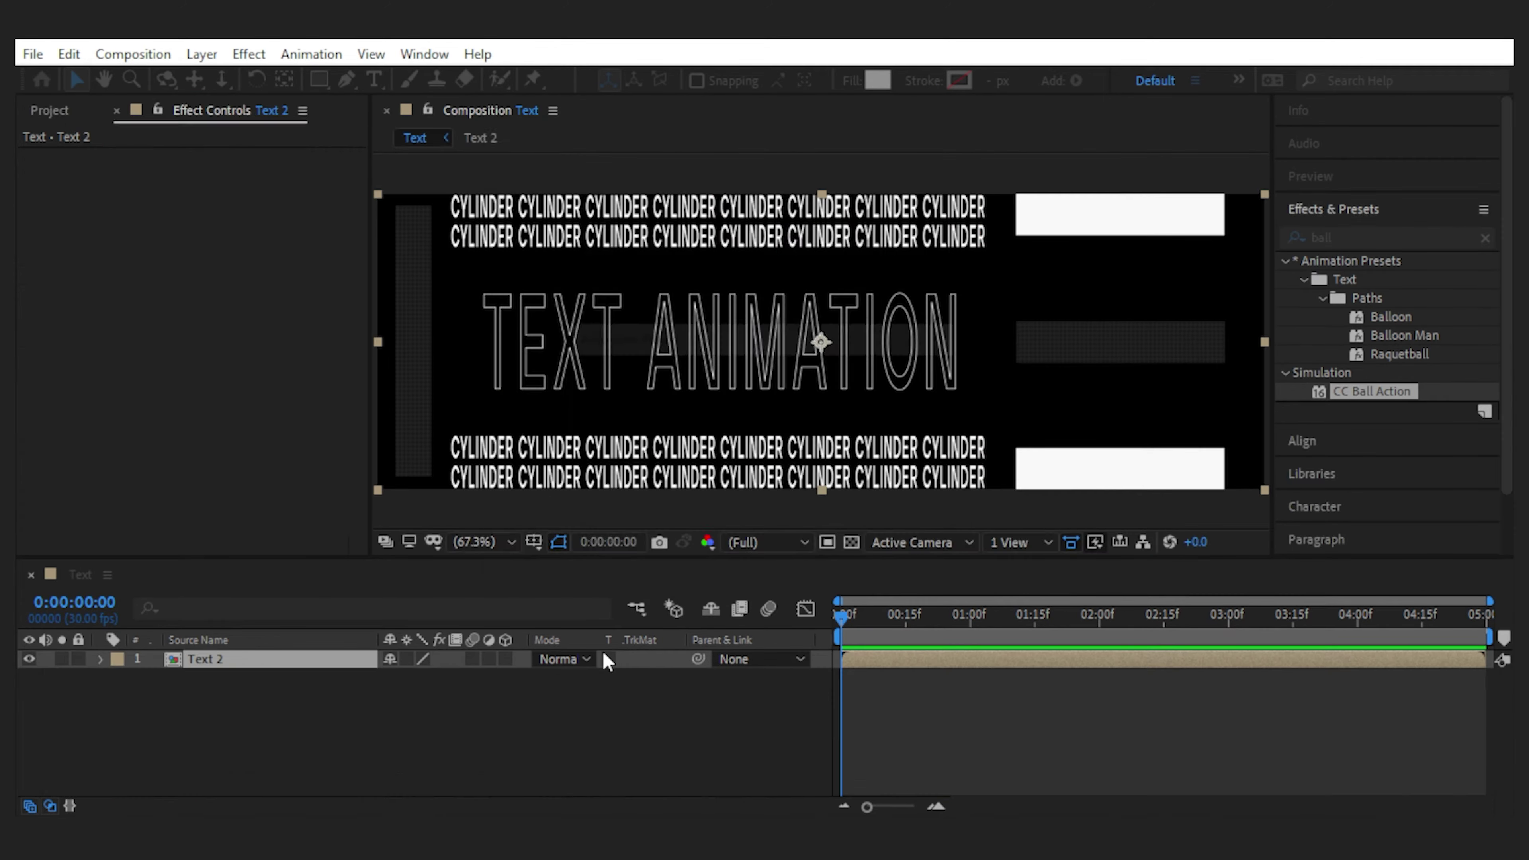
Create a composition named Holder, 3000 by 400 px, with a 5-second duration.
click(49, 110)
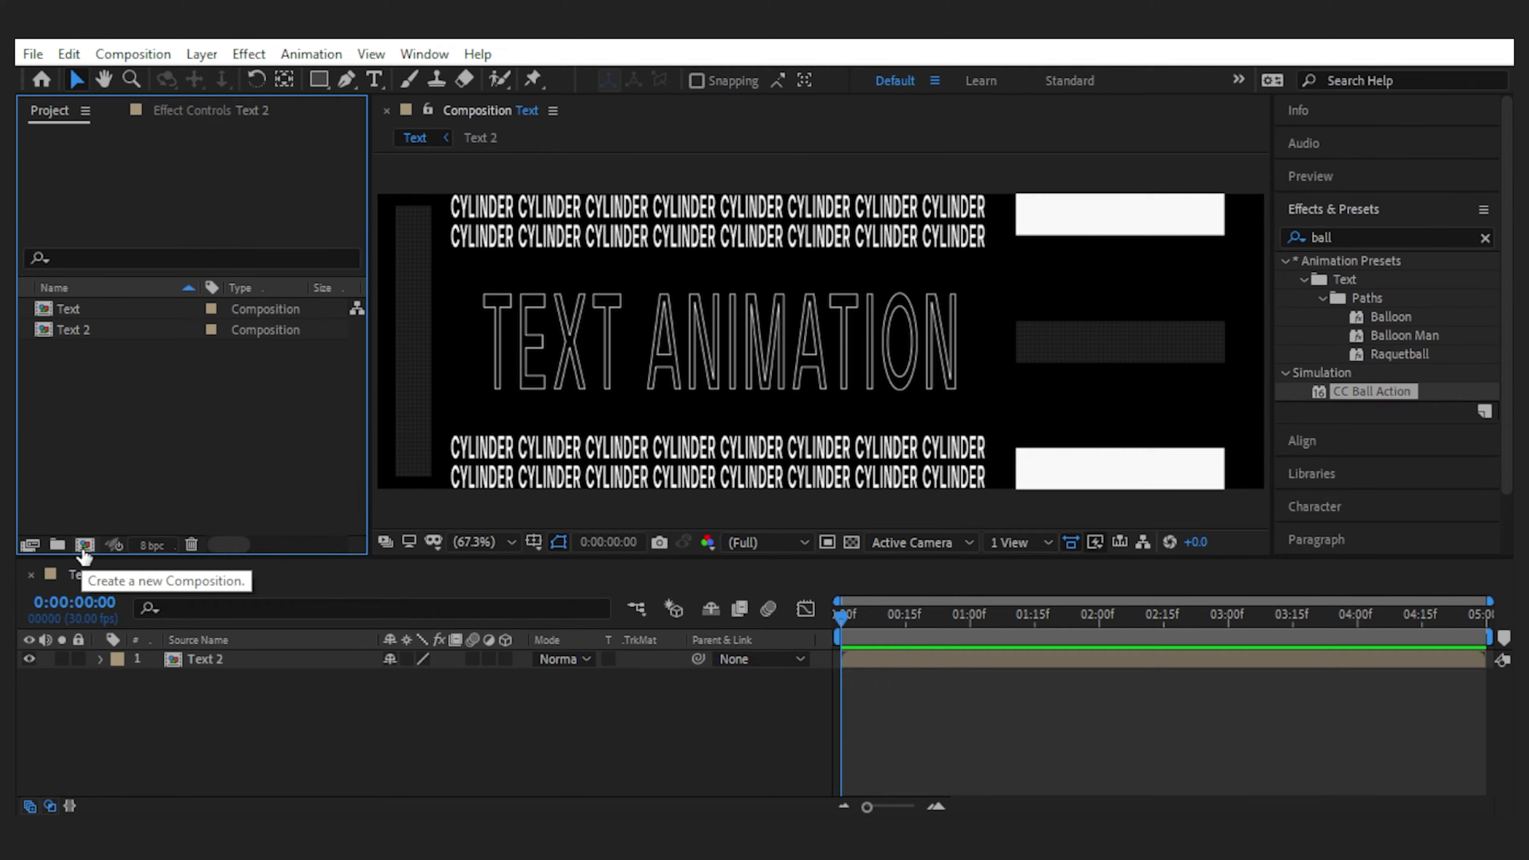
click(85, 547)
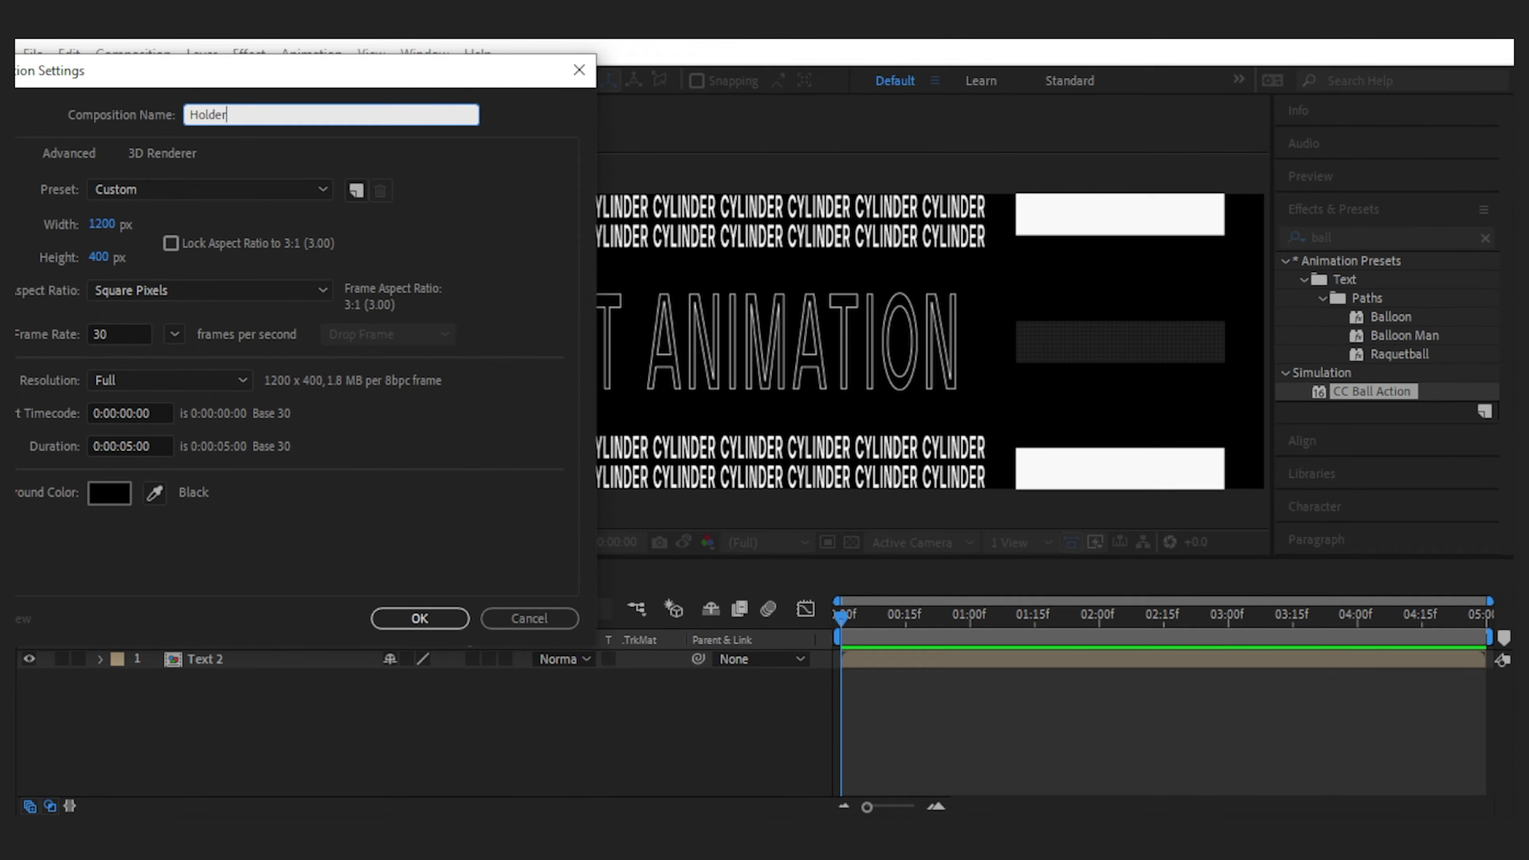
click(102, 225)
text(3000)
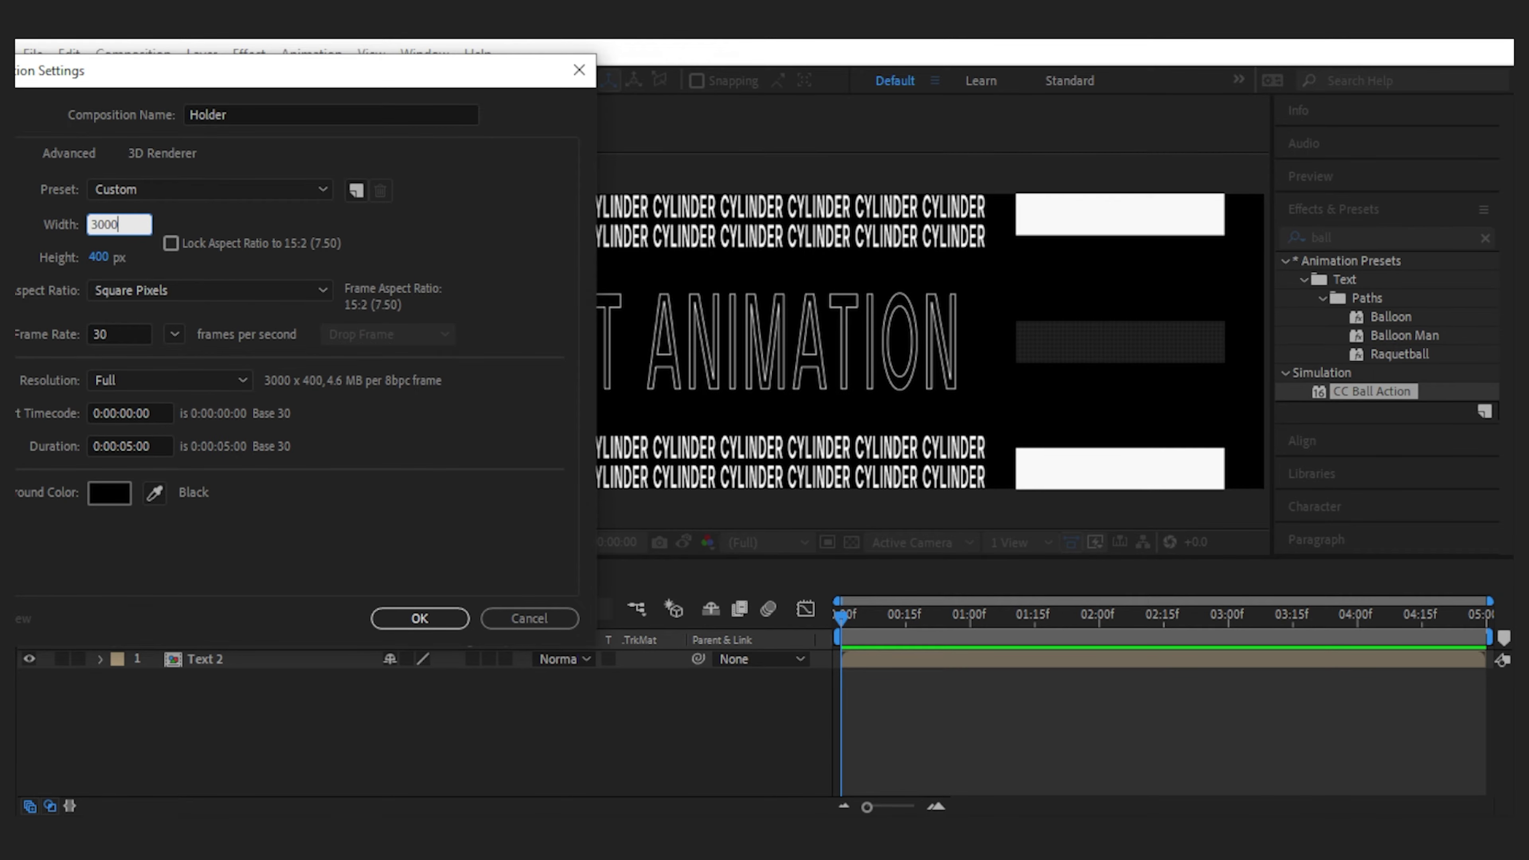
click(419, 617)
Place the Text 2 composition in Holder and scale its layer down to about 90%.
drag(190, 640, 217, 674)
click(496, 692)
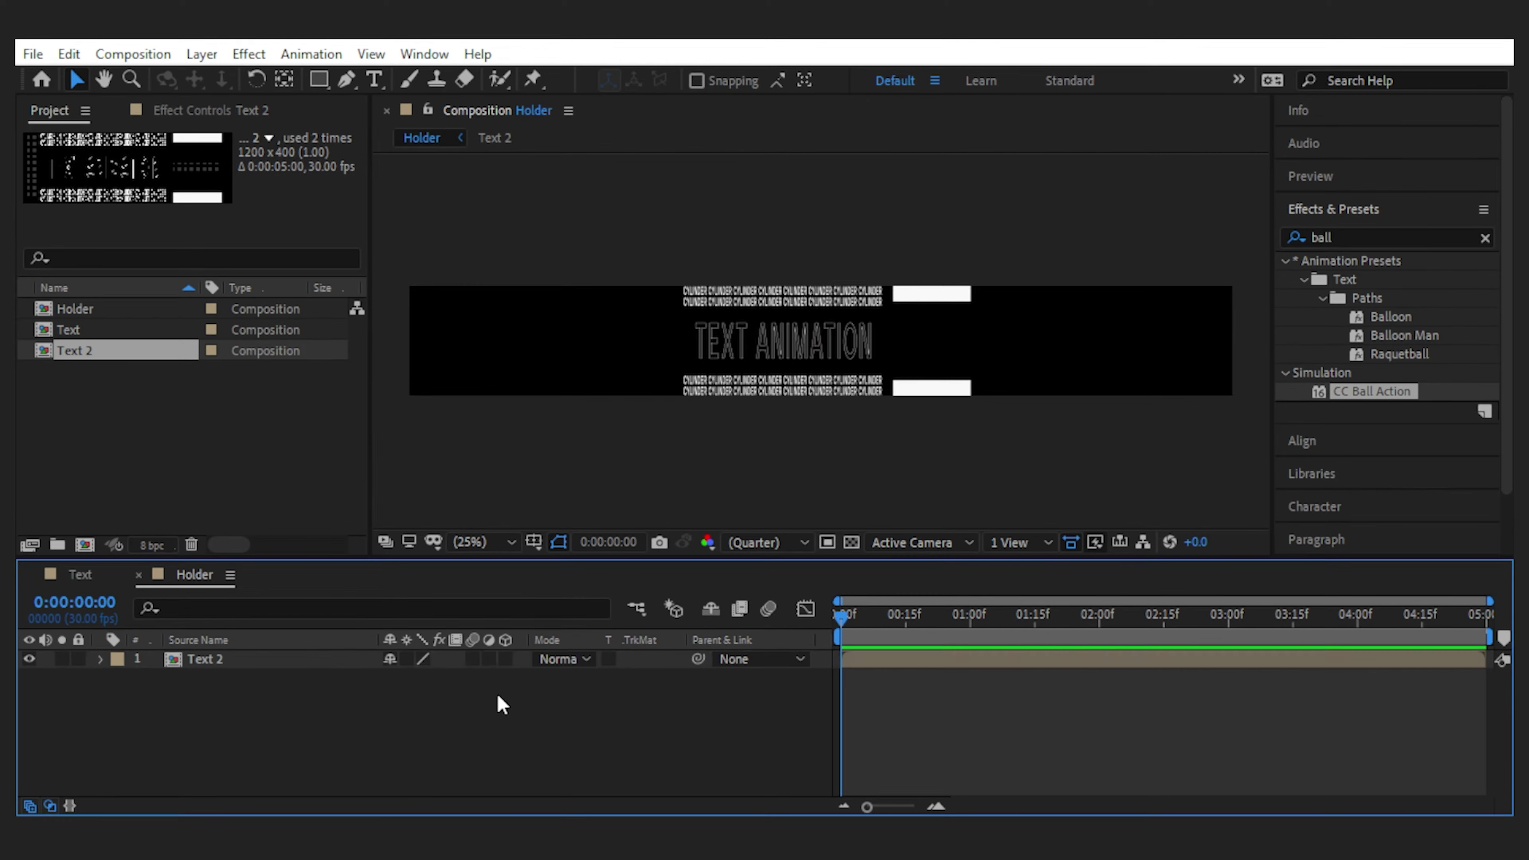
click(235, 663)
click(102, 659)
click(121, 678)
drag(418, 736, 408, 736)
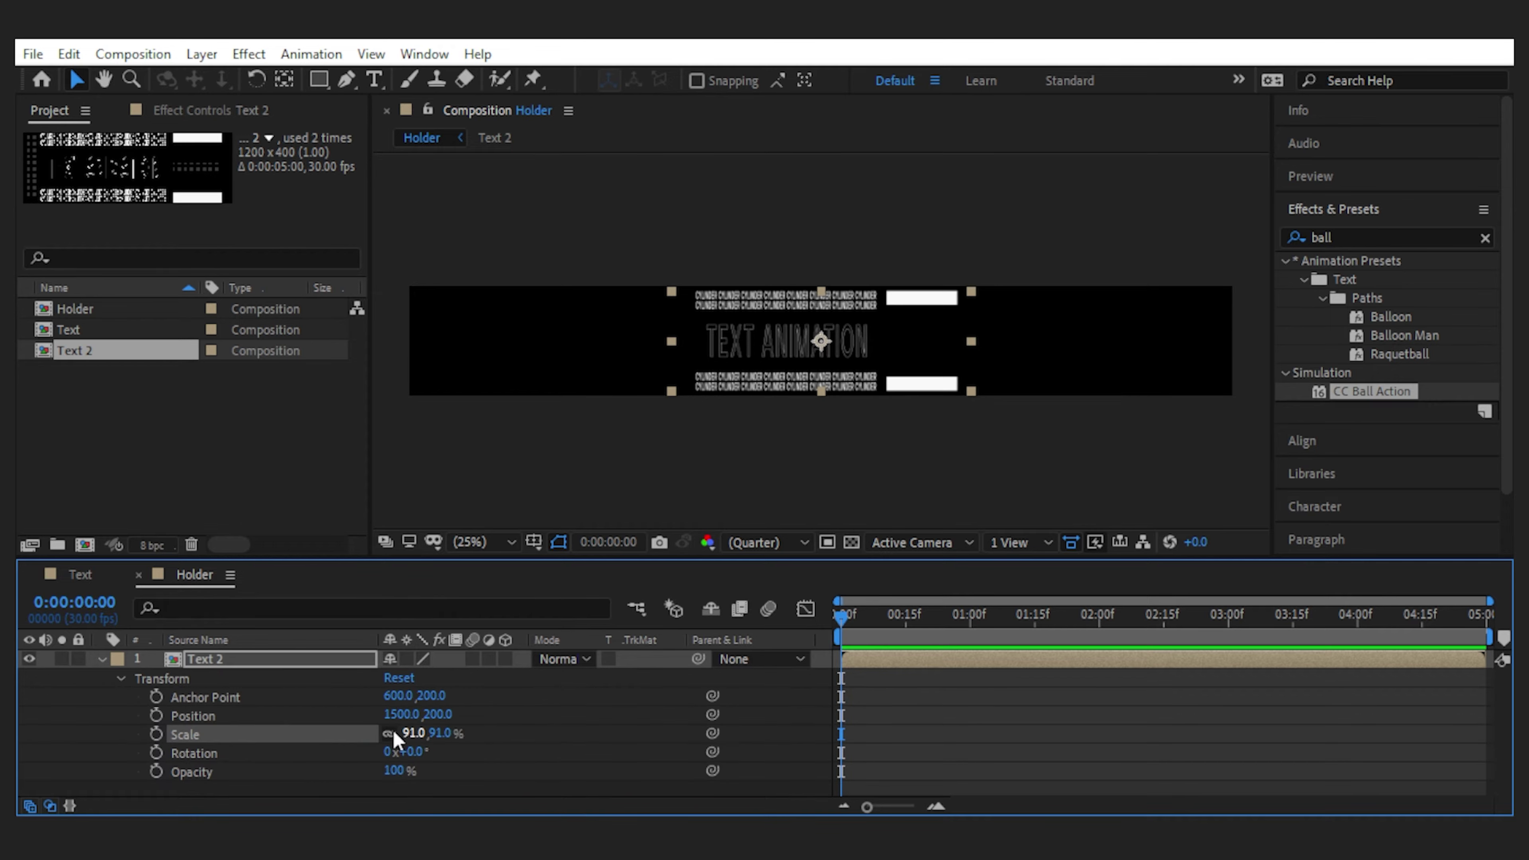
click(412, 733)
right_click(402, 742)
click(102, 659)
click(314, 778)
Apply the Motion Tile effect to the Text 2 layer and set its Output Width to 300.
click(1303, 242)
text(motion)
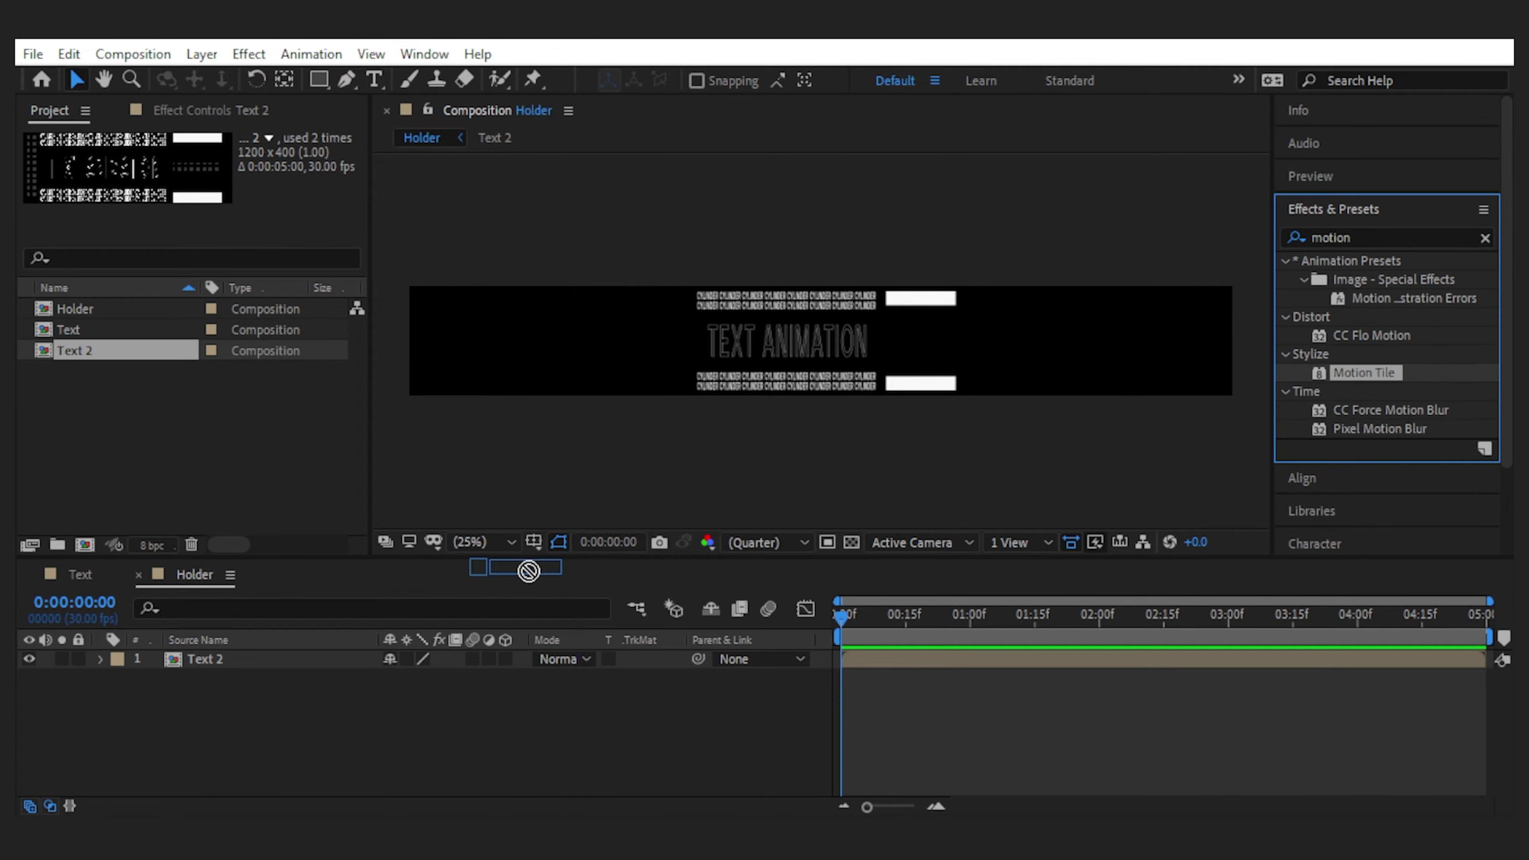
double_click(1363, 372)
key(Return)
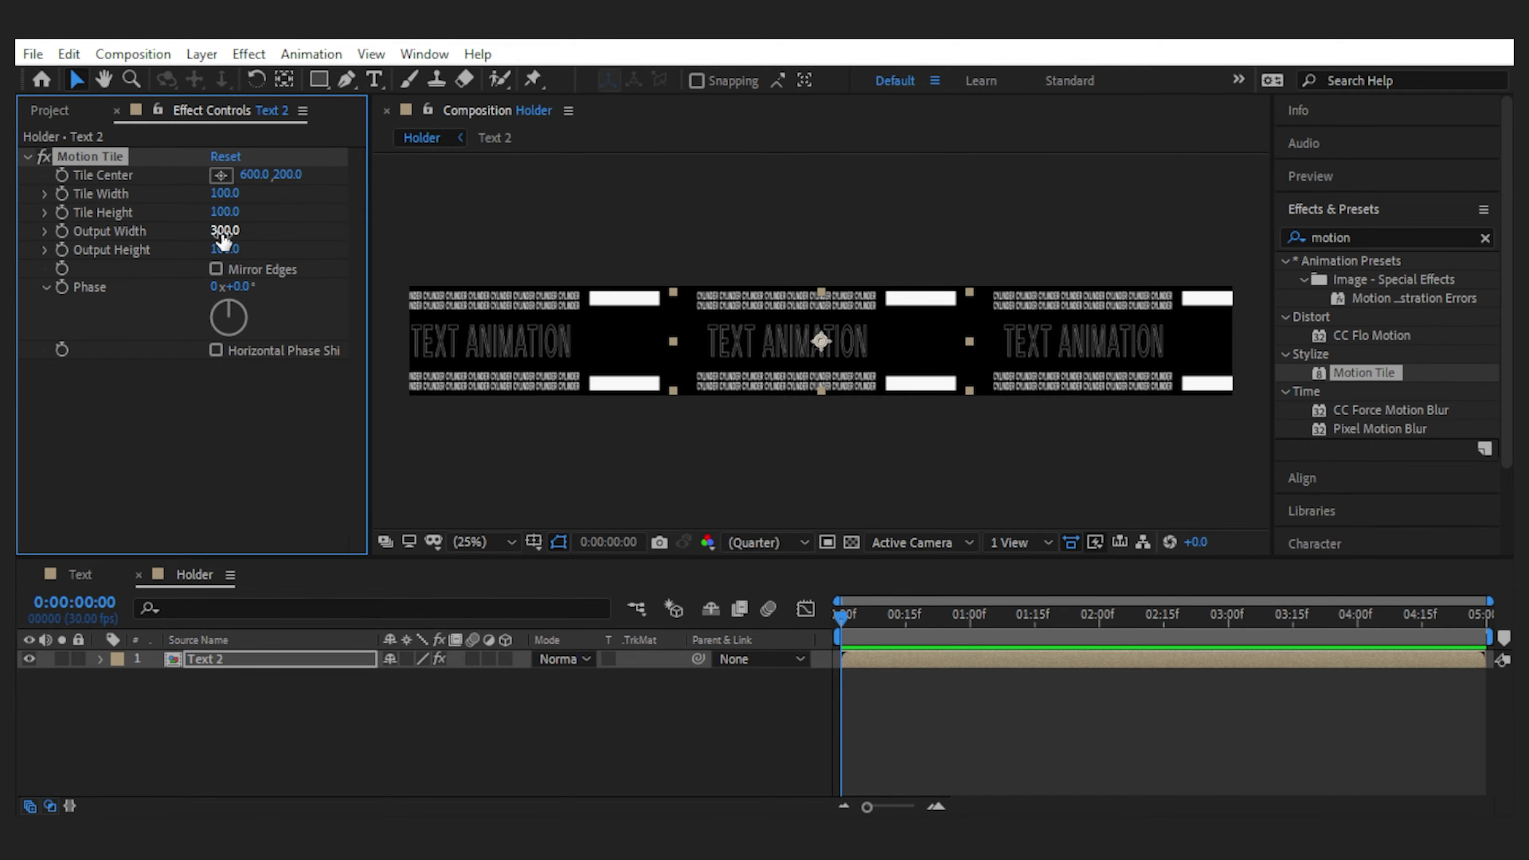
Set the Holder composition's width to 3164 px so the three text tiles fit completely.
click(133, 54)
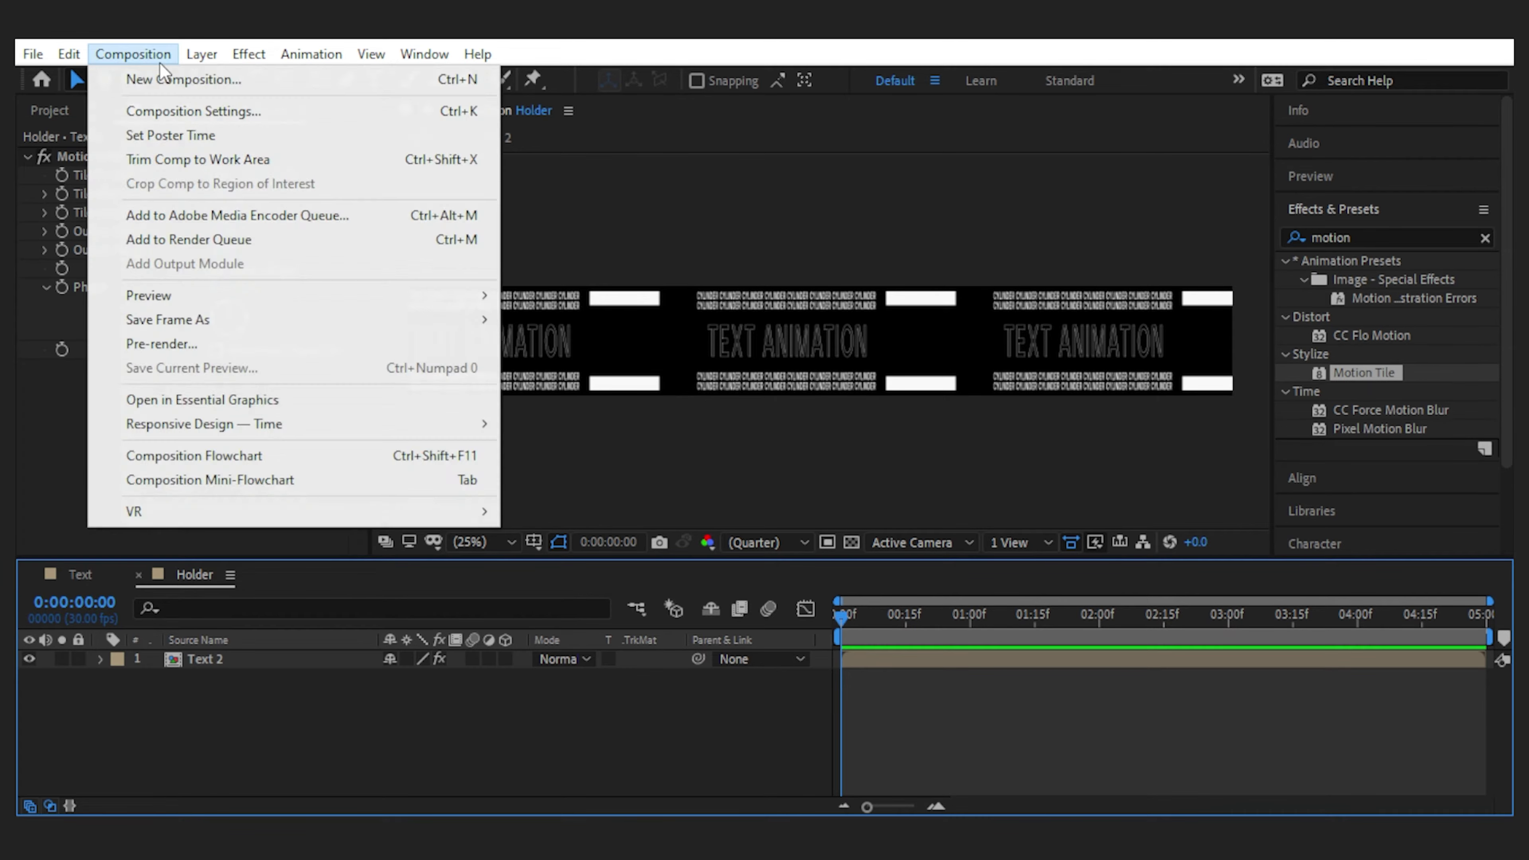
click(174, 105)
drag(103, 229, 375, 239)
drag(481, 77, 1132, 206)
mouse_move(744, 348)
mouse_down()
mouse_move(698, 352)
mouse_move(736, 352)
mouse_up()
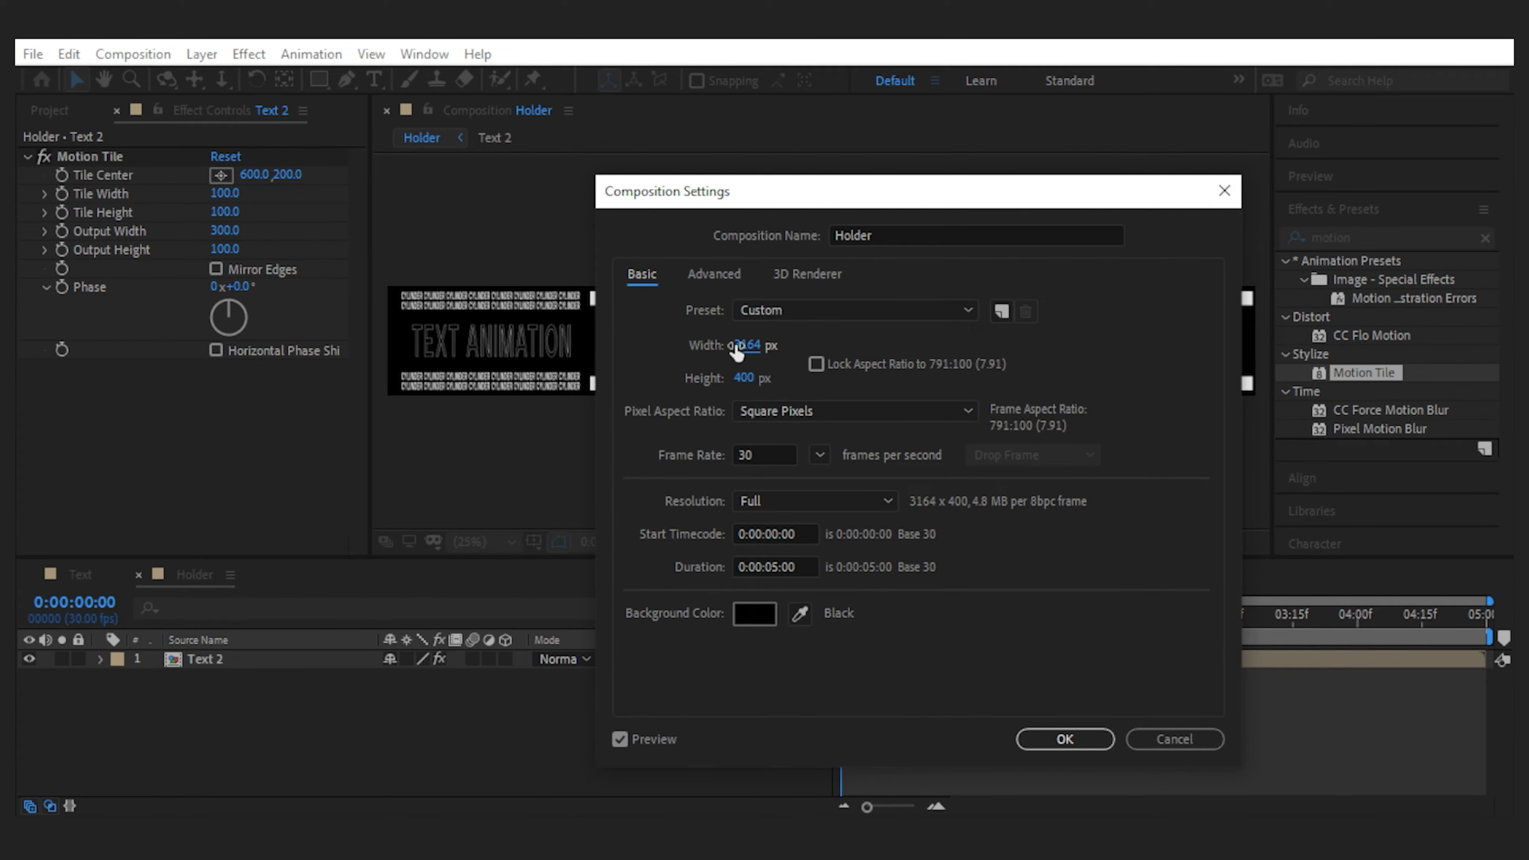
click(1063, 738)
Create a composition named Cylinder, 1920 by 1080 px, with a 5-second duration.
click(63, 115)
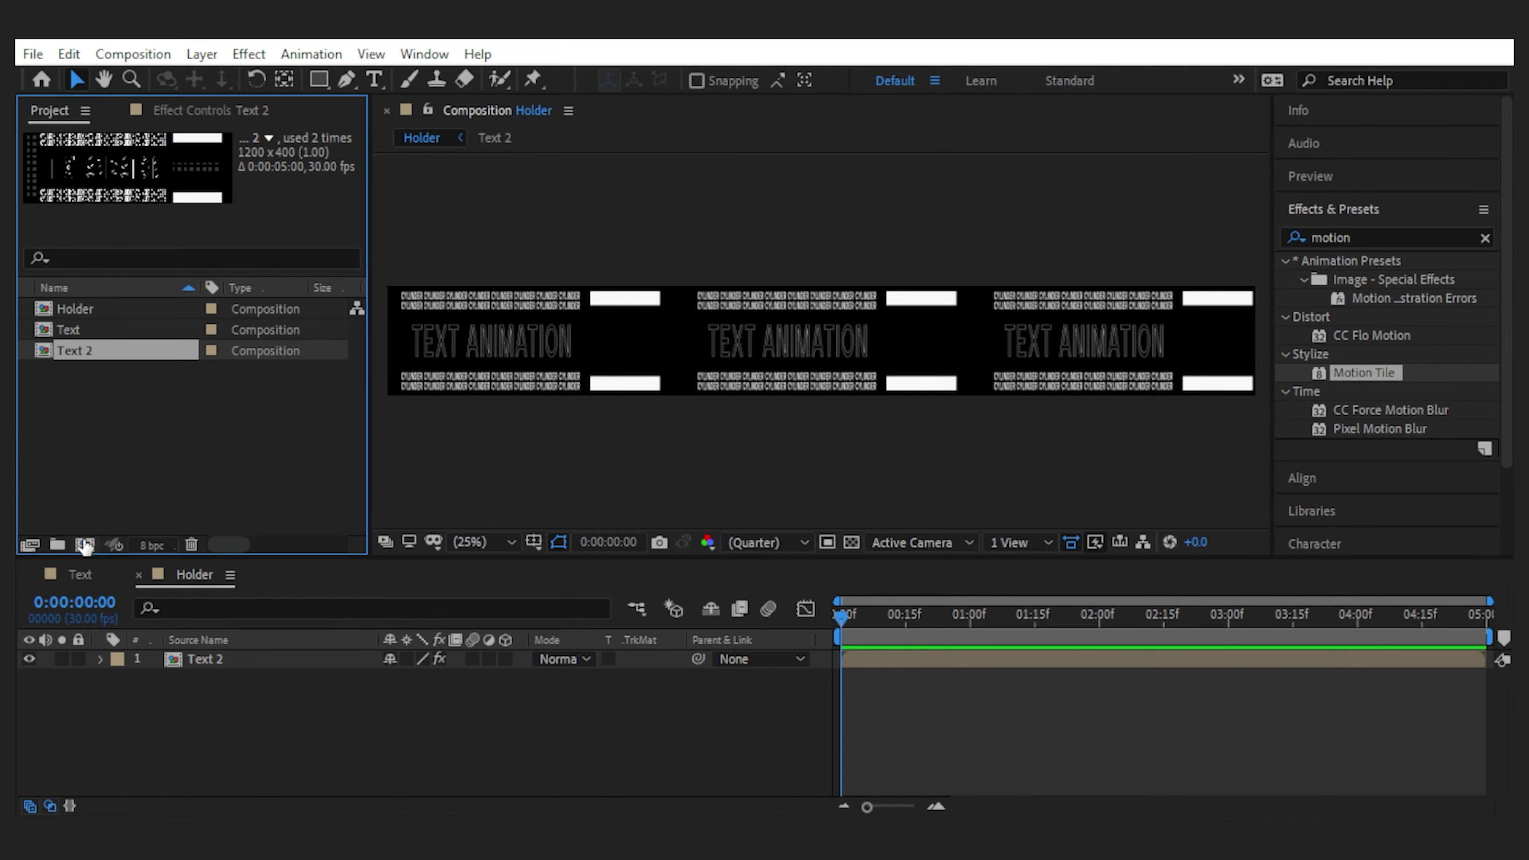
key(ctrl+n)
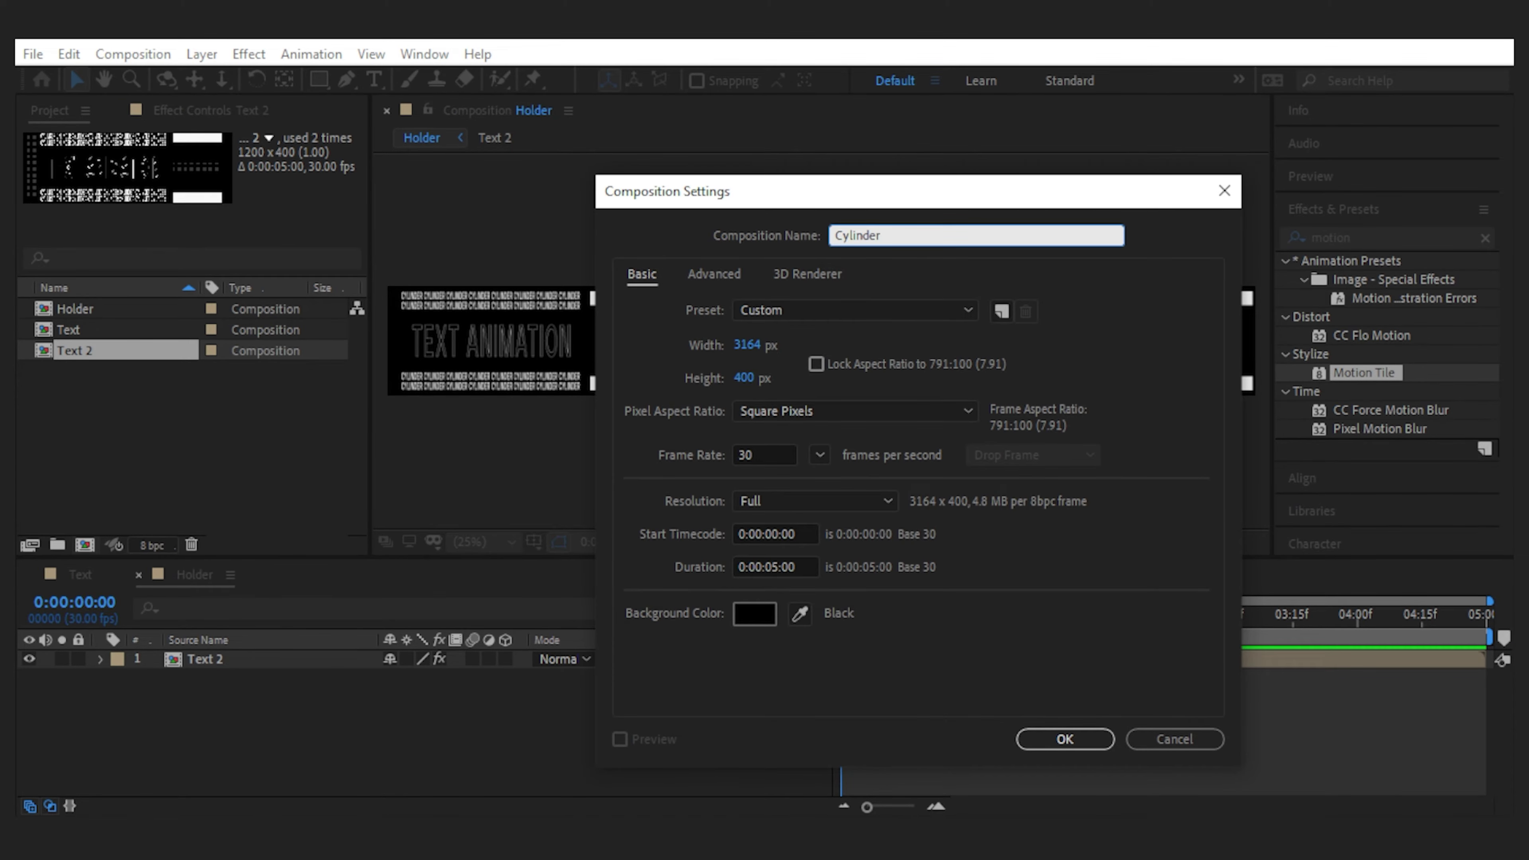
click(746, 345)
text(1920)
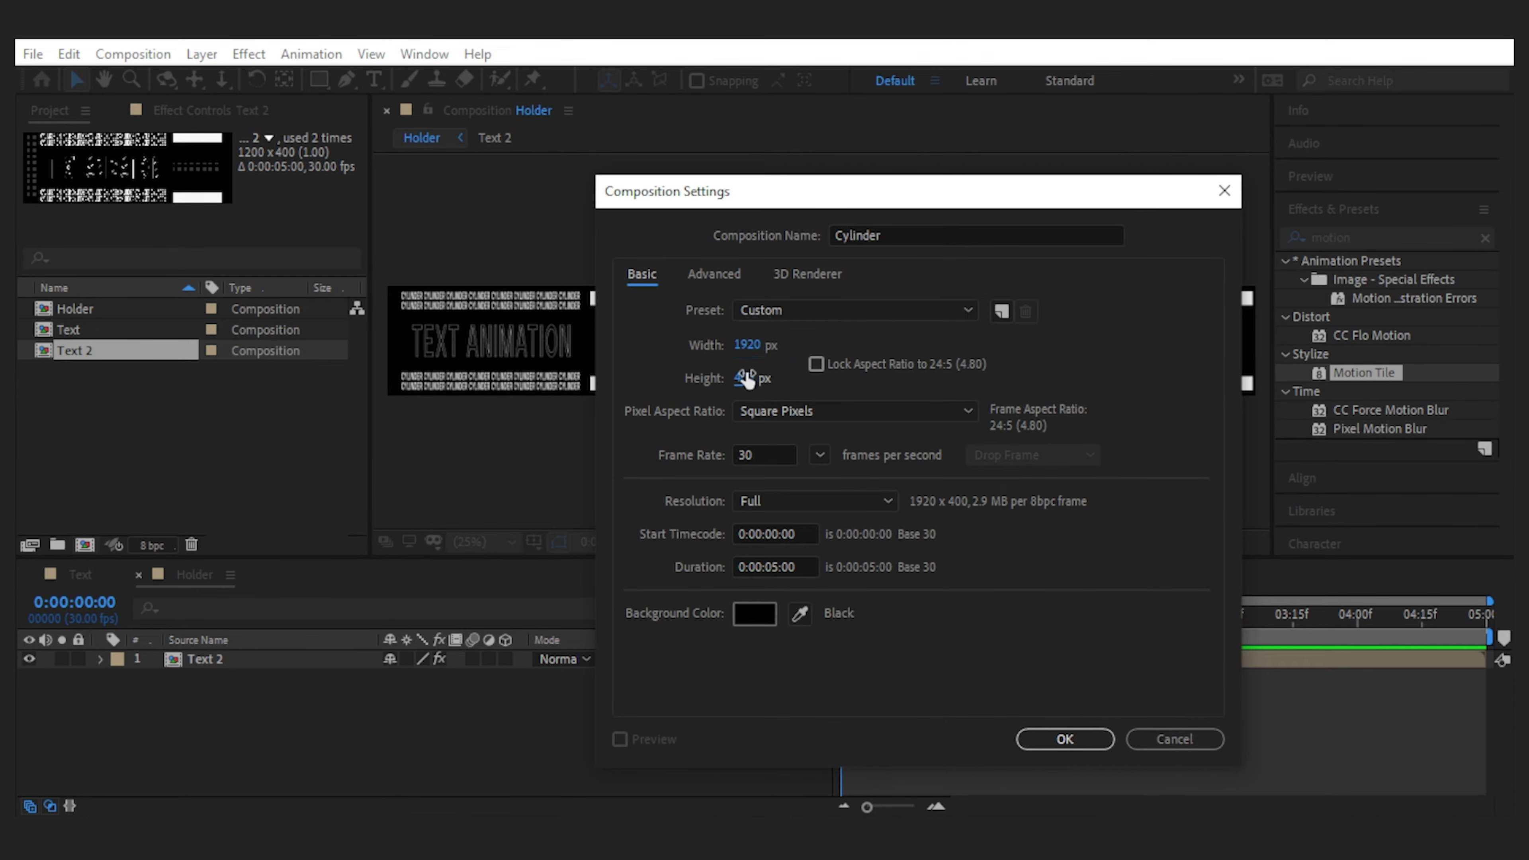
click(746, 377)
text(1080)
click(1050, 736)
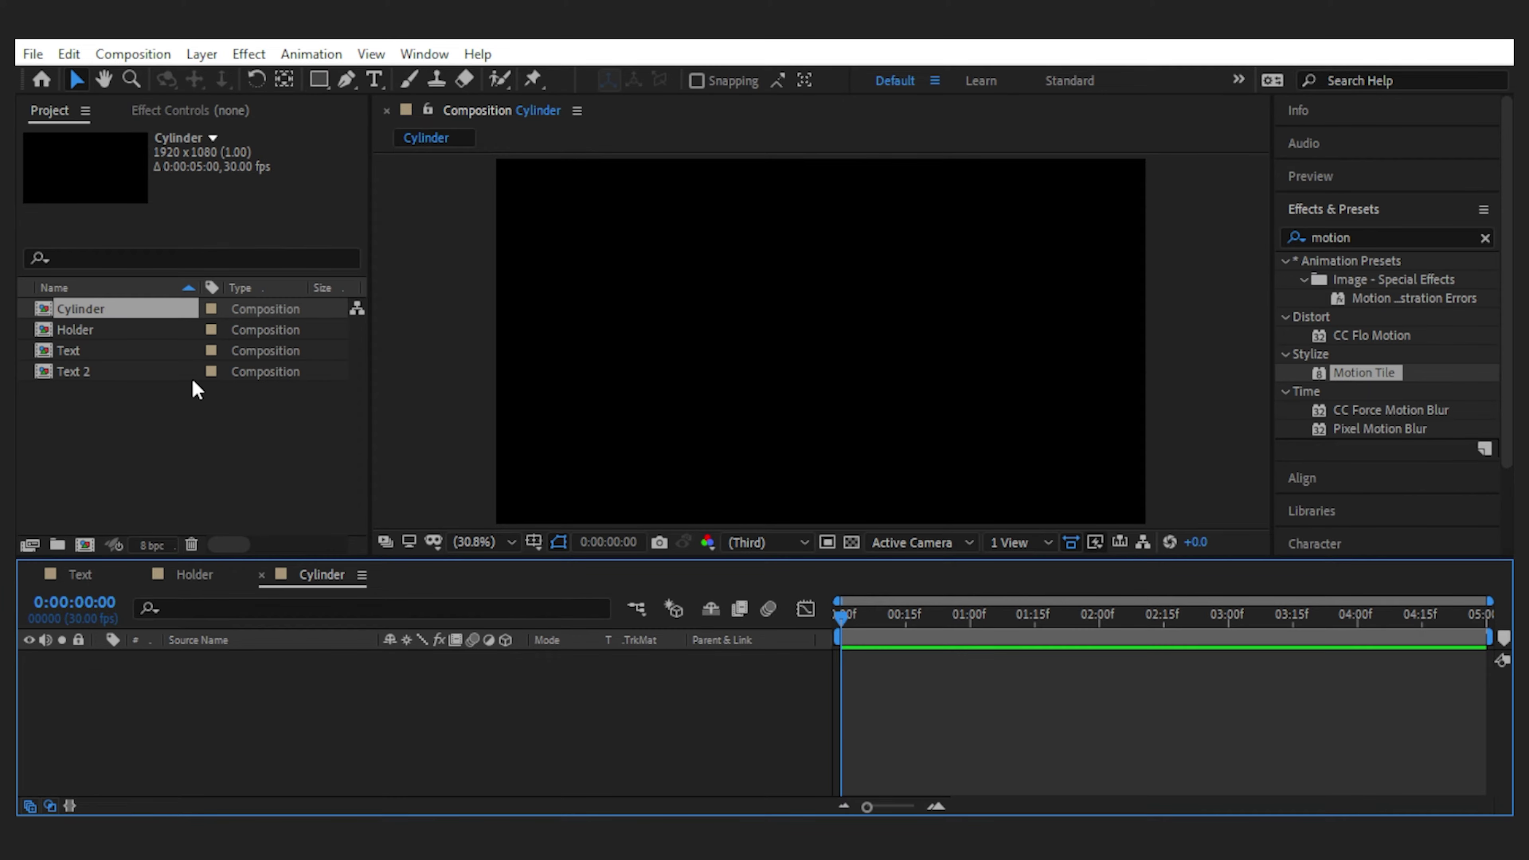
Place the Holder composition in Cylinder and close the Text and Holder timelines.
drag(97, 329, 259, 706)
click(148, 574)
click(32, 574)
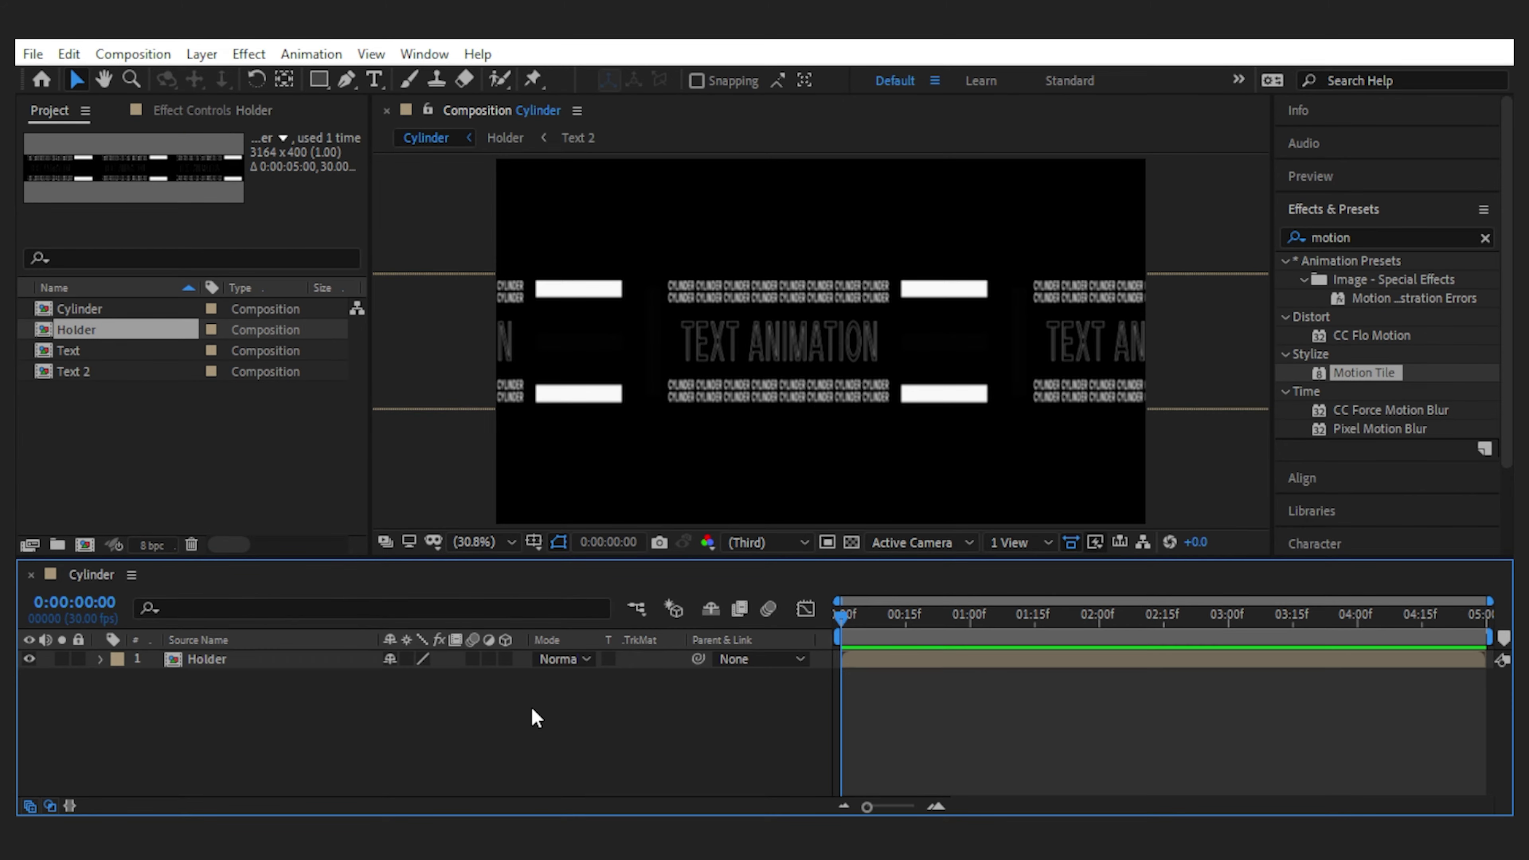
Apply the CC Cylinder effect to the Holder layer and set its Rotation X to 13°.
click(262, 659)
click(1357, 239)
text(cyli)
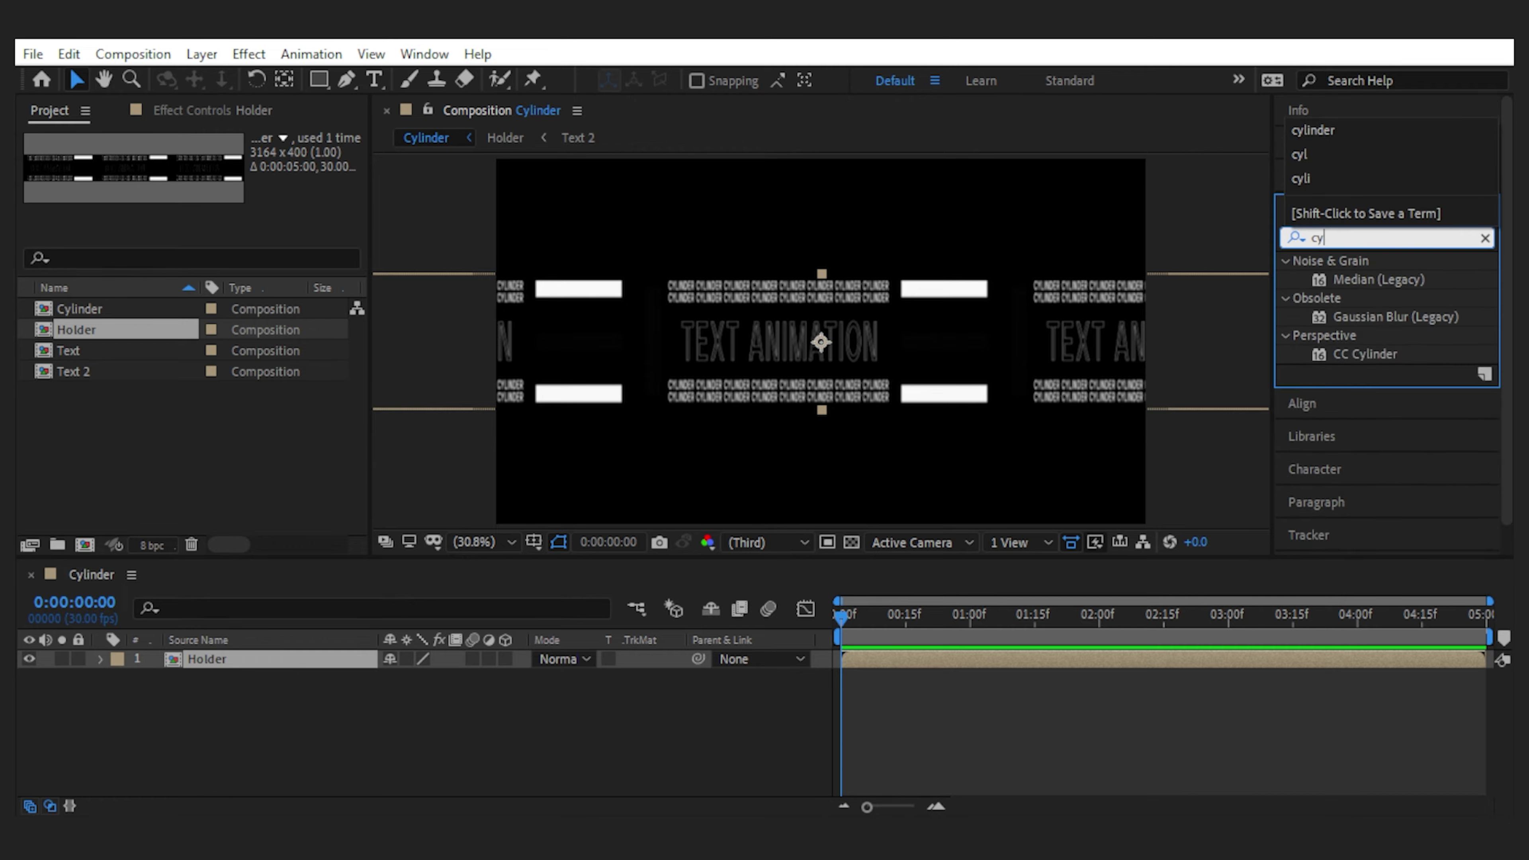
drag(1365, 278, 241, 660)
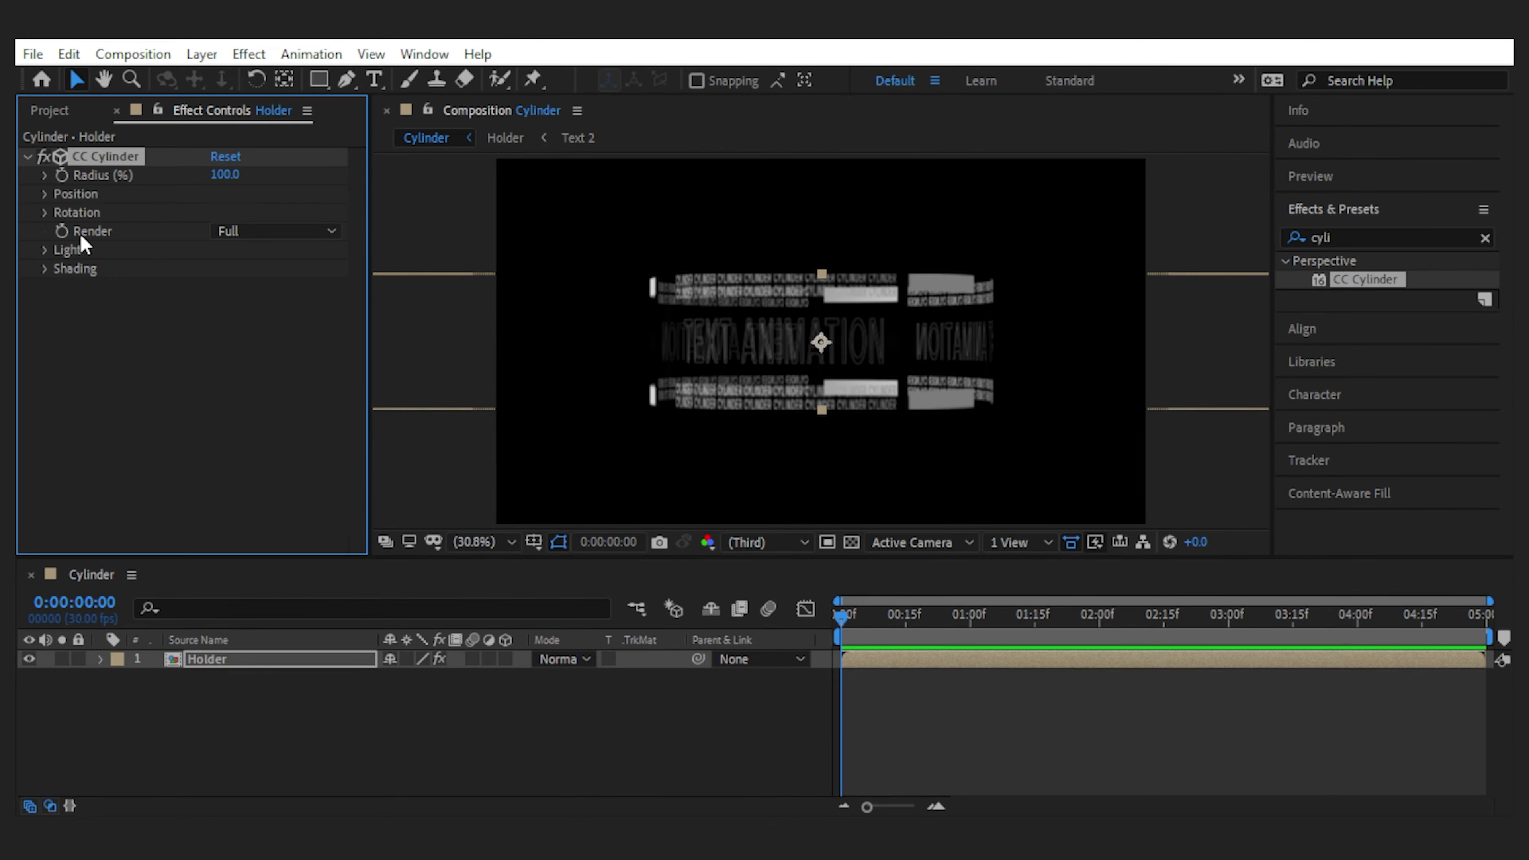
click(45, 213)
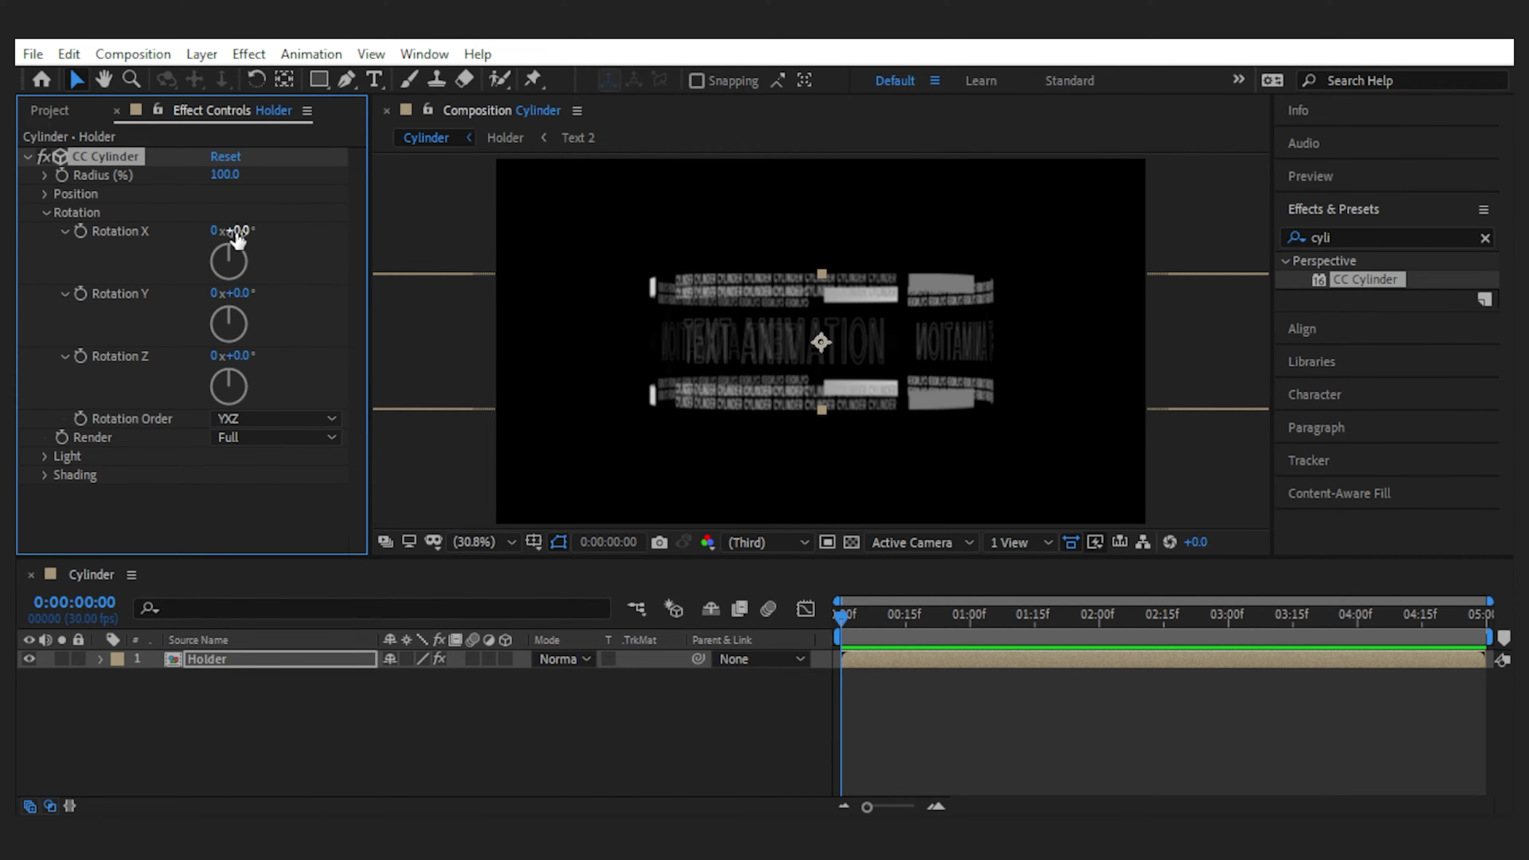
mouse_move(238, 240)
mouse_down()
mouse_move(274, 238)
mouse_move(247, 235)
mouse_up()
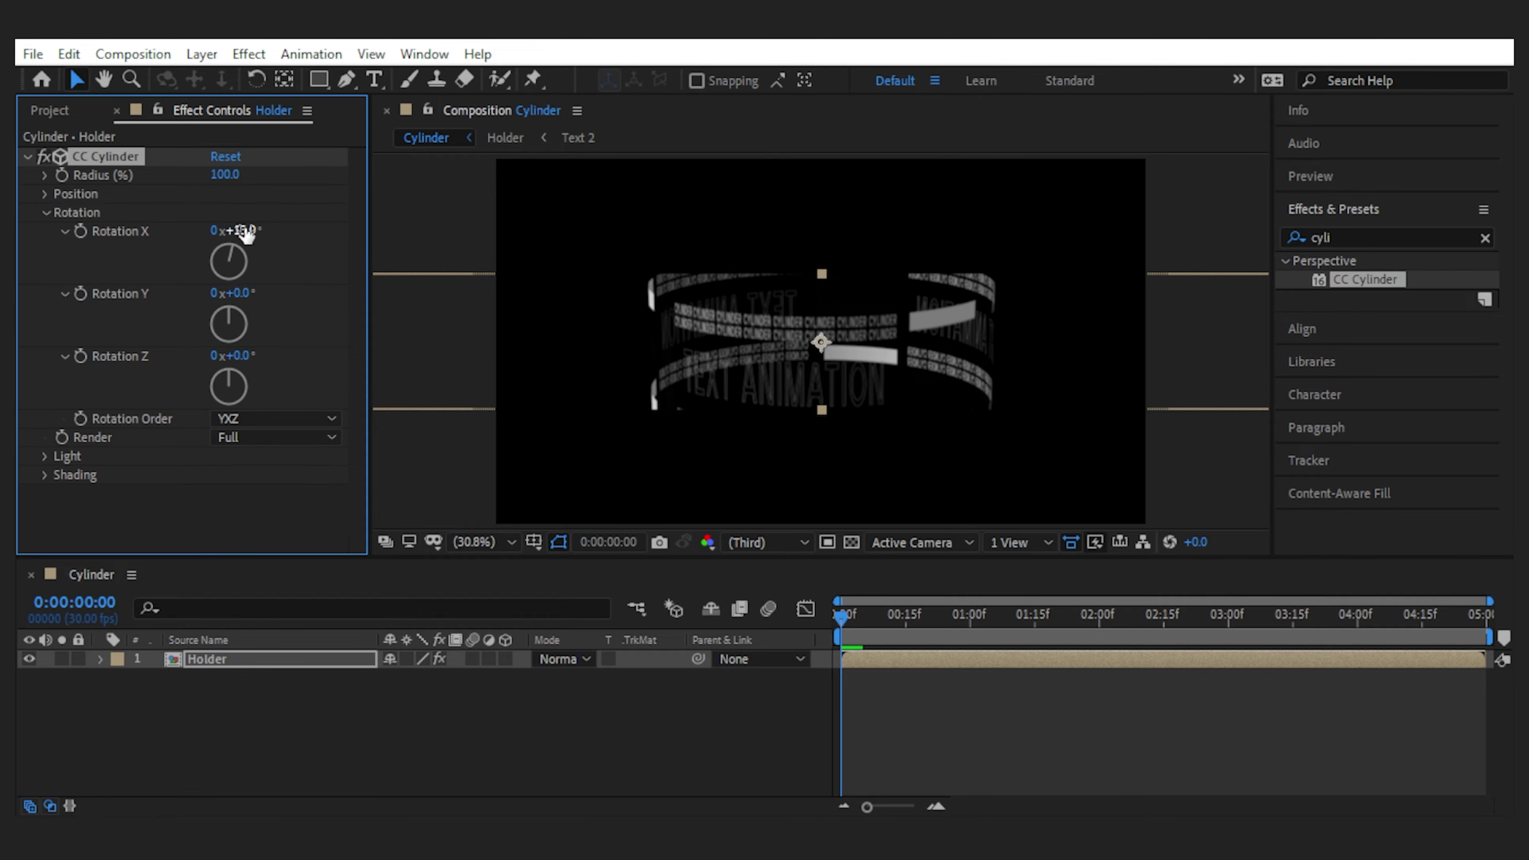
Set the Holder composition's height to 1080 px and return to the Cylinder composition.
double_click(239, 657)
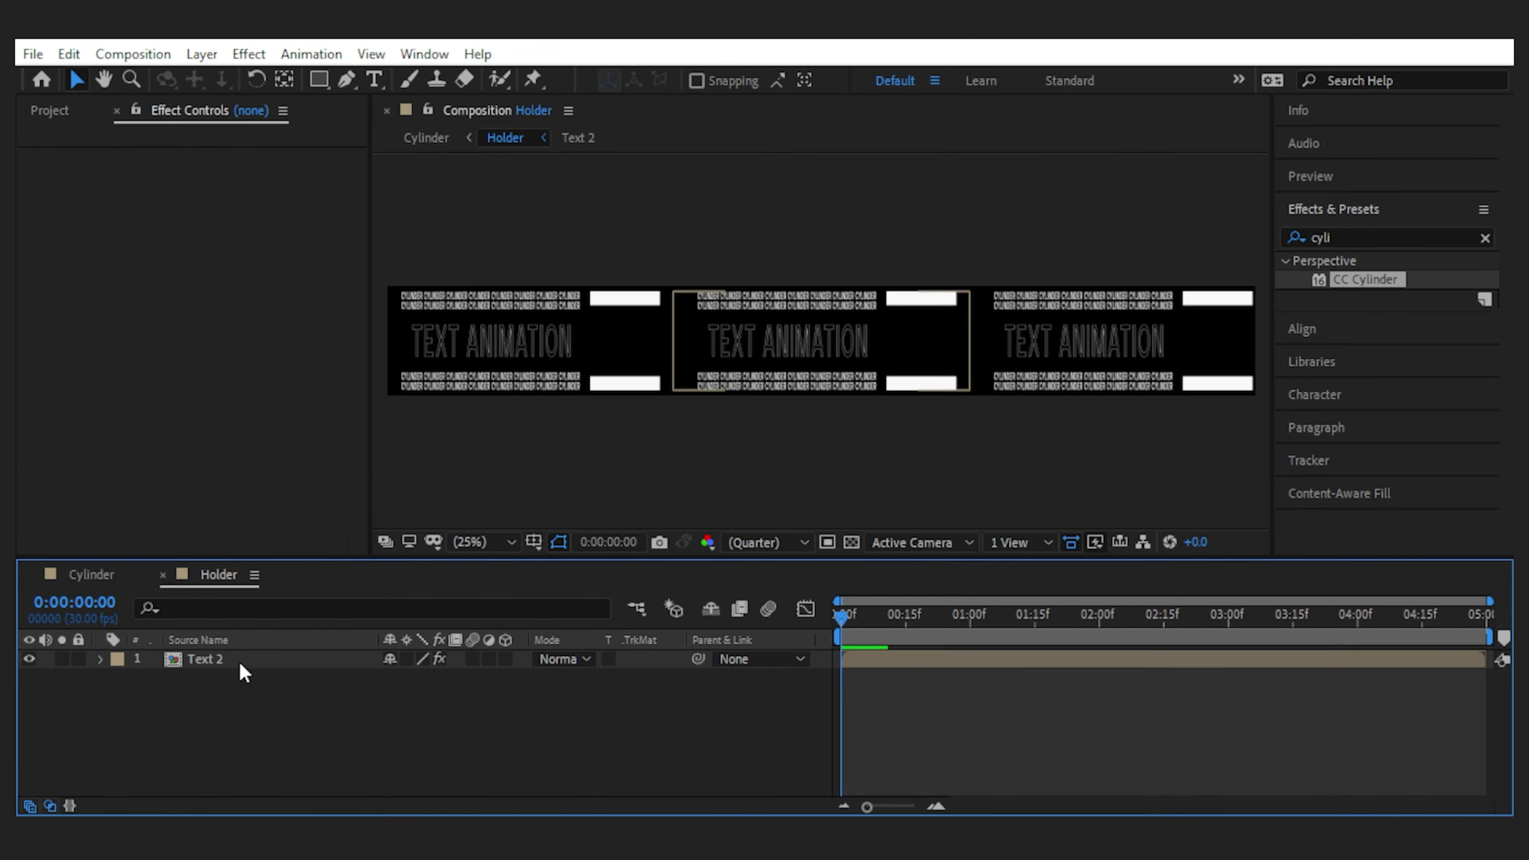
click(133, 54)
click(151, 113)
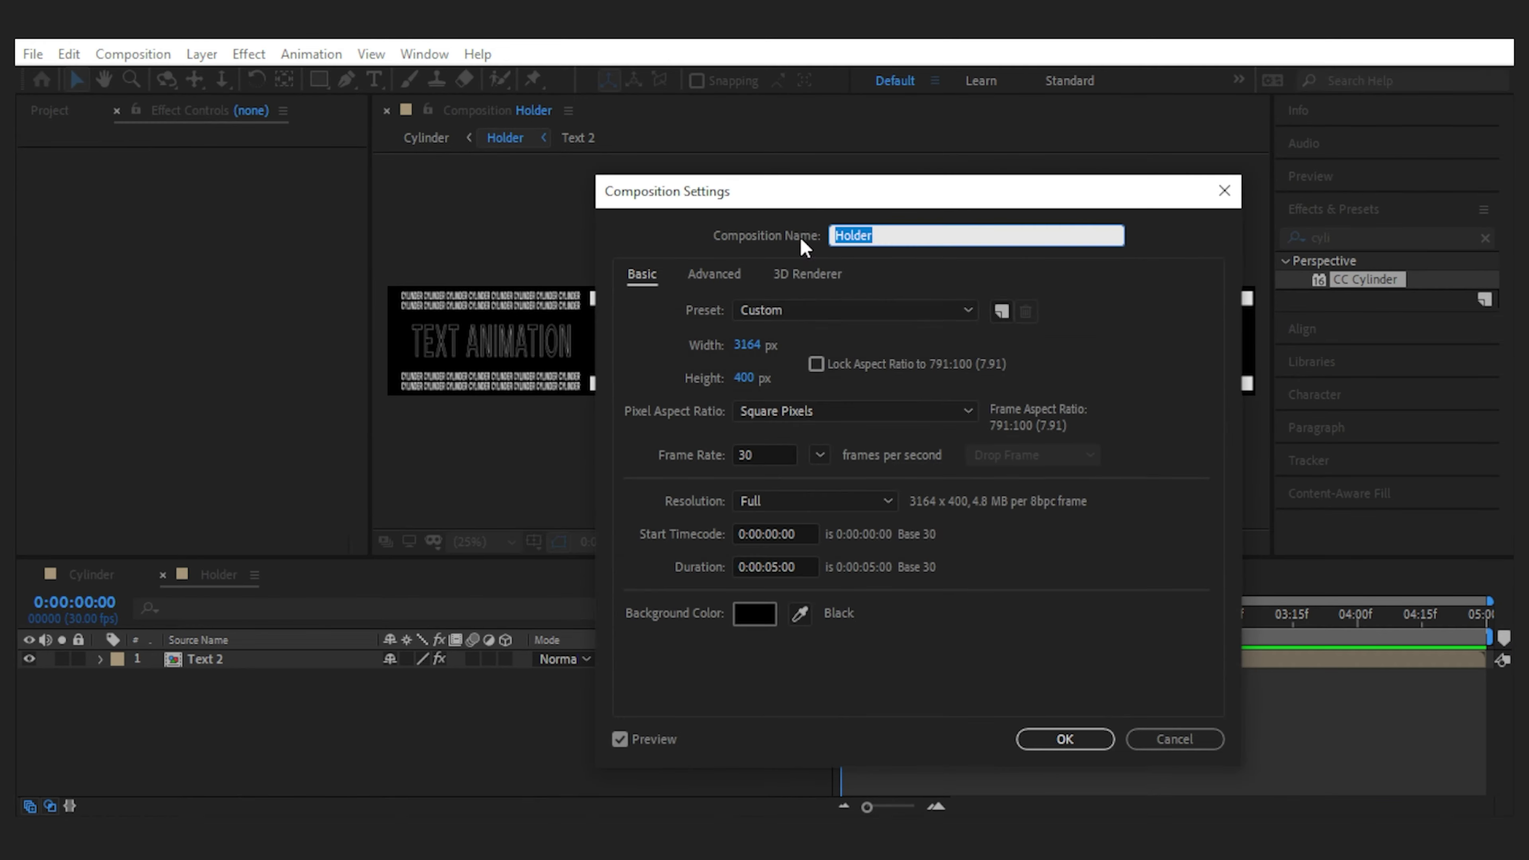
click(746, 376)
text(108)
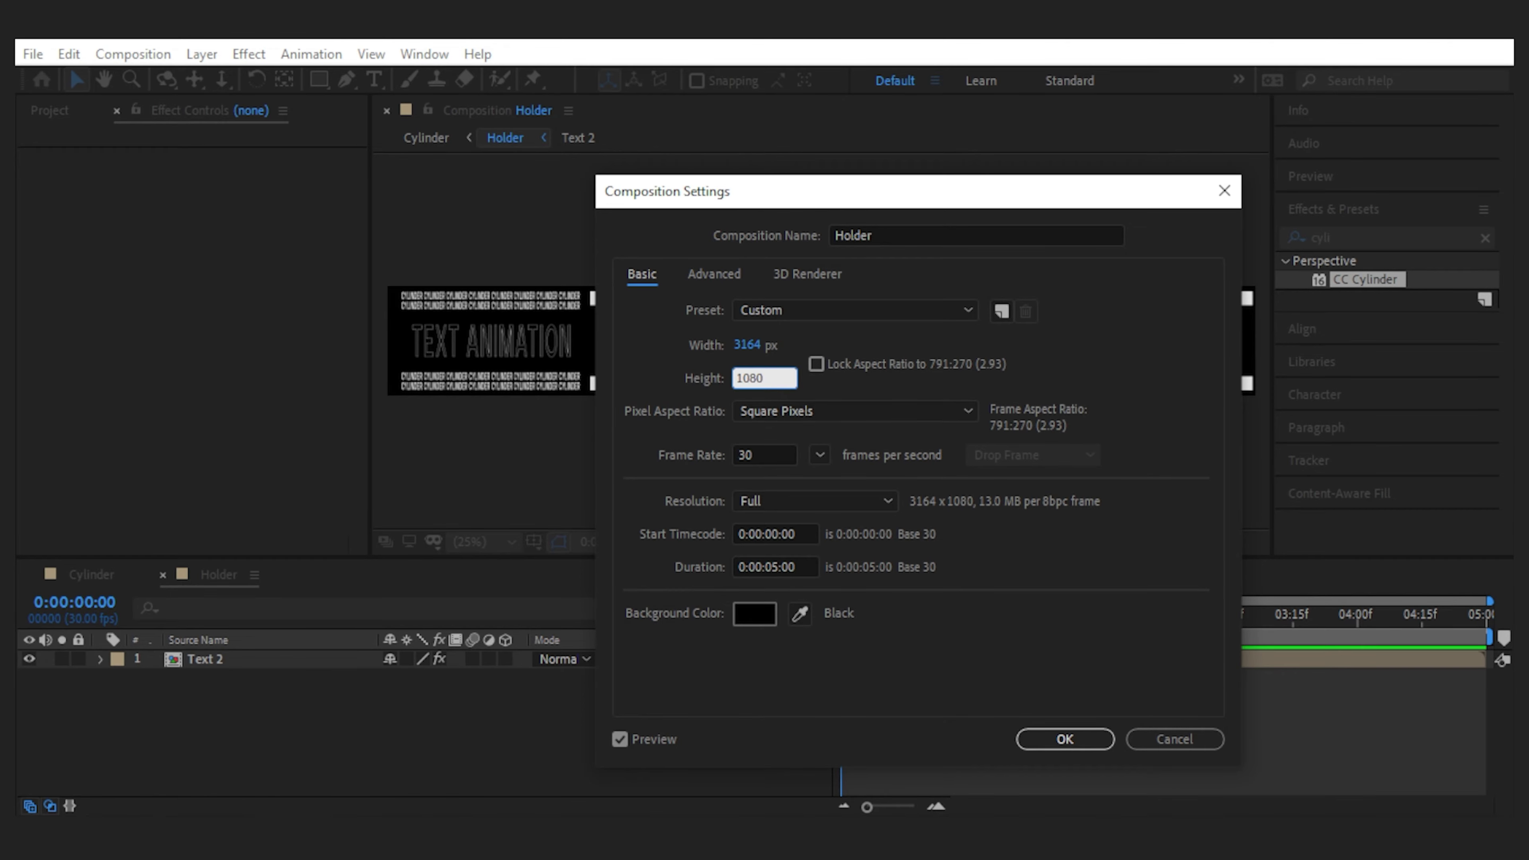
key(Return)
click(90, 574)
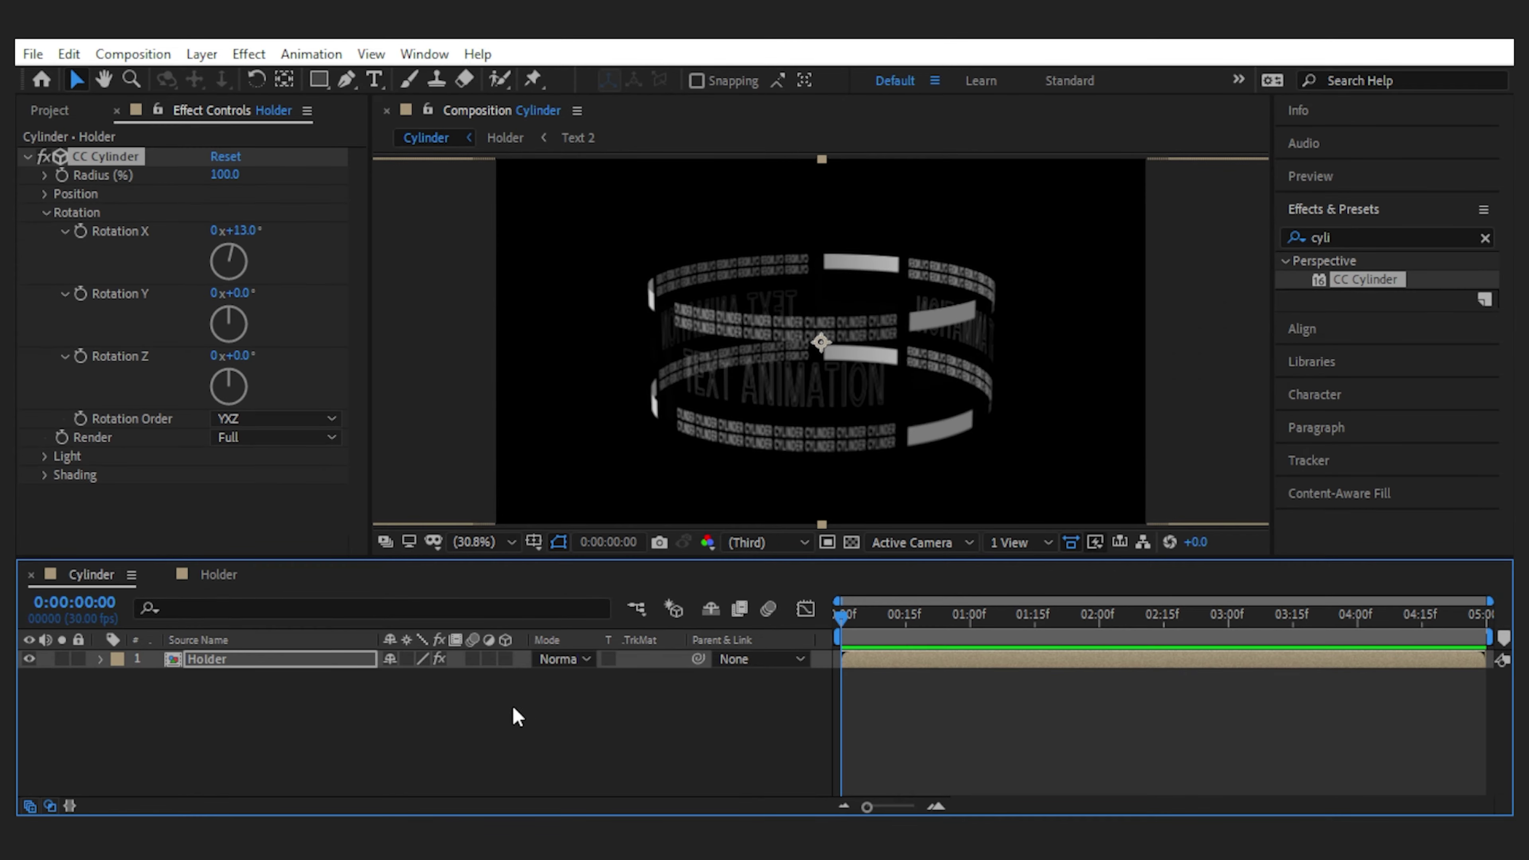
Tilt the cylinder by setting CC Cylinder's Rotation Z to 10° and Rotation X to 19°.
drag(243, 356, 249, 358)
key(ctrl+z)
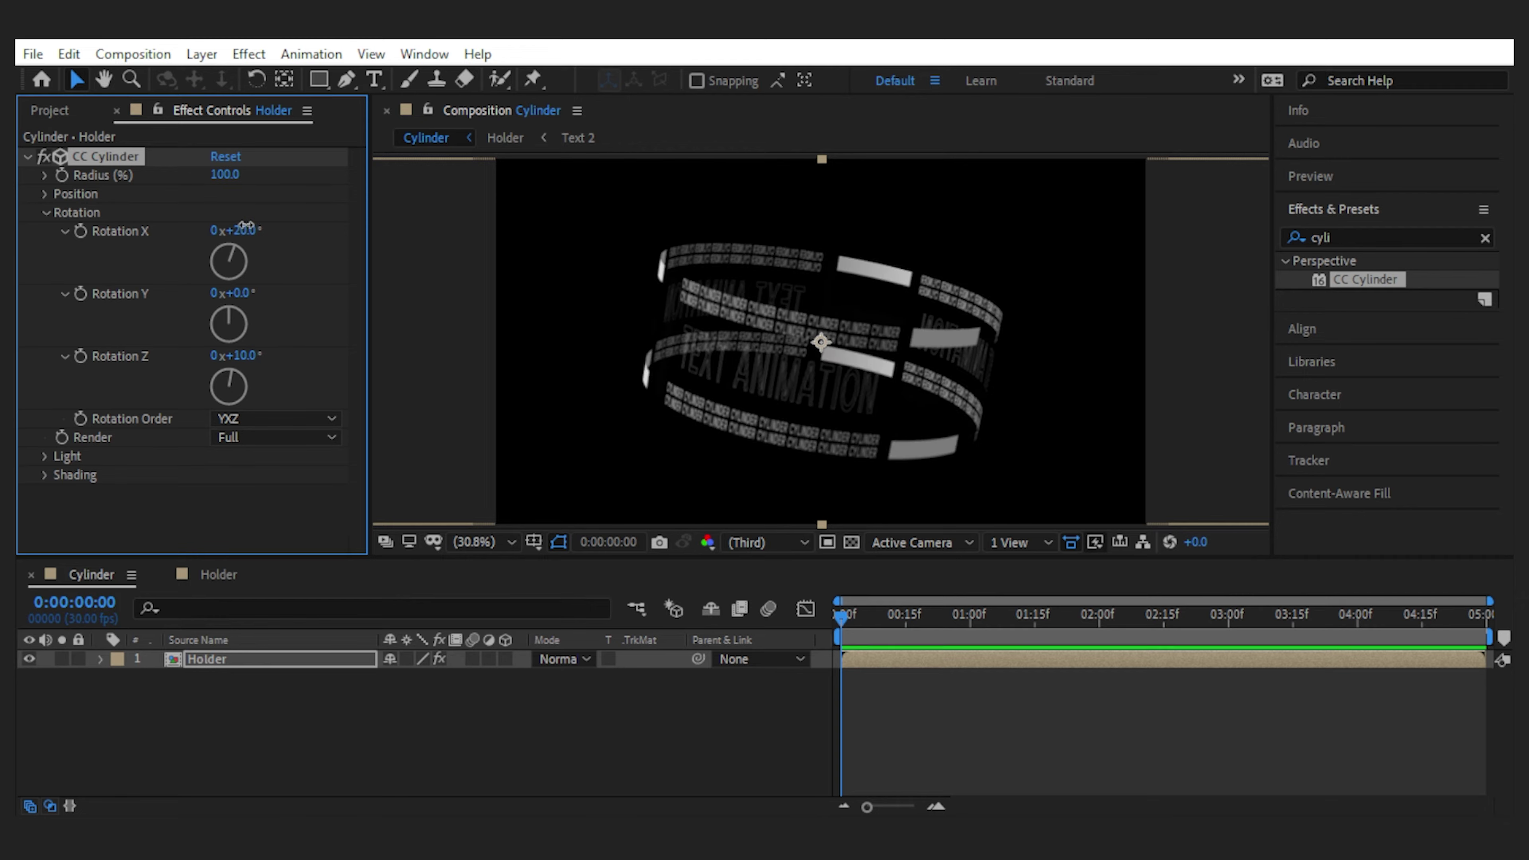
drag(244, 230, 249, 230)
Set the CC Cylinder Light Direction to 59° and Light Height to 100.
click(44, 456)
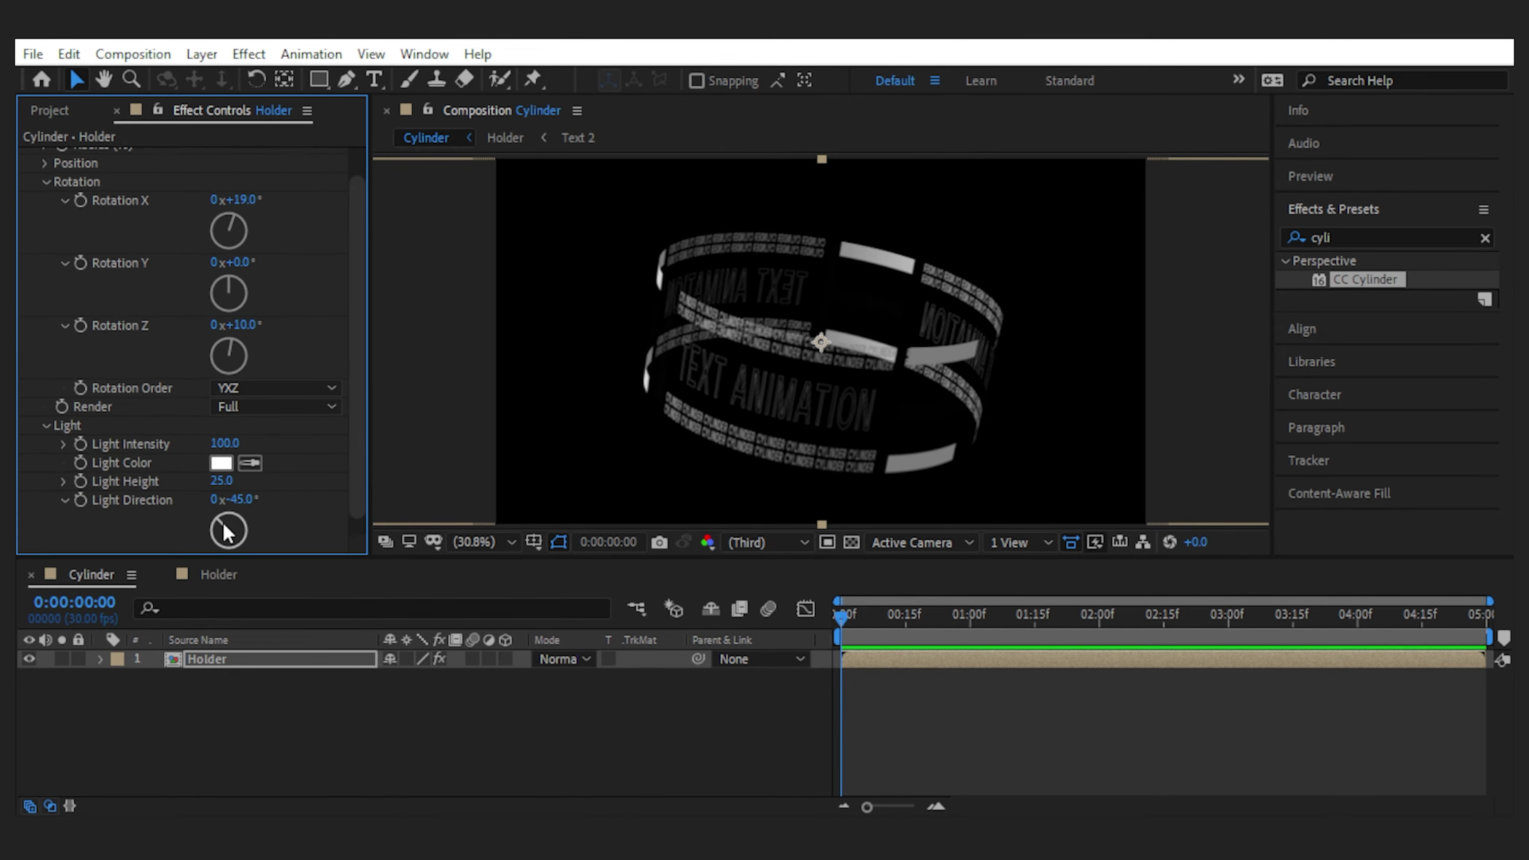
drag(219, 522, 219, 489)
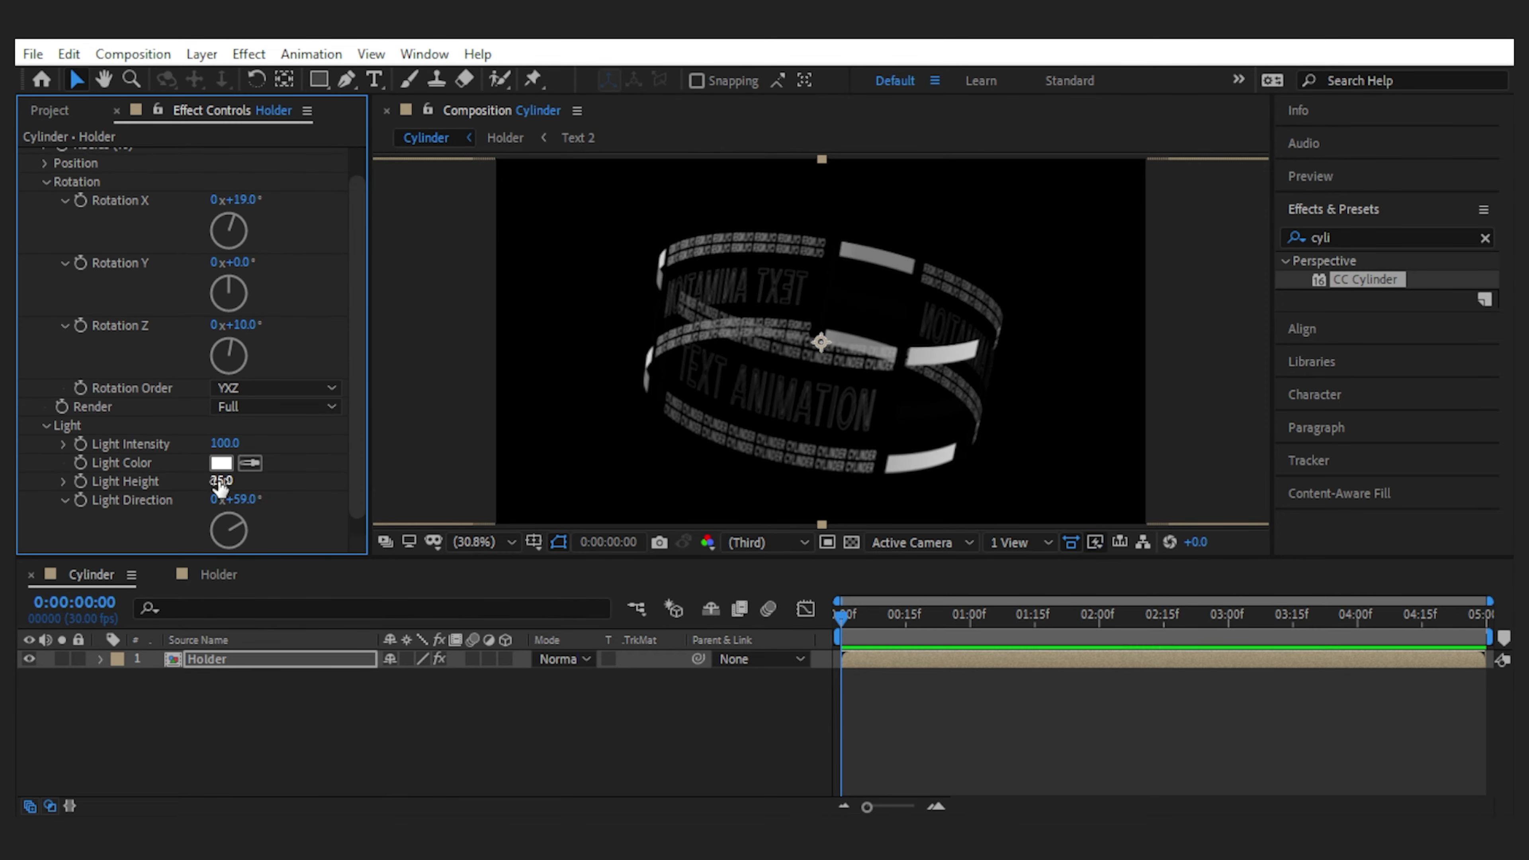
click(686, 694)
scroll(138, 205, up, 1)
Keyframe CC Cylinder's Rotation Y from 0 at the start to one full revolution at 0:00:04:29.
click(80, 294)
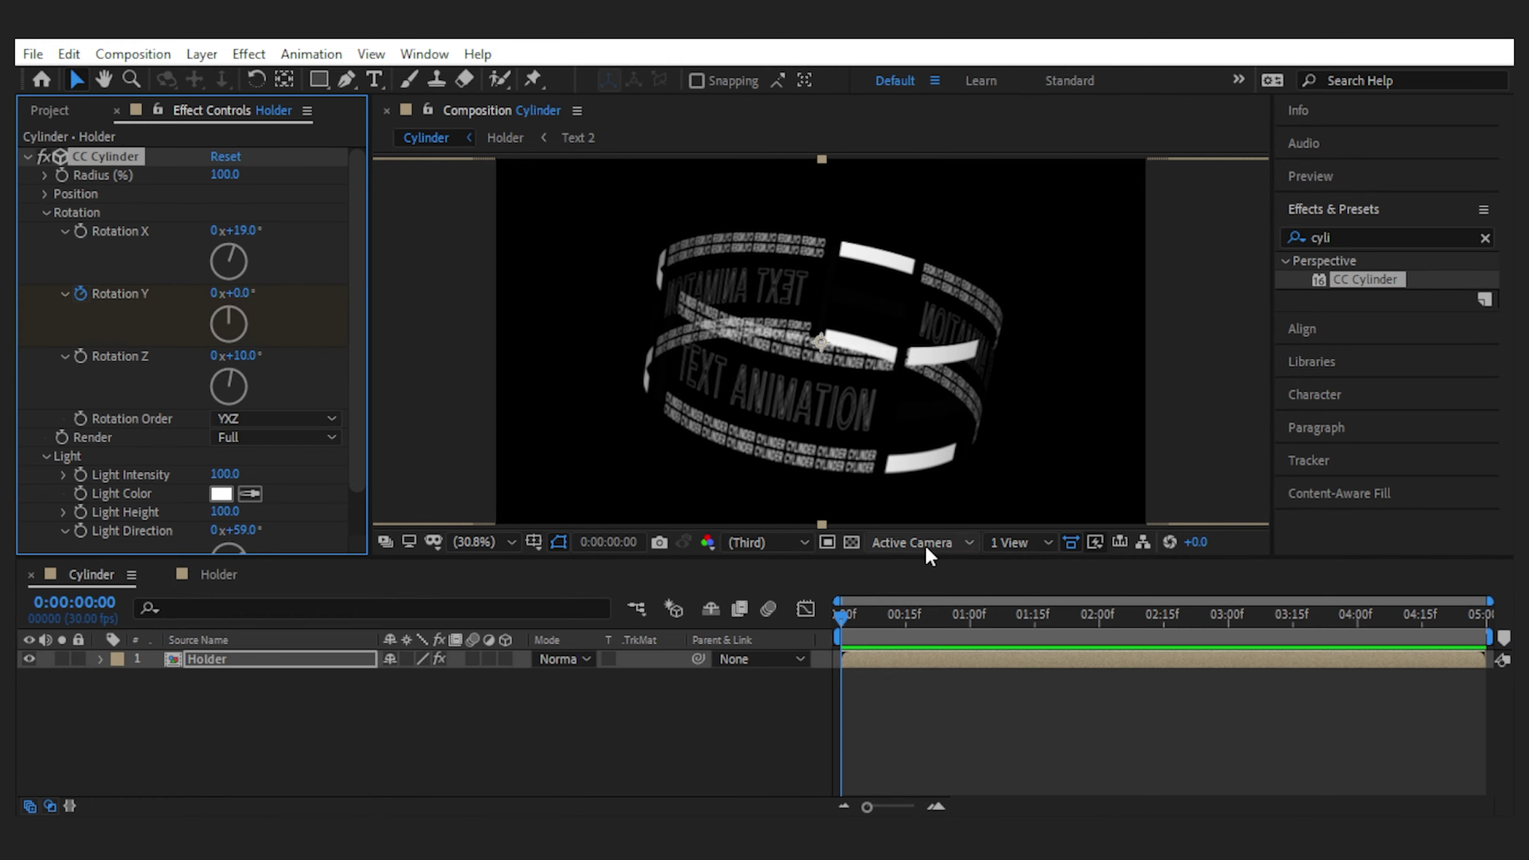
drag(1435, 619, 1482, 619)
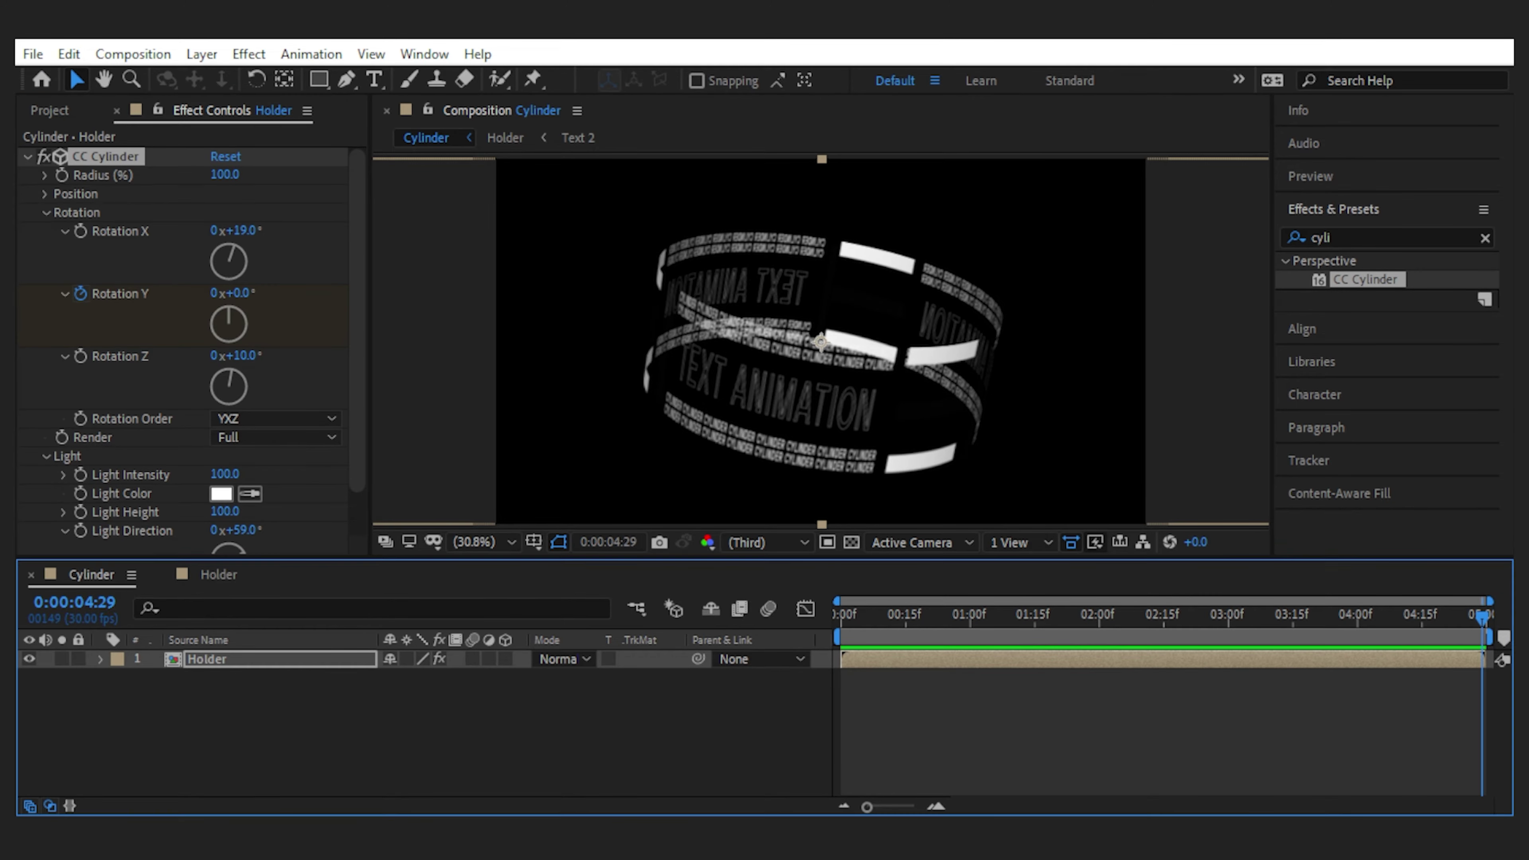
click(216, 294)
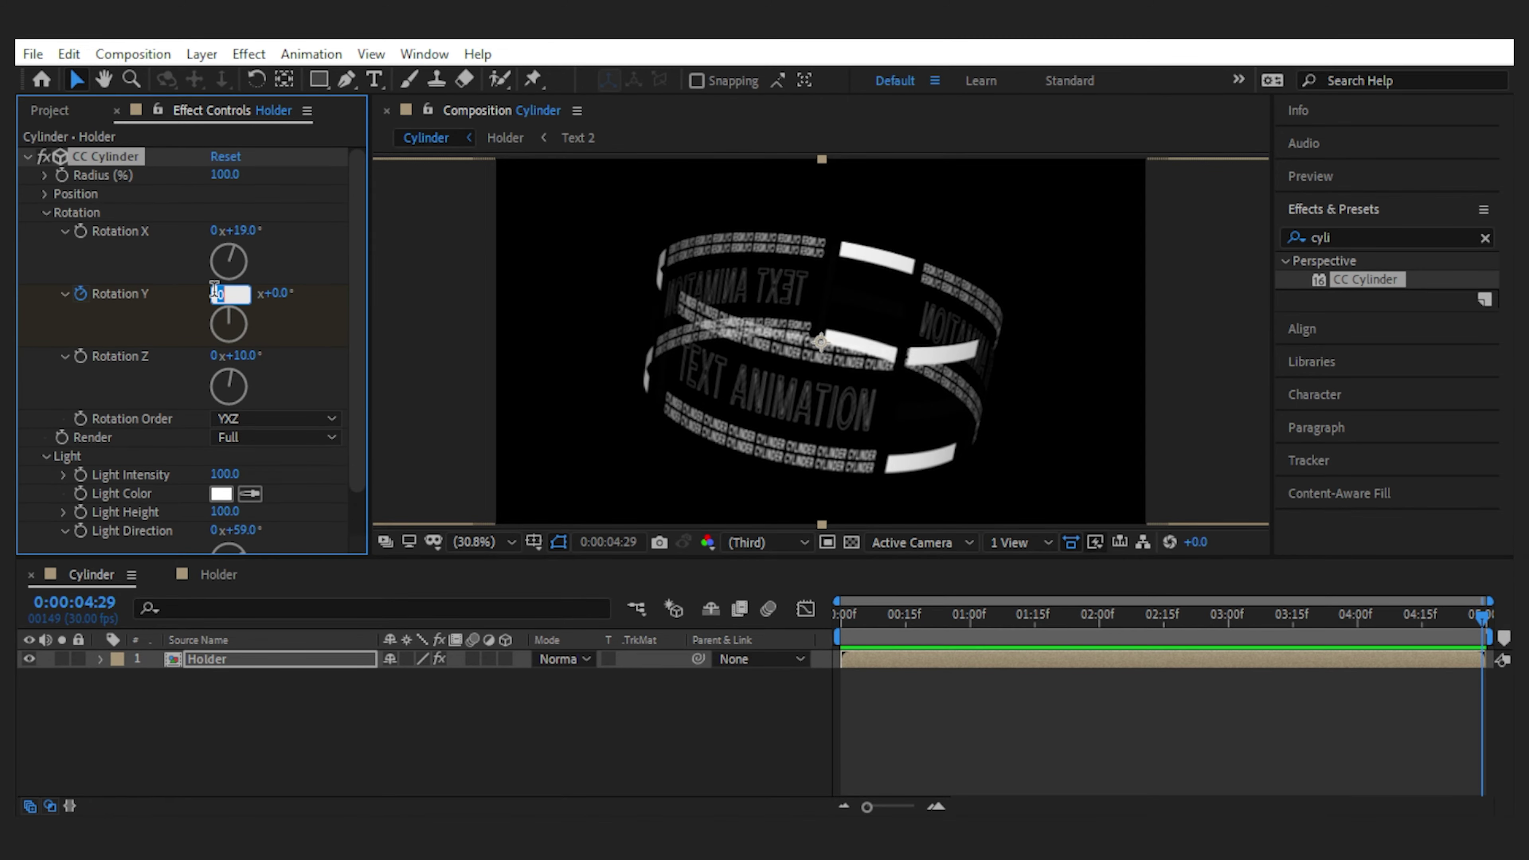
text(1)
key(Return)
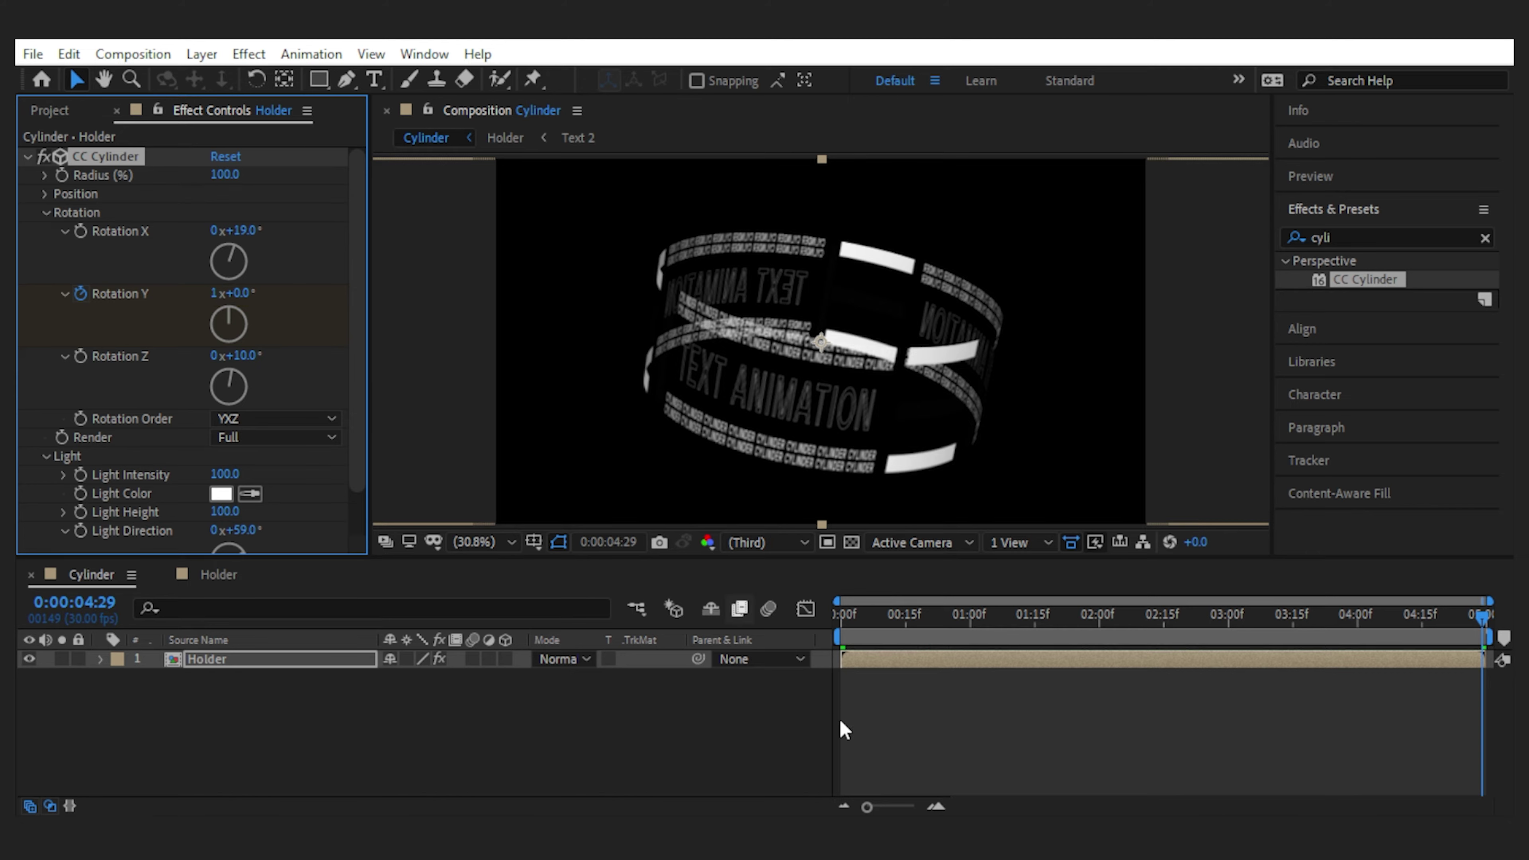
Preview the spinning cylinder and set the composition's preview resolution to Full.
drag(857, 620, 1511, 665)
key(space)
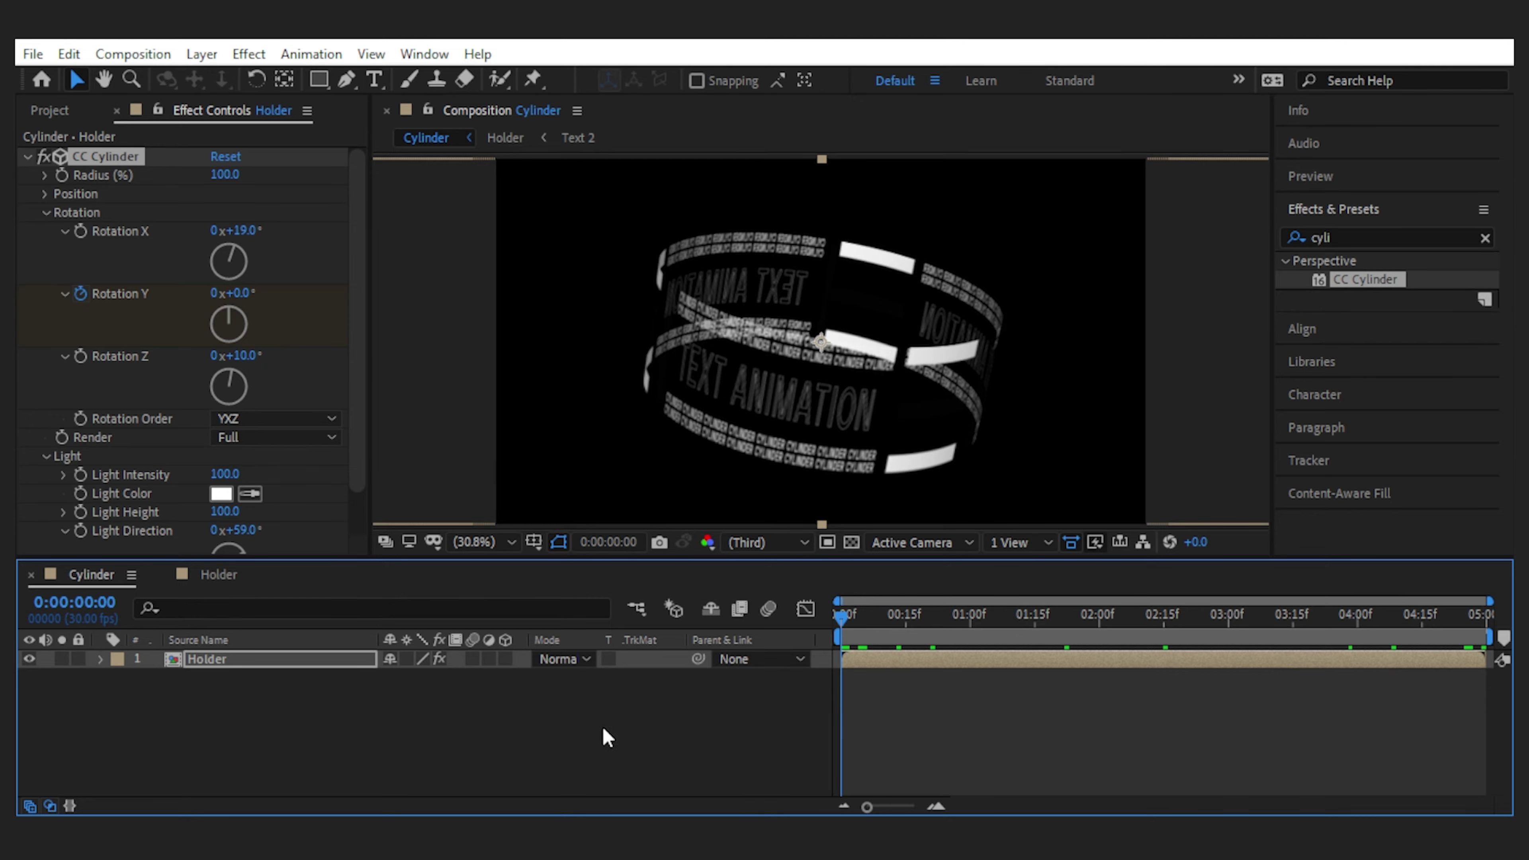
click(746, 542)
click(753, 592)
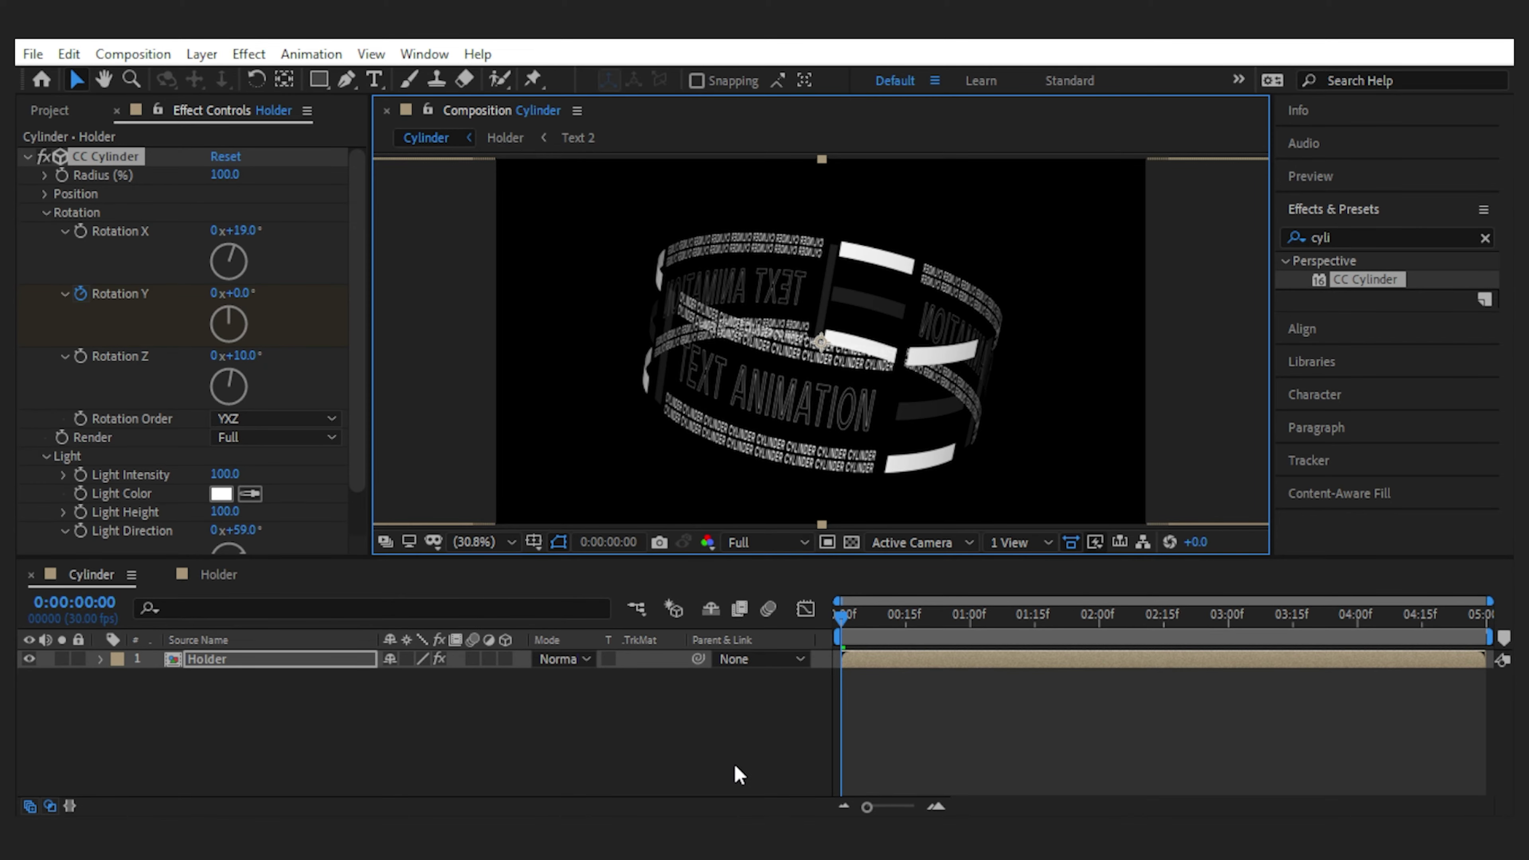
Push the cylinder farther back by setting CC Cylinder's Position Z to 760.
click(45, 193)
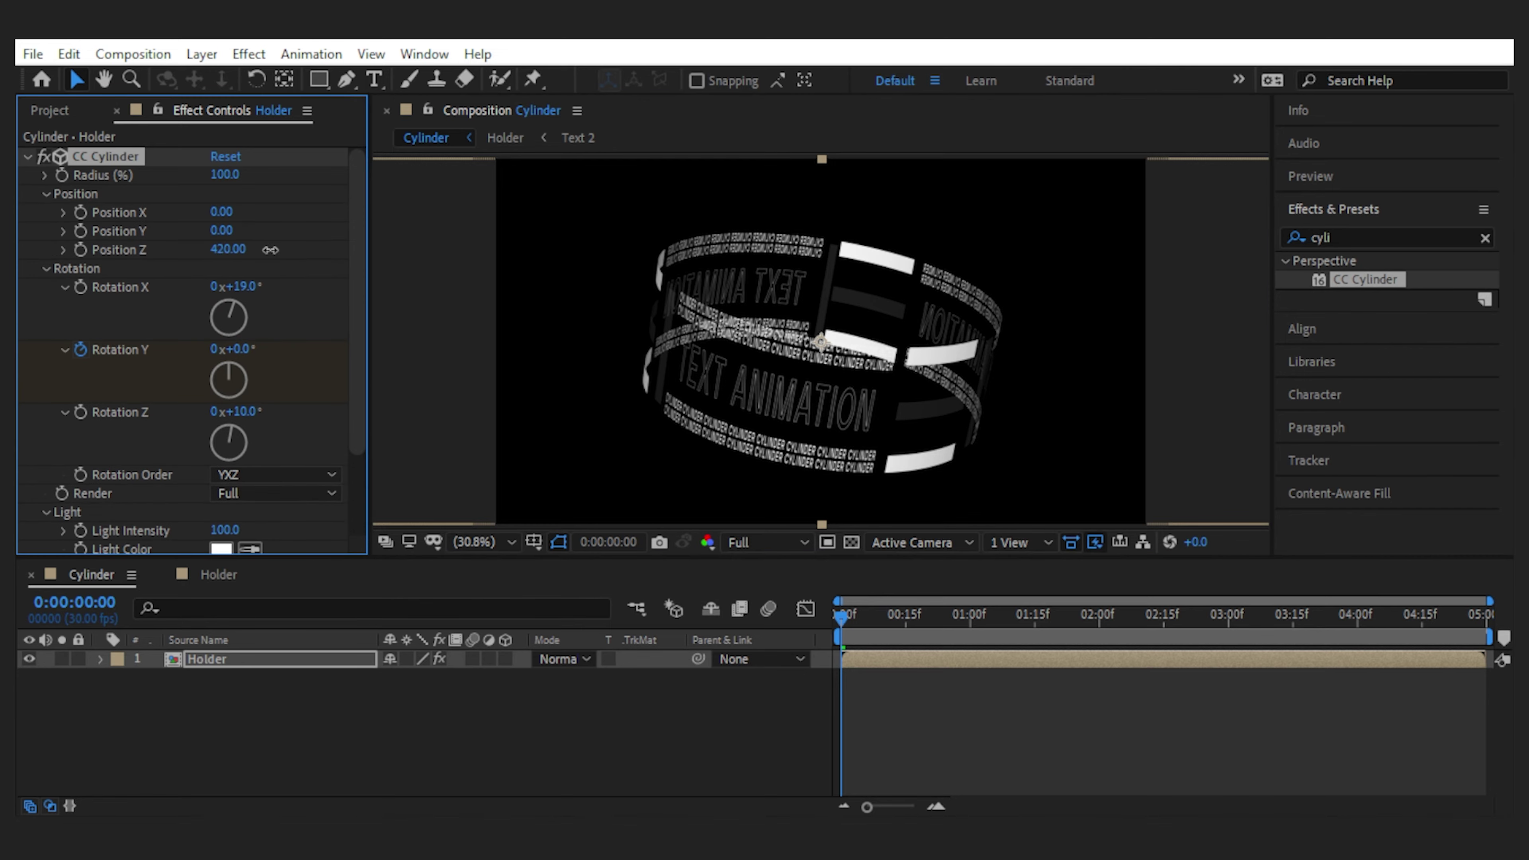
drag(271, 250, 309, 256)
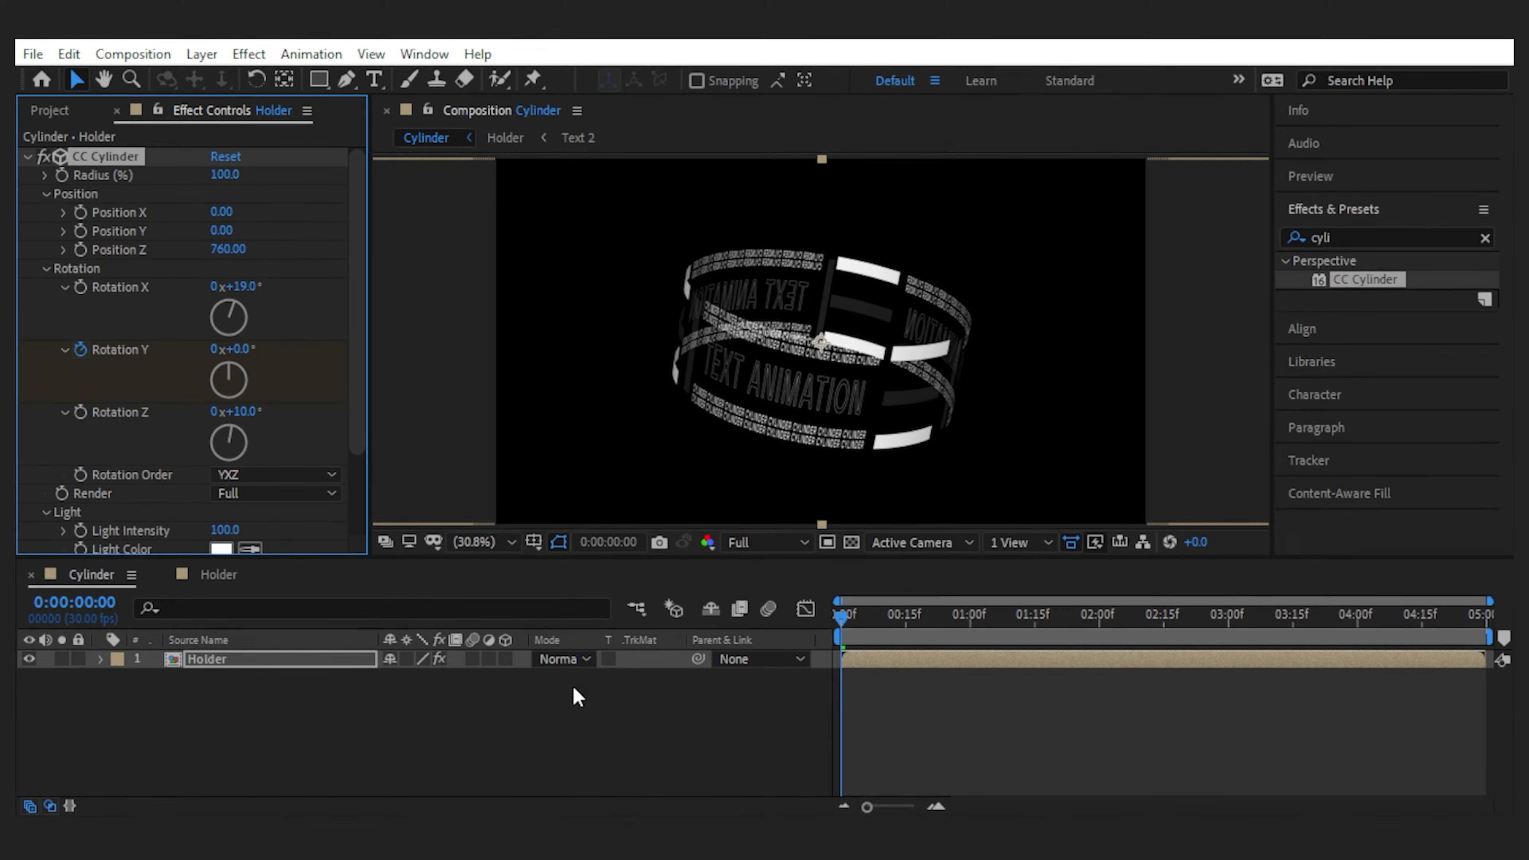
click(586, 711)
Apply the 4-Color Gradient effect to the Holder layer and set Color 1 to crimson.
click(1345, 236)
text(4)
drag(1378, 485, 236, 663)
click(221, 358)
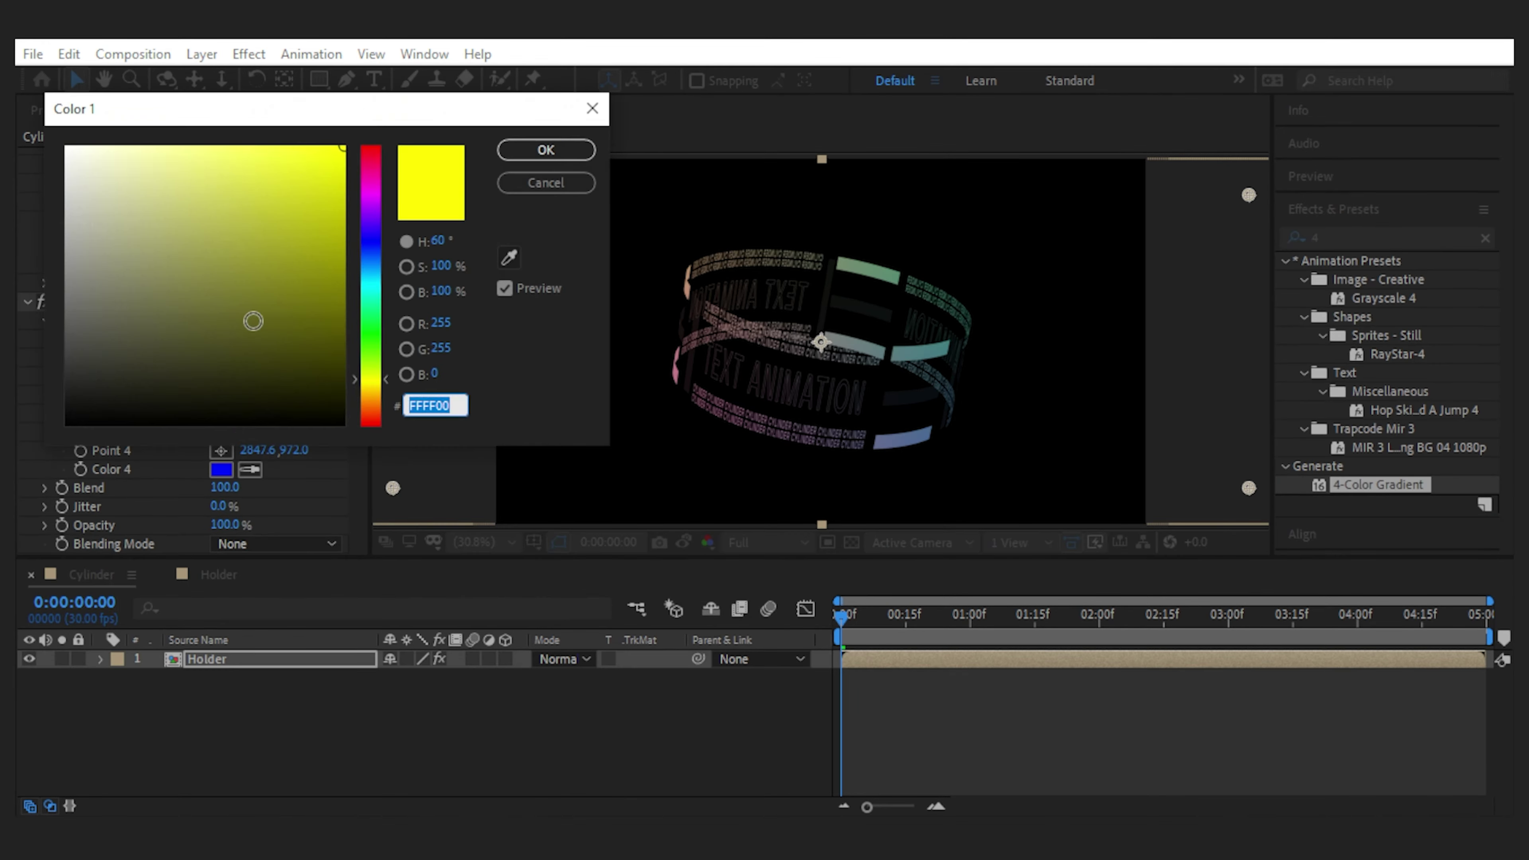
click(370, 154)
click(329, 171)
click(545, 149)
Set the gradient's Color 2 to magenta (F000FF), Color 3 to cyan and Color 4 to pale lavender.
click(221, 394)
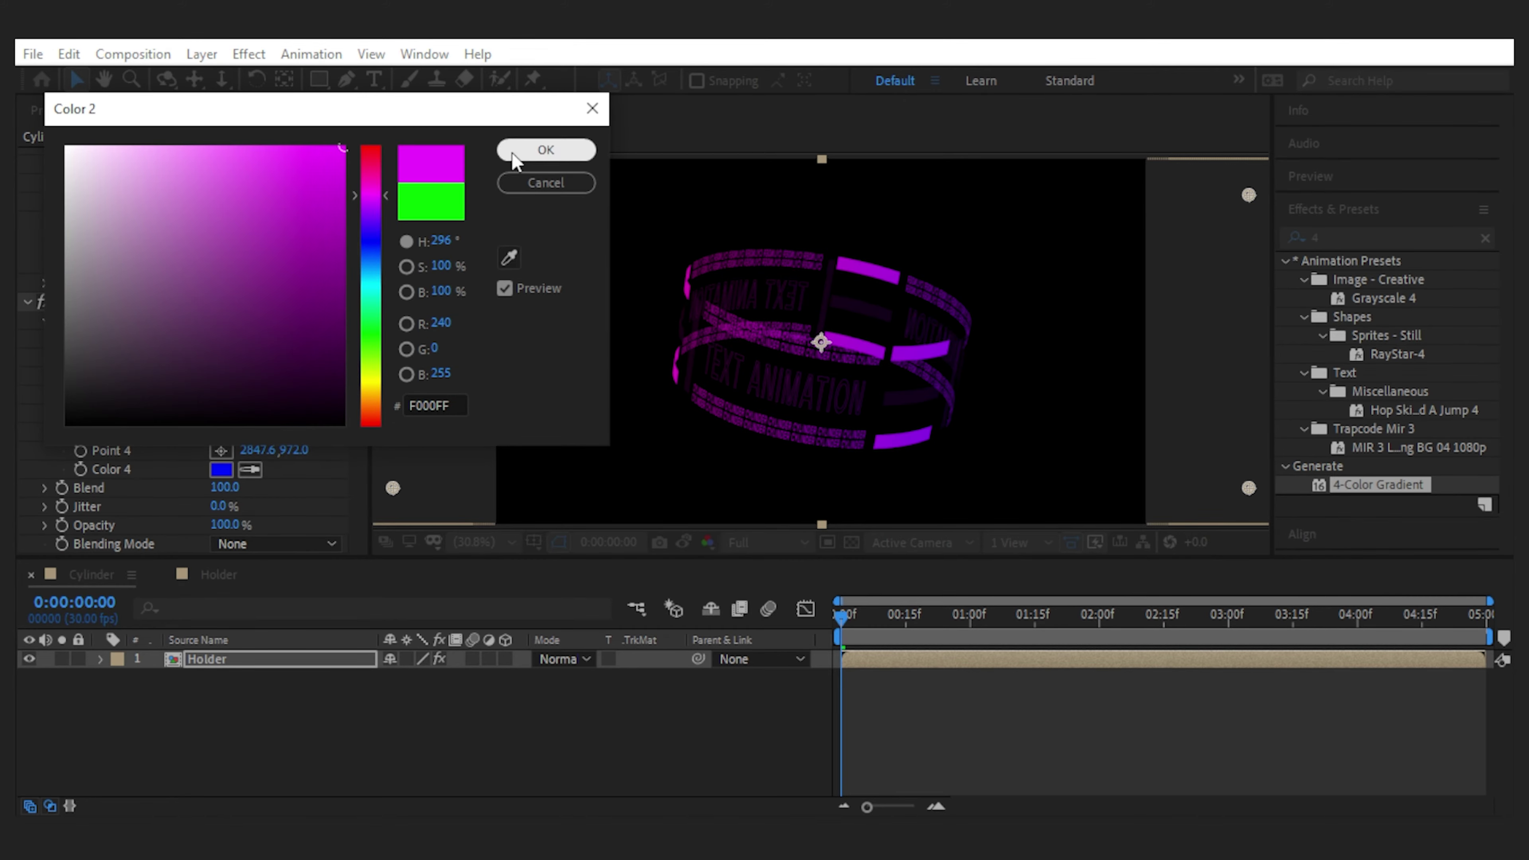
click(545, 150)
click(221, 431)
click(368, 288)
click(545, 150)
click(221, 469)
click(119, 164)
click(545, 149)
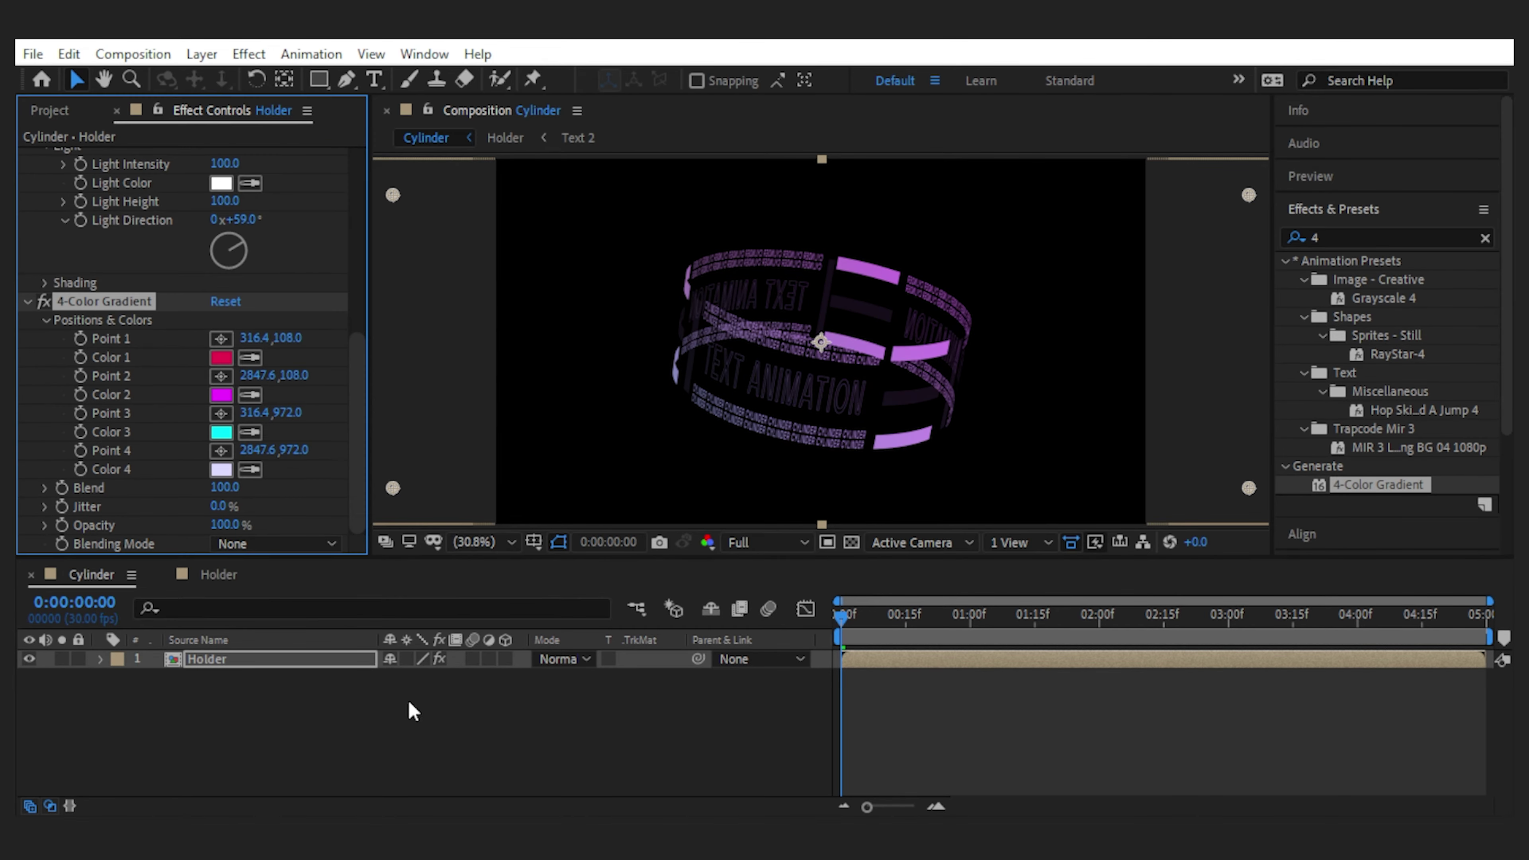
Move the four gradient points close around the cylinder, to about (1218, 202), (2021, 270), (1069, 833) and (1881, 813).
drag(392, 486, 647, 440)
drag(392, 194, 697, 226)
drag(1248, 195, 969, 249)
drag(1248, 487, 949, 449)
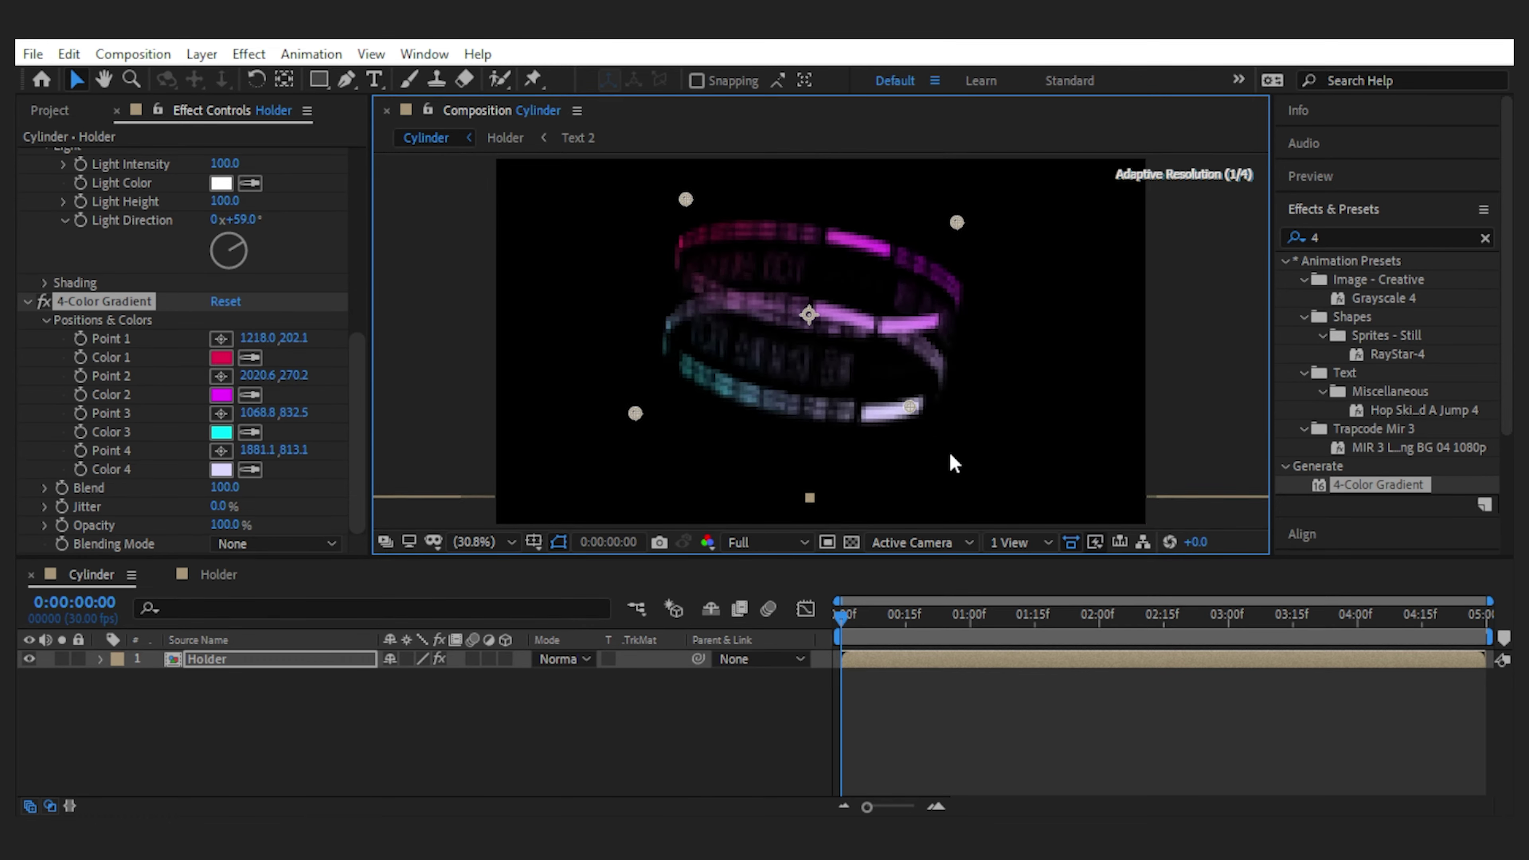
click(671, 702)
Apply the Glow effect to the Holder layer after 4-Color Gradient and change its Glow Radius.
click(28, 301)
scroll(34, 180, up, 3)
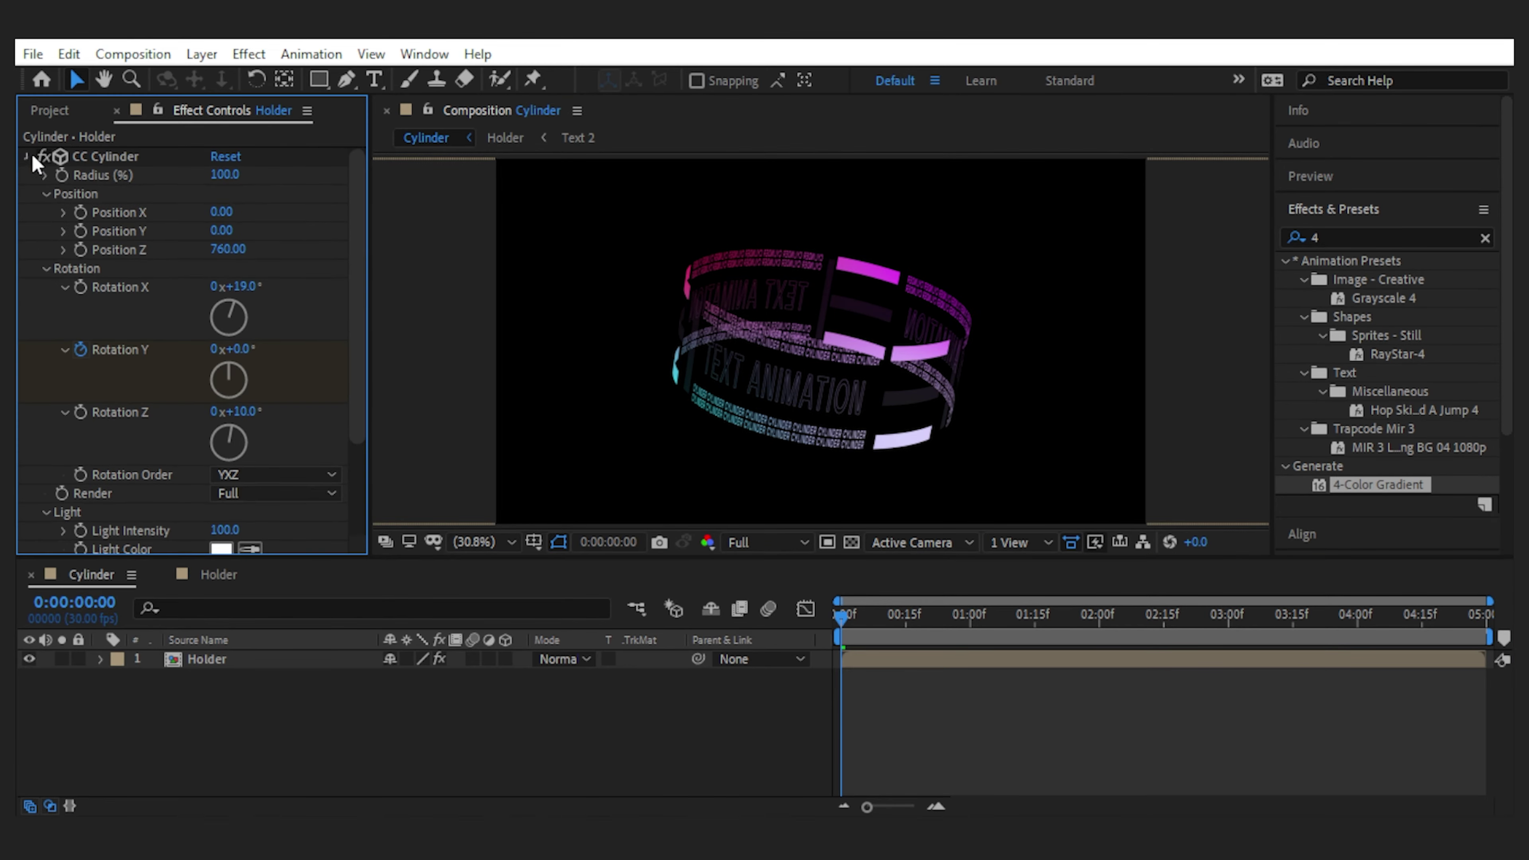
click(26, 156)
drag(1324, 237, 1258, 244)
text(glow)
click(1363, 467)
drag(1366, 466, 180, 185)
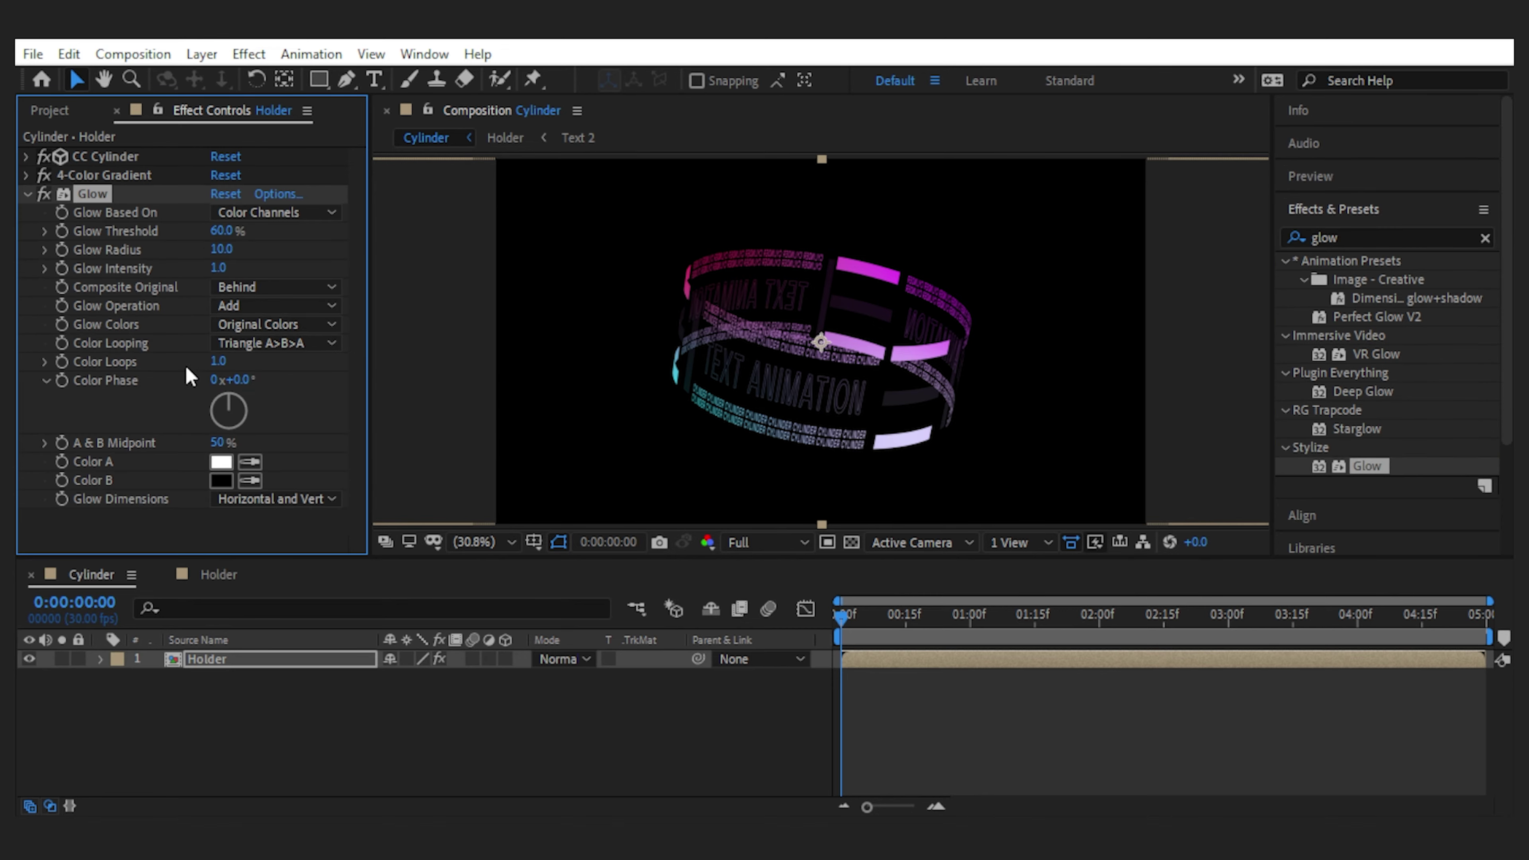
click(215, 249)
click(28, 194)
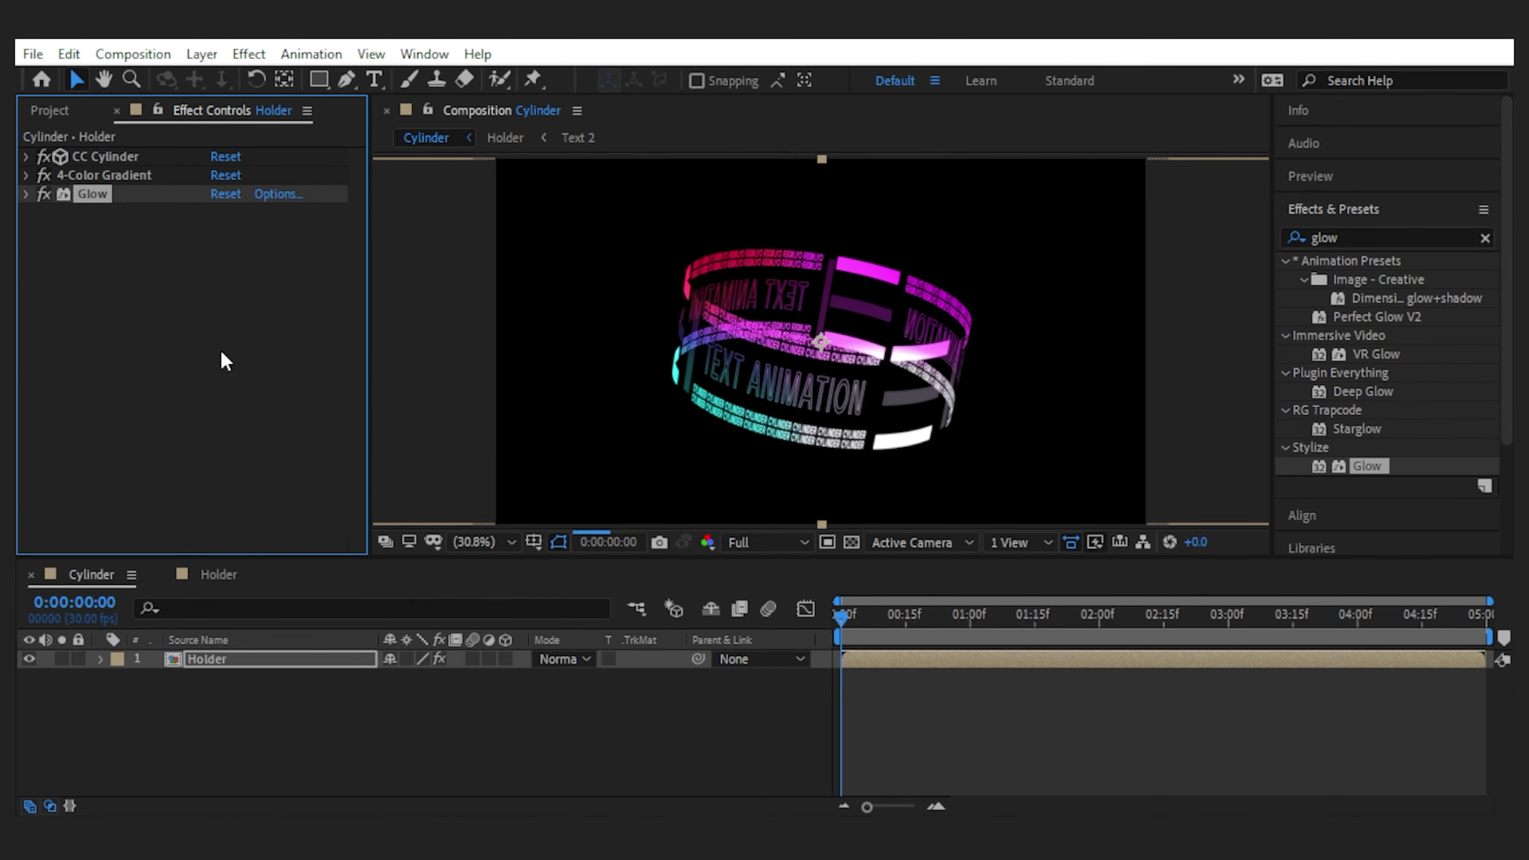
Duplicate the Glow effect and set the copy's Glow Radius to 50 and Glow Intensity to 0.5.
key(ctrl+d)
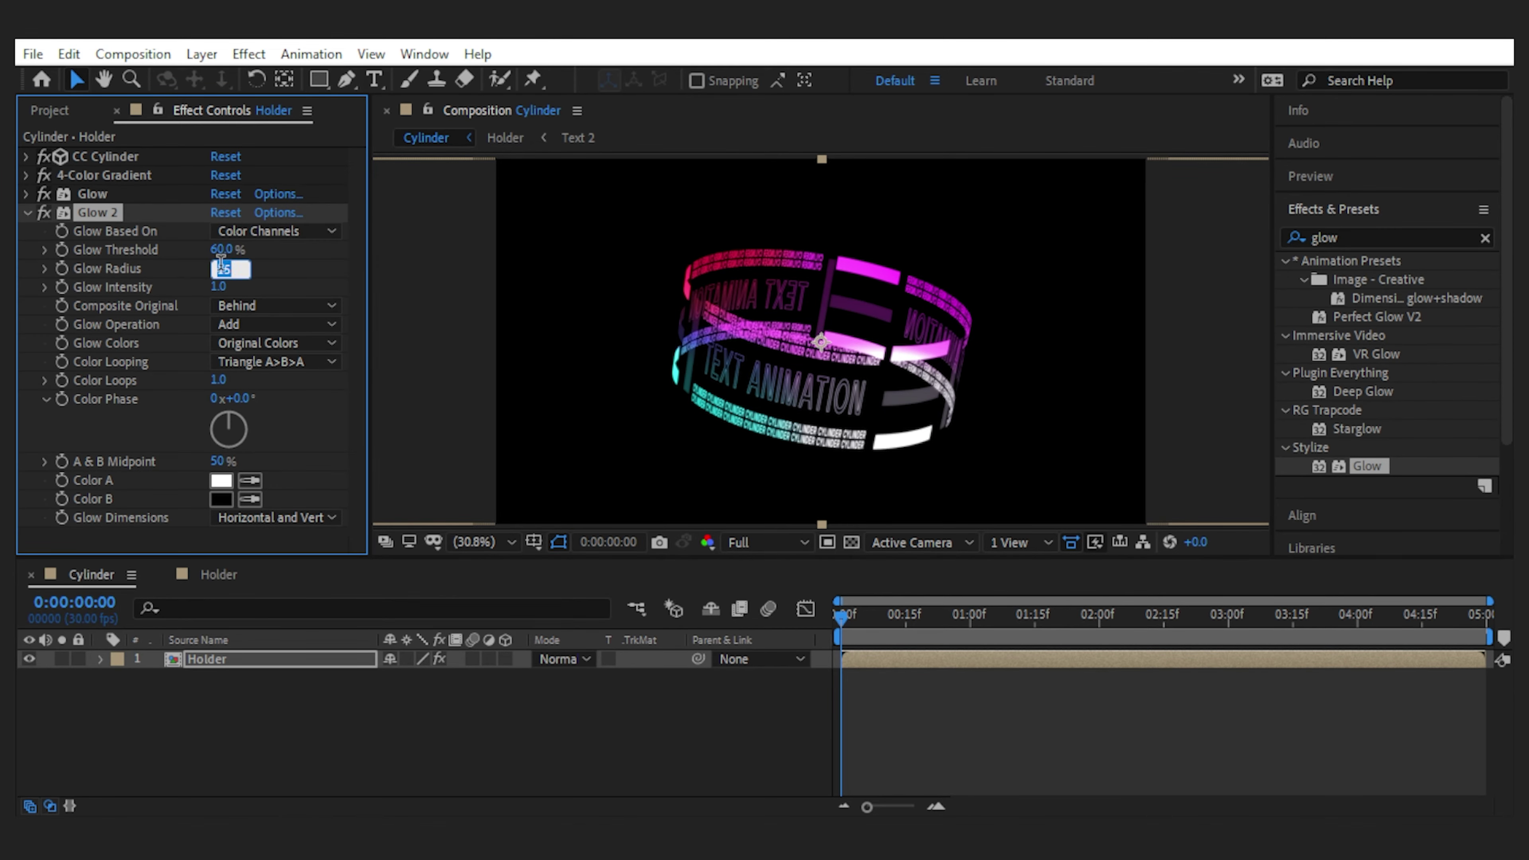
text(.)
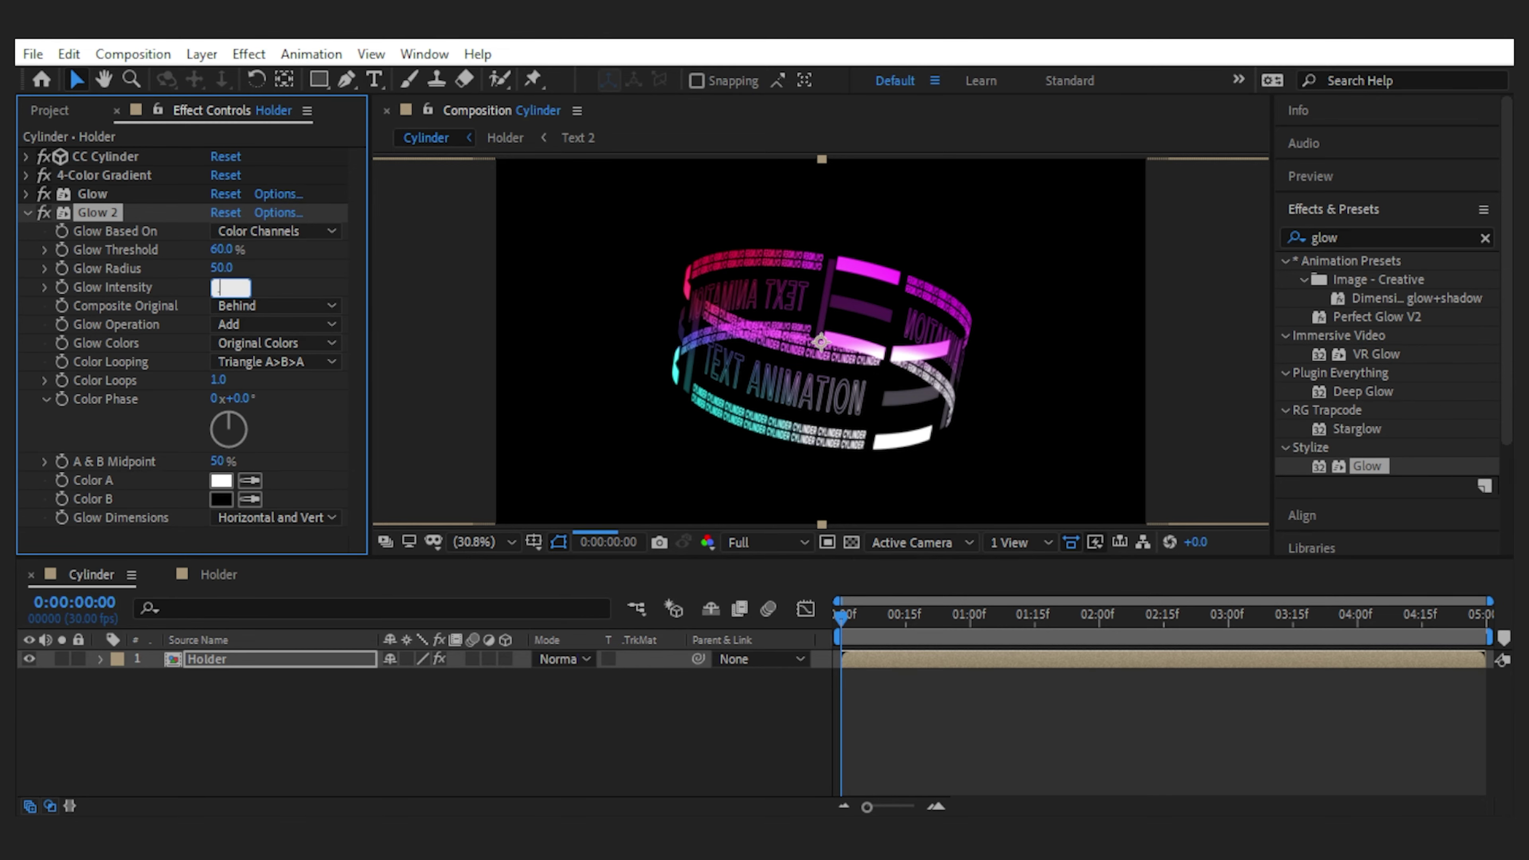
text(5)
key(Return)
click(27, 212)
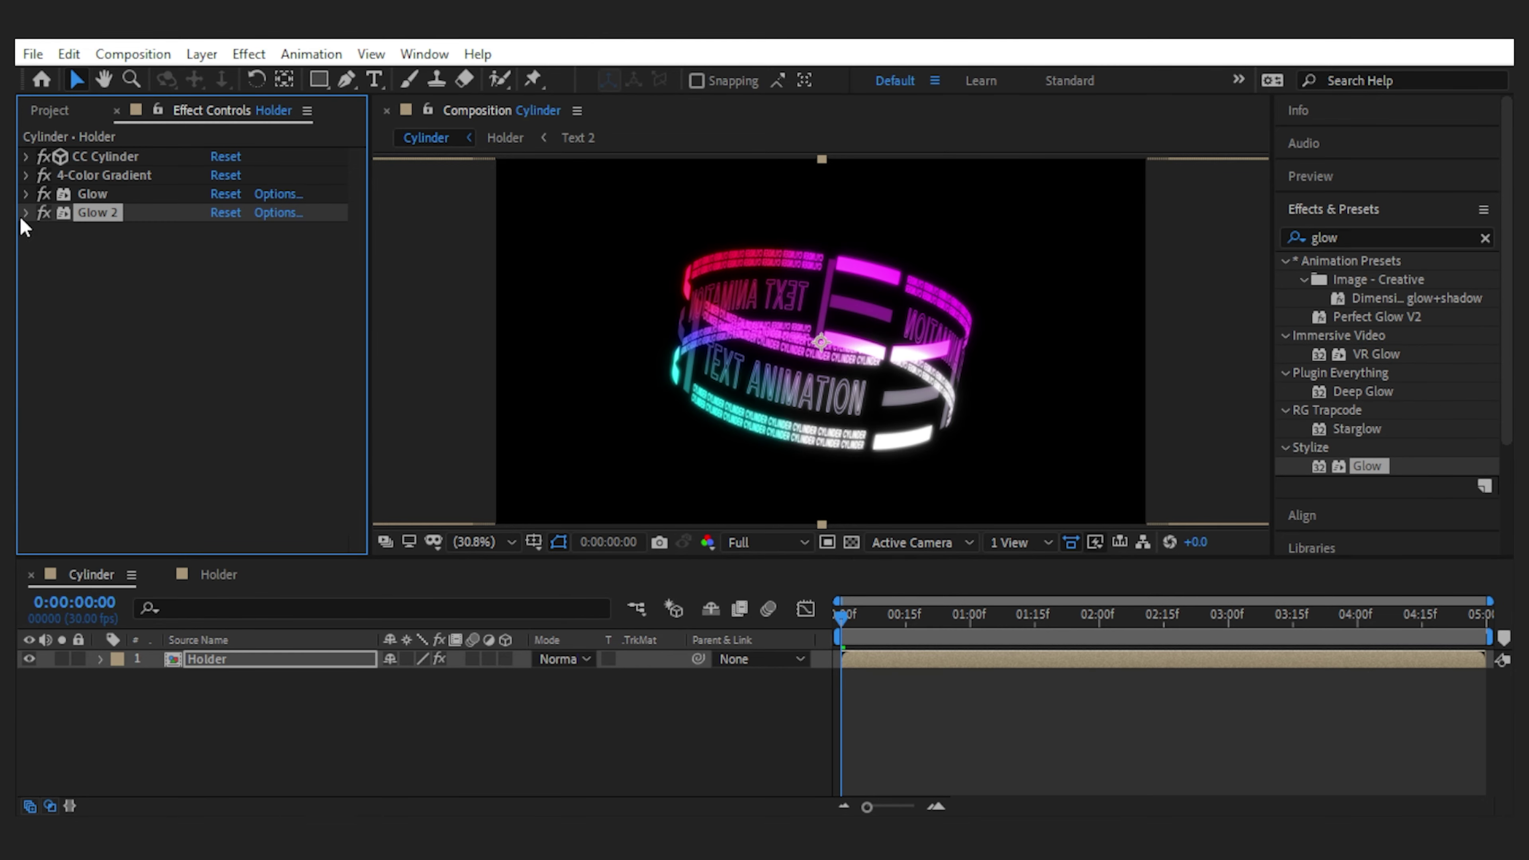
click(626, 742)
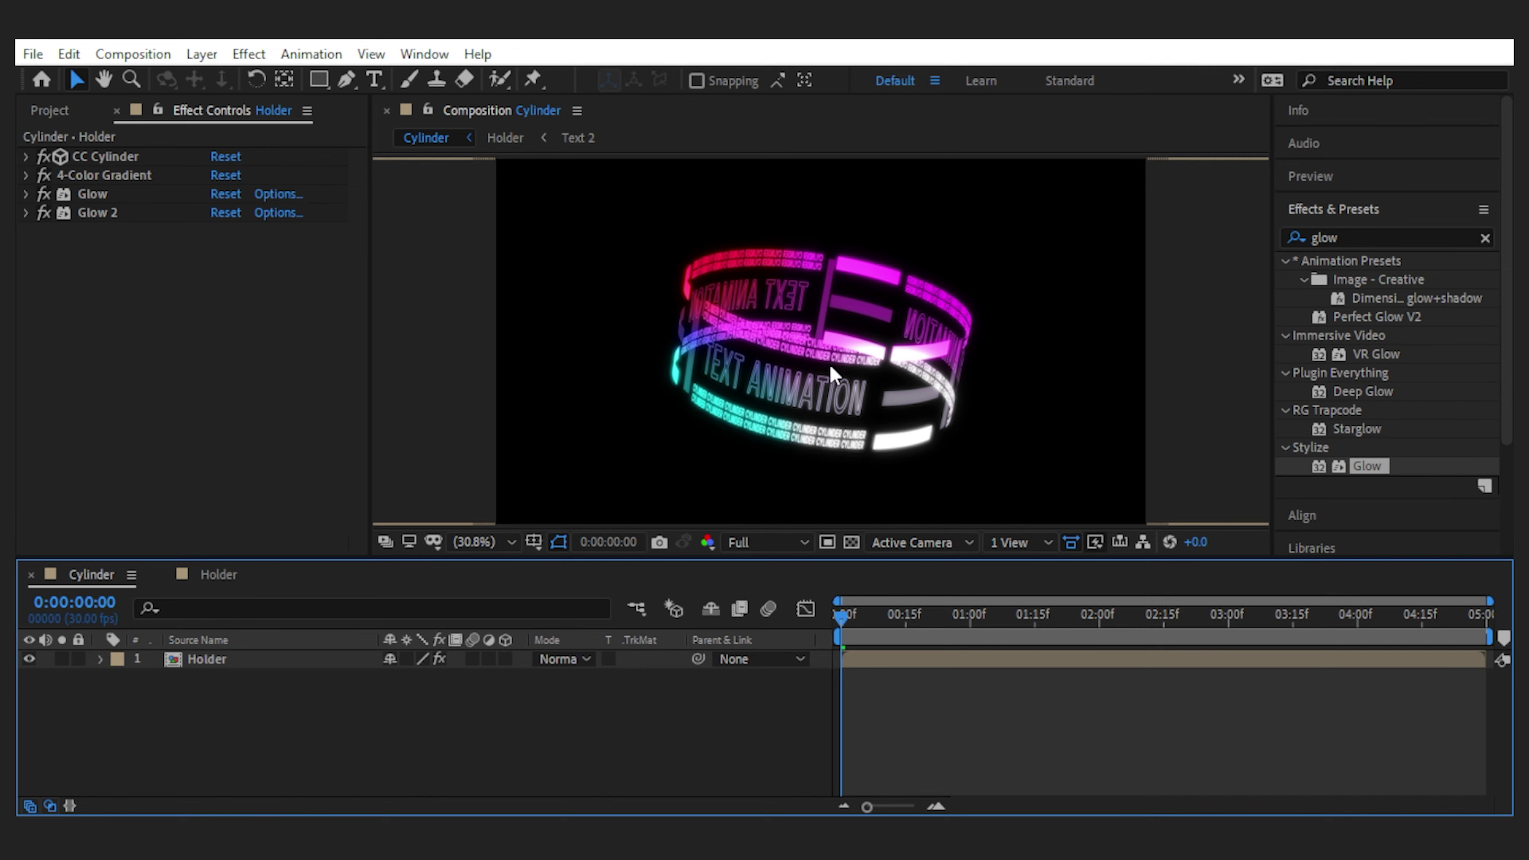
scroll(835, 363, up, 3)
scroll(811, 381, down, 2)
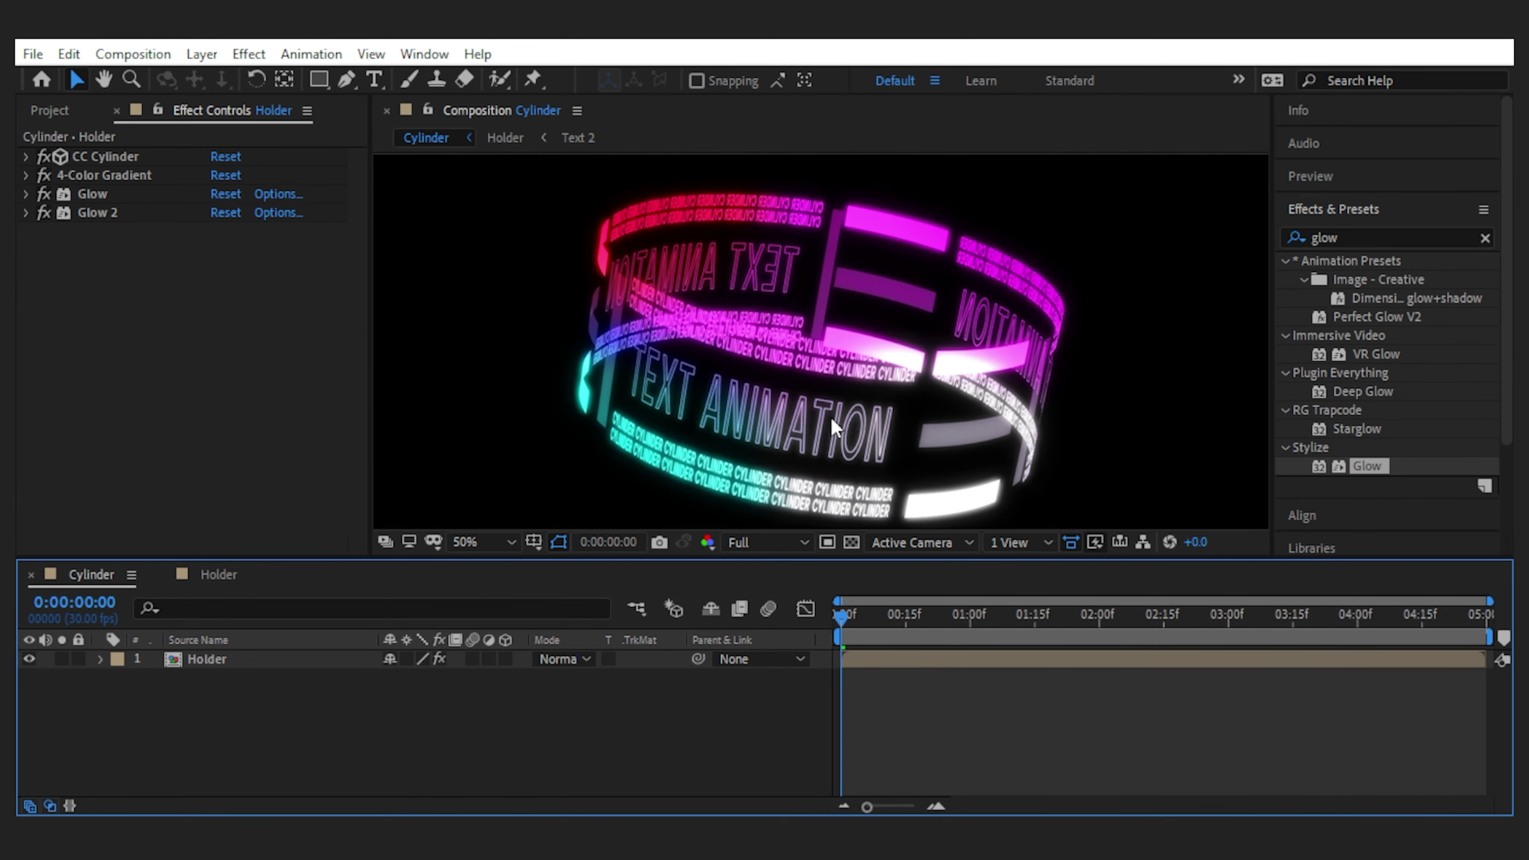
scroll(884, 451, down, 2)
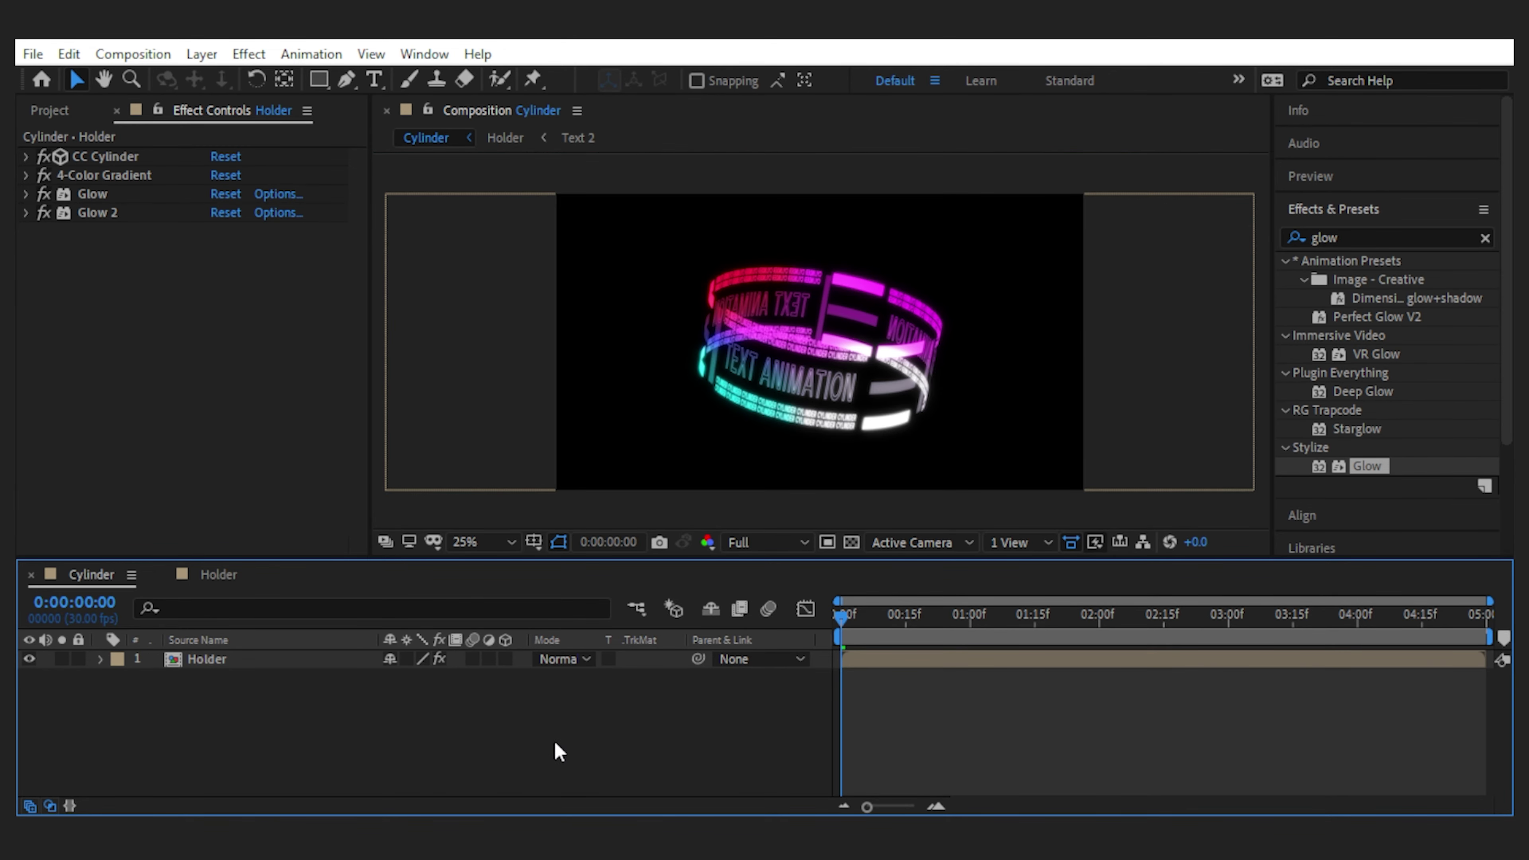
Create a 1920 x 1080 white solid named BG and send it behind the Holder layer.
key(ctrl+y)
text(BG)
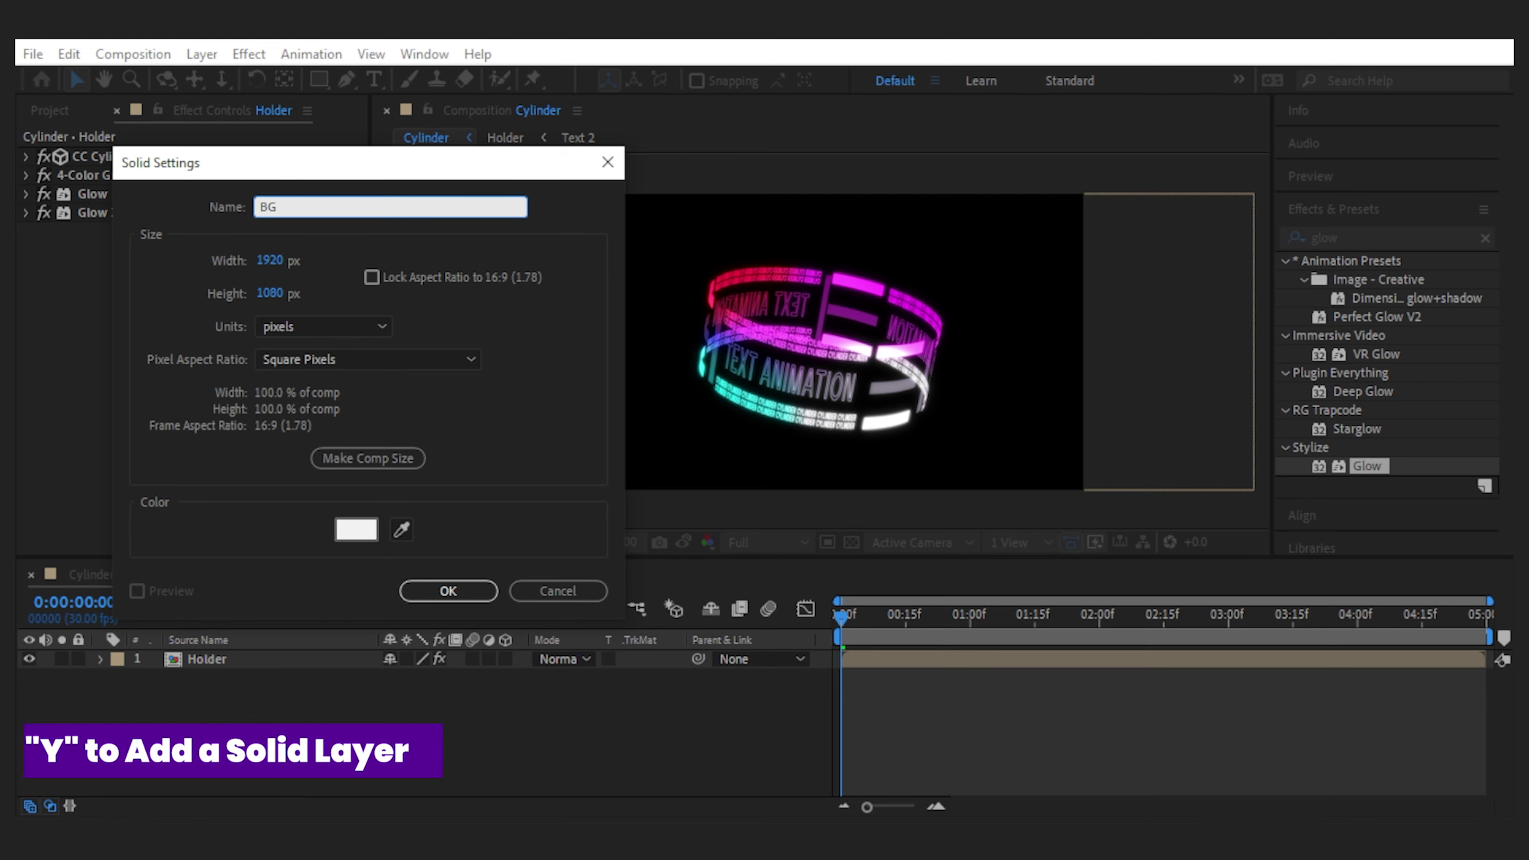
click(427, 591)
key(ctrl+shift+bracketleft)
Apply the Gradient Ramp effect to the BG layer and move its start point to about (992, 436).
click(1327, 238)
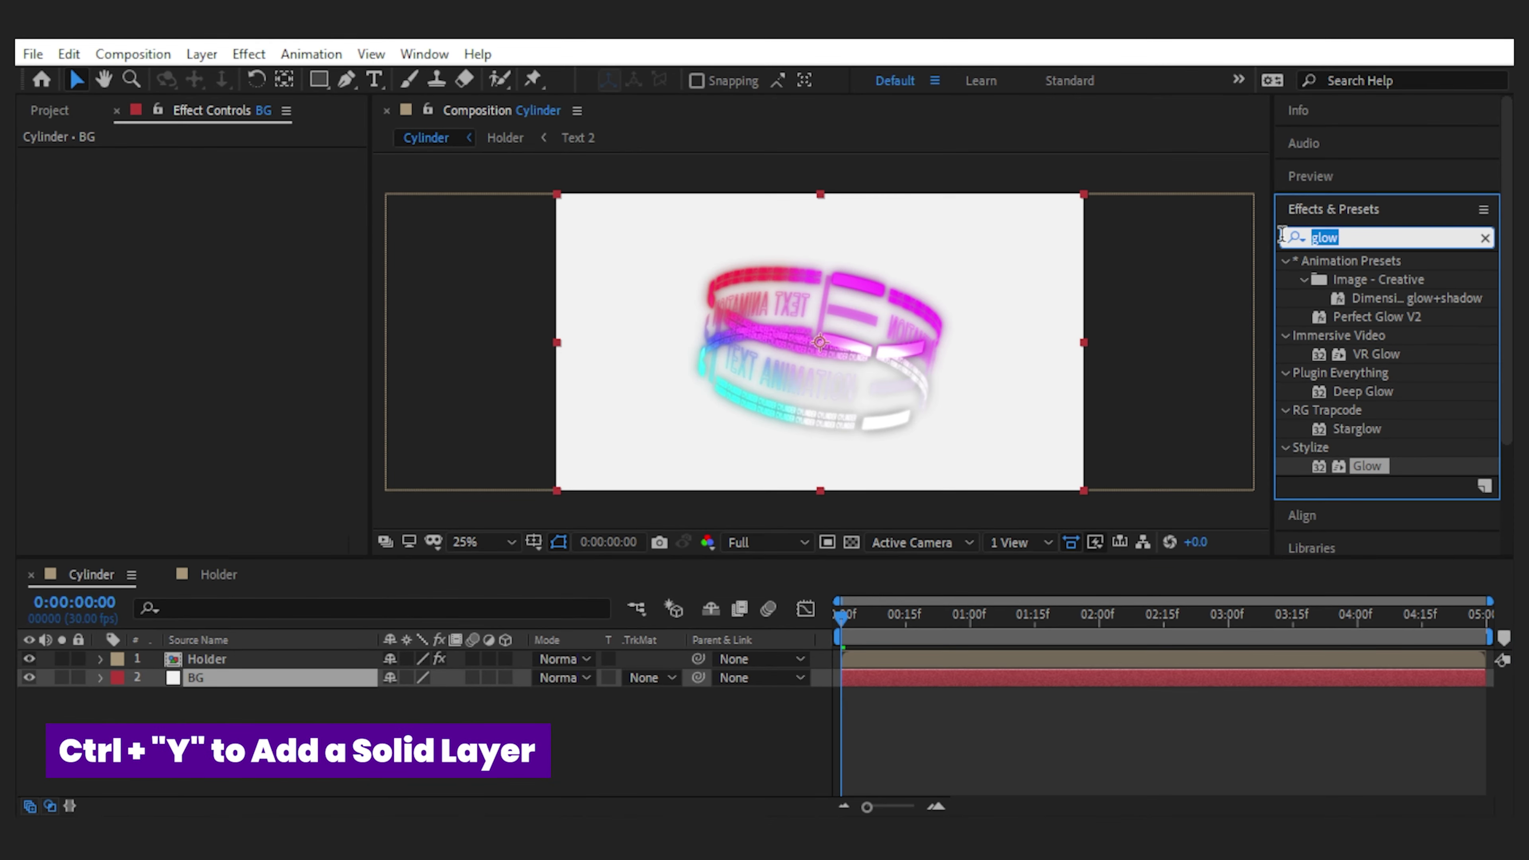
text(grad)
drag(1390, 410, 471, 676)
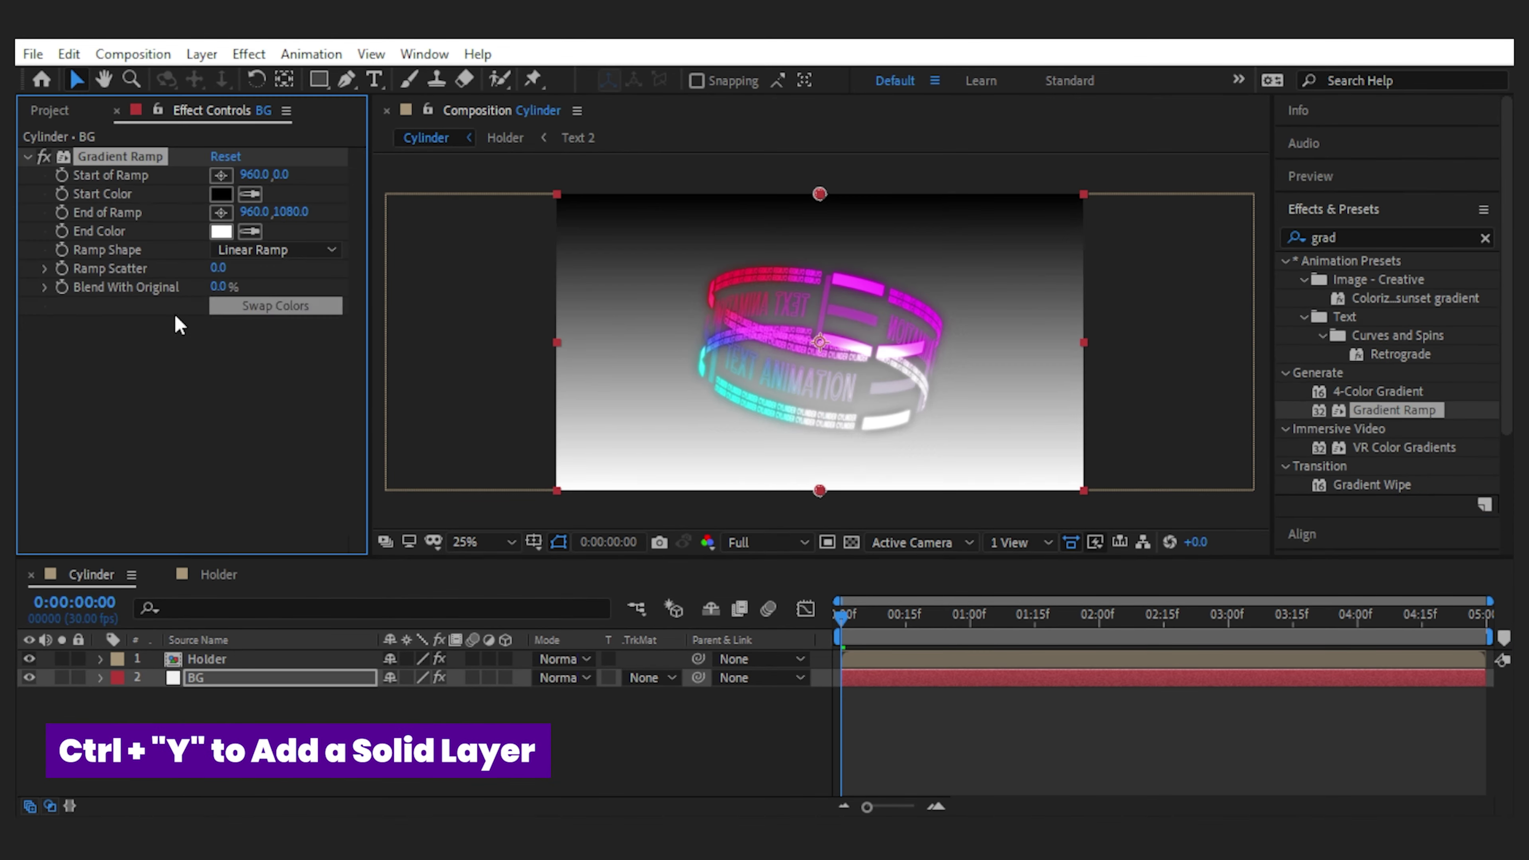
drag(820, 194, 832, 312)
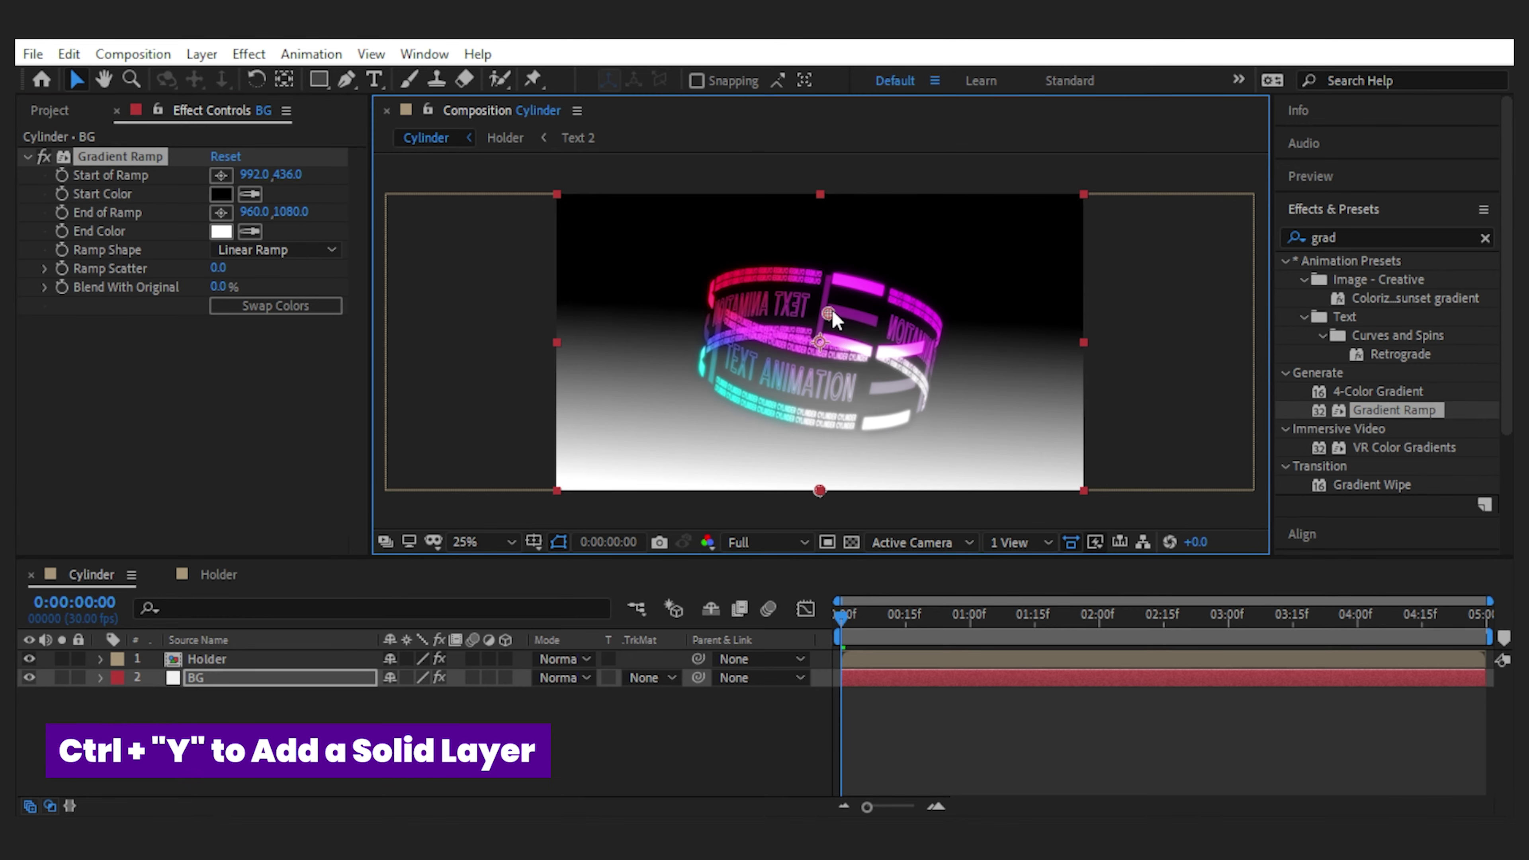
Set the Gradient Ramp's End Color to dark navy blue (081132).
click(220, 231)
text(081132)
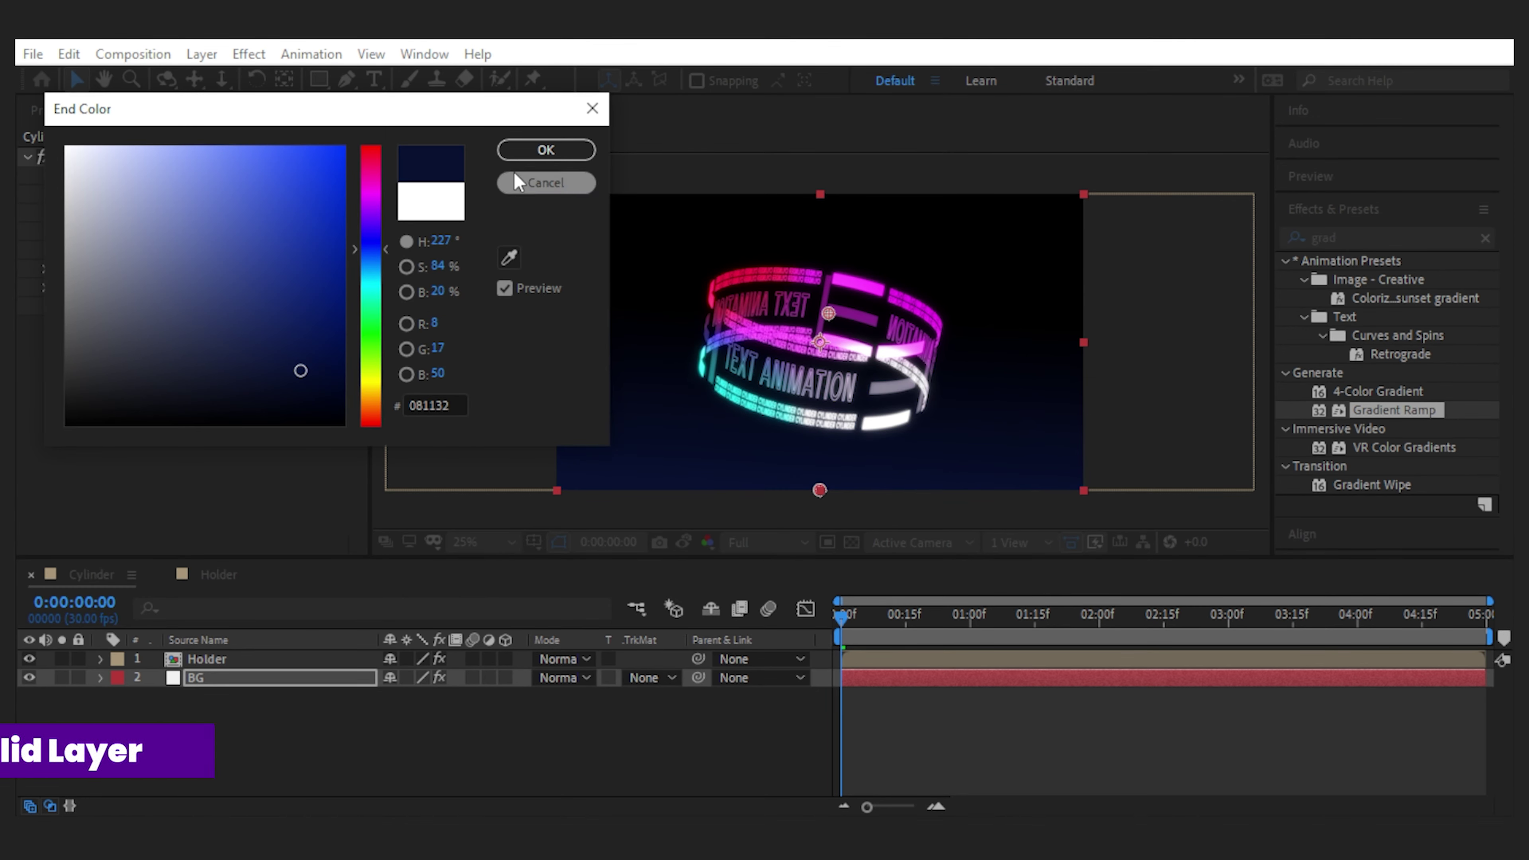
click(304, 374)
click(546, 150)
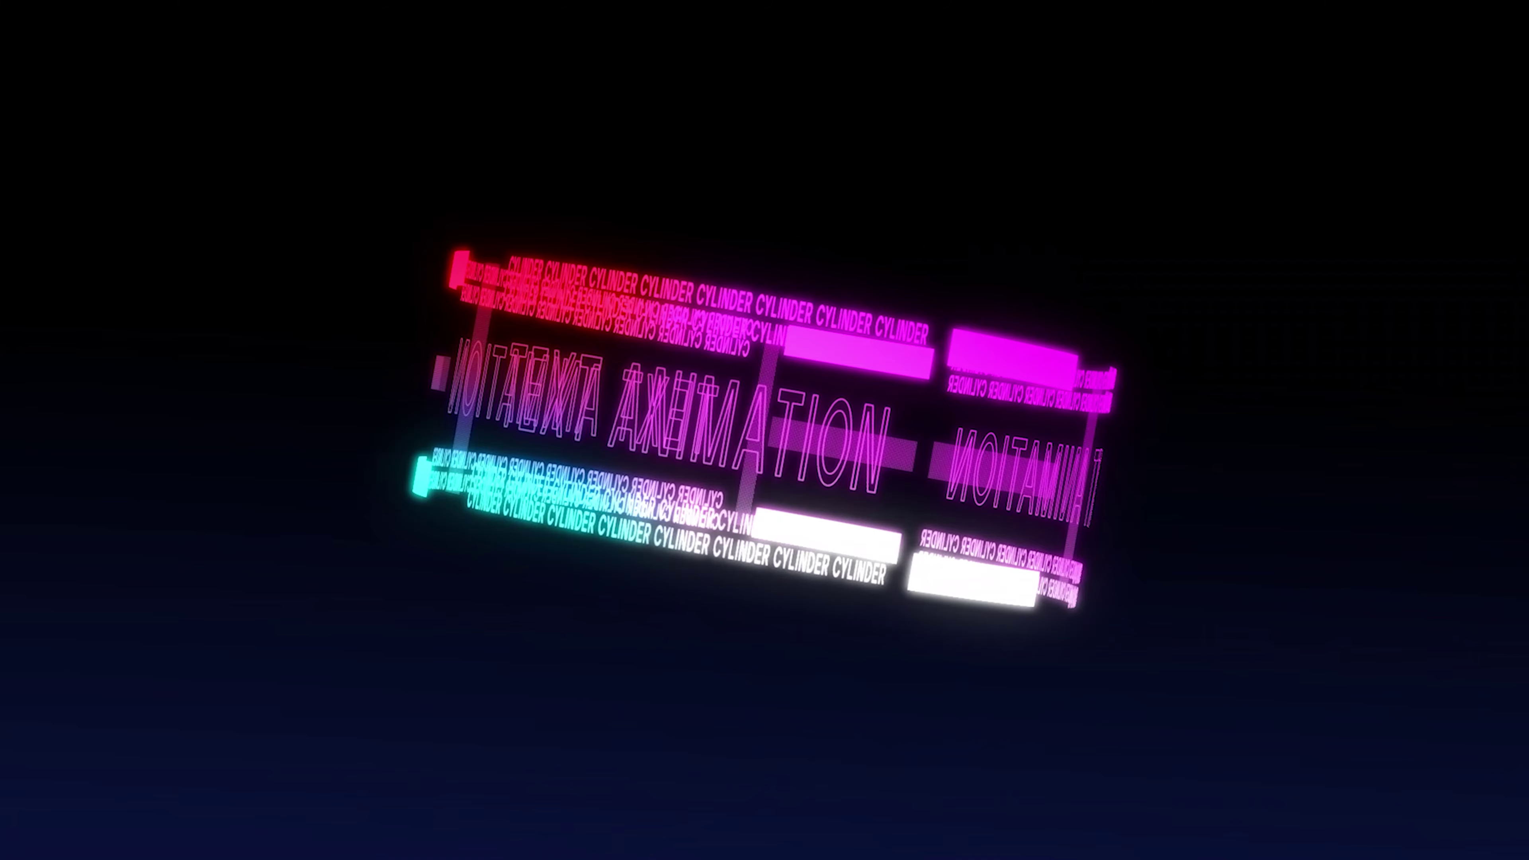